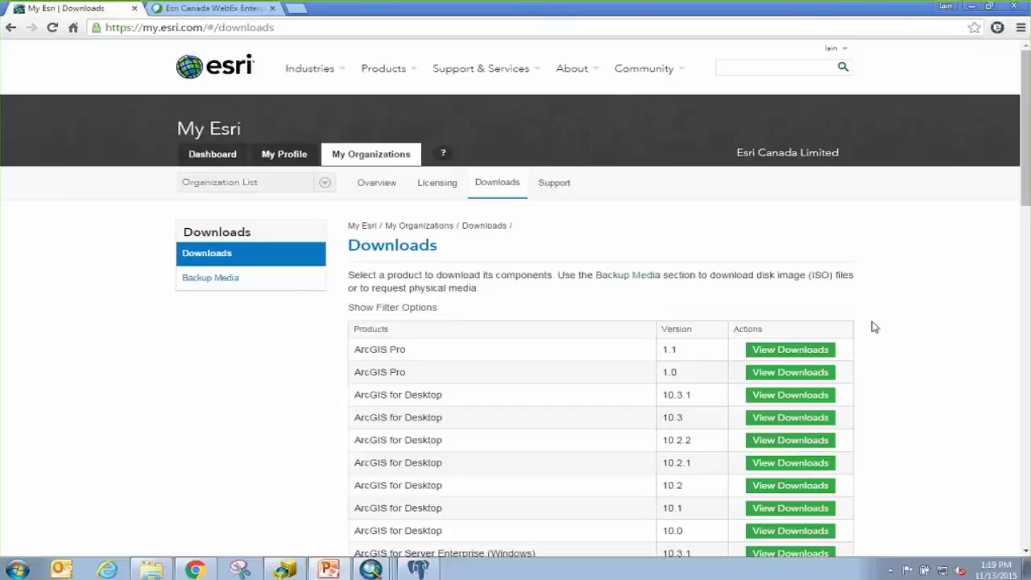
Open the downloads for ArcGIS for Server Enterprise (Windows) 10.3.1.
left_click_drag(1020, 141, 1021, 282)
left_click(1023, 197)
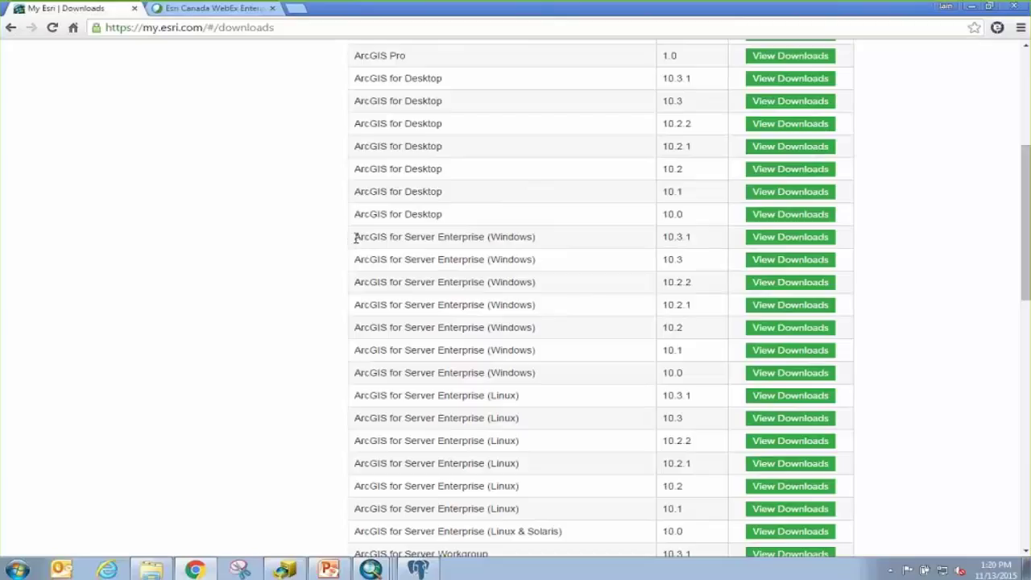
left_click_drag(354, 236, 487, 240)
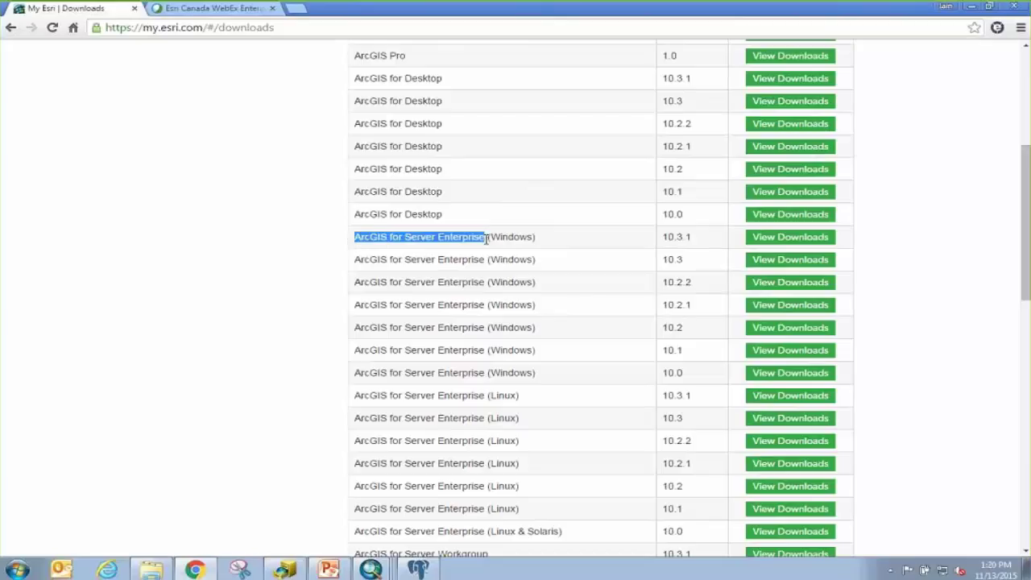
left_click(487, 239)
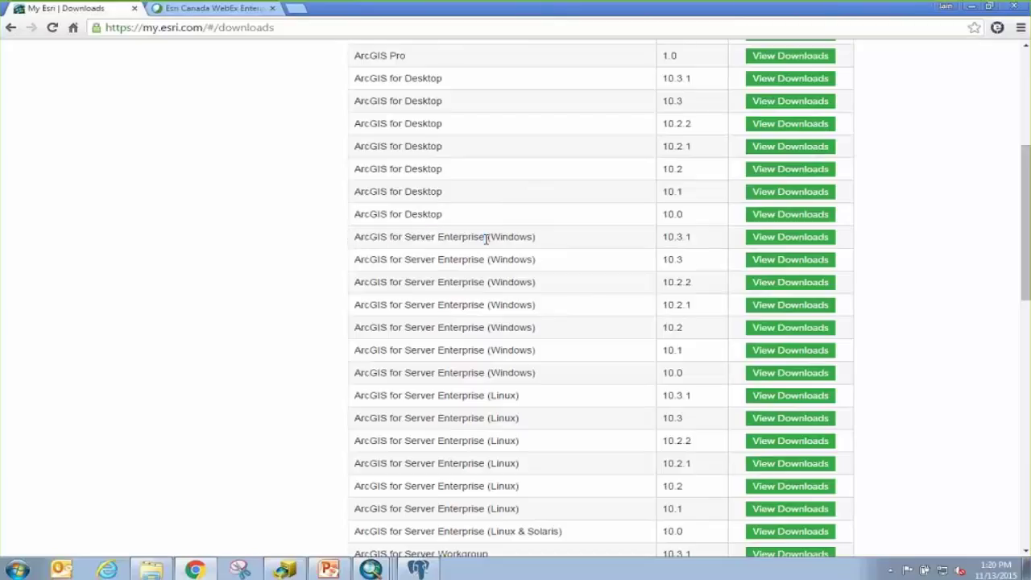
left_click(779, 230)
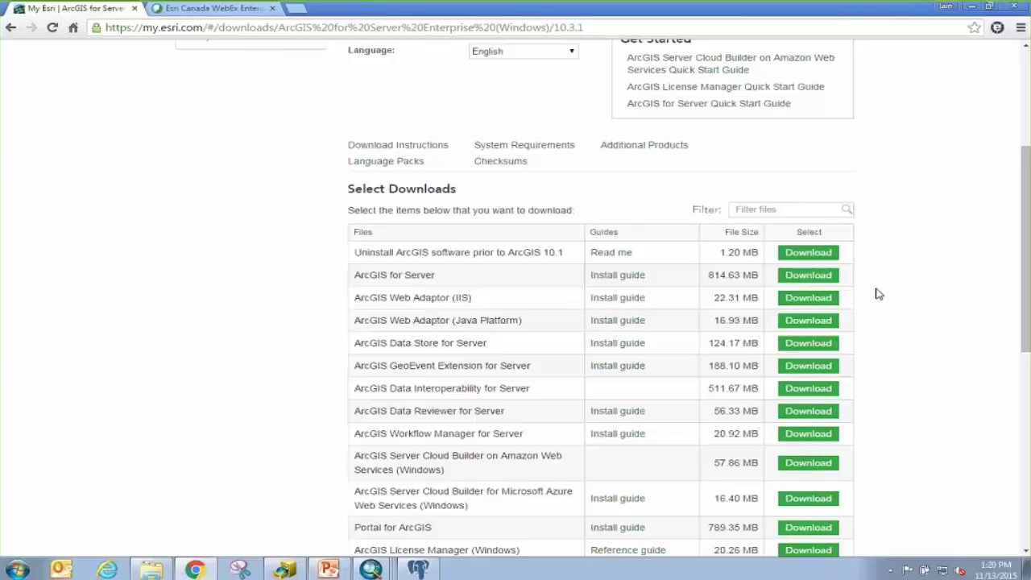
Jump to the Additional Products list on the 10.3.1 download page.
scroll(877, 290, "down", 1)
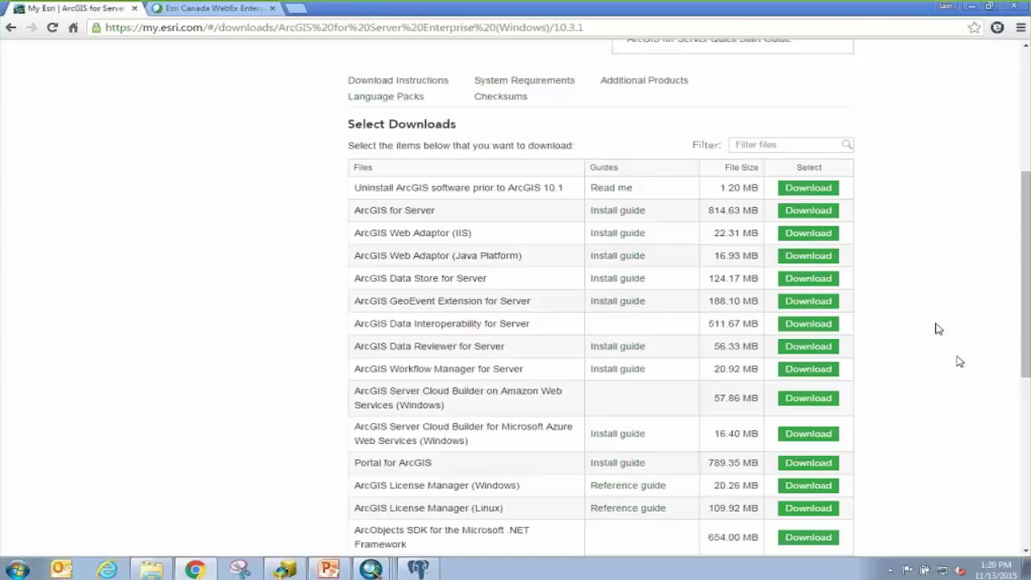
scroll(943, 310, "down", 1)
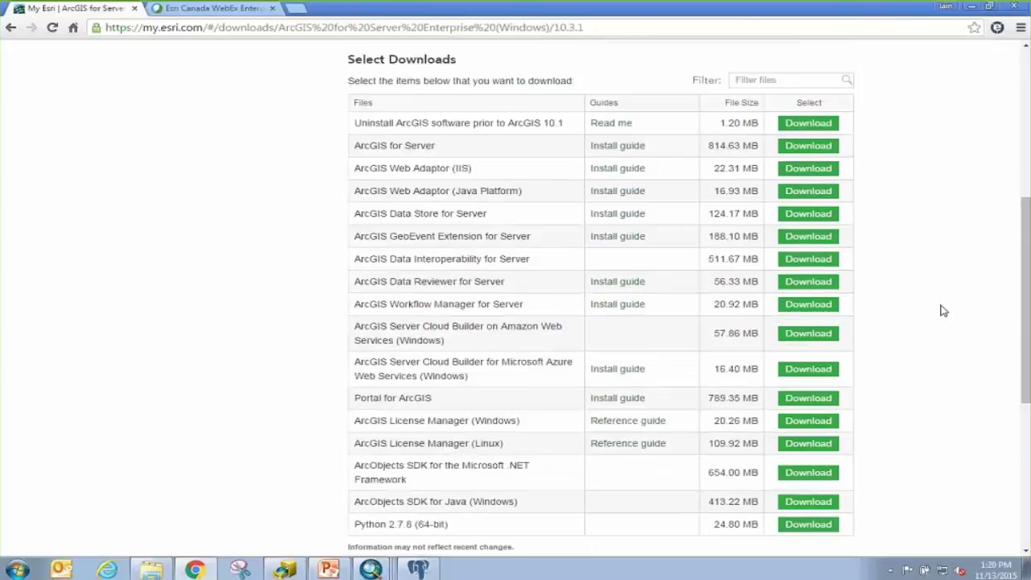
scroll(943, 310, "down", 2)
scroll(943, 310, "up", 2)
scroll(943, 310, "up", 3)
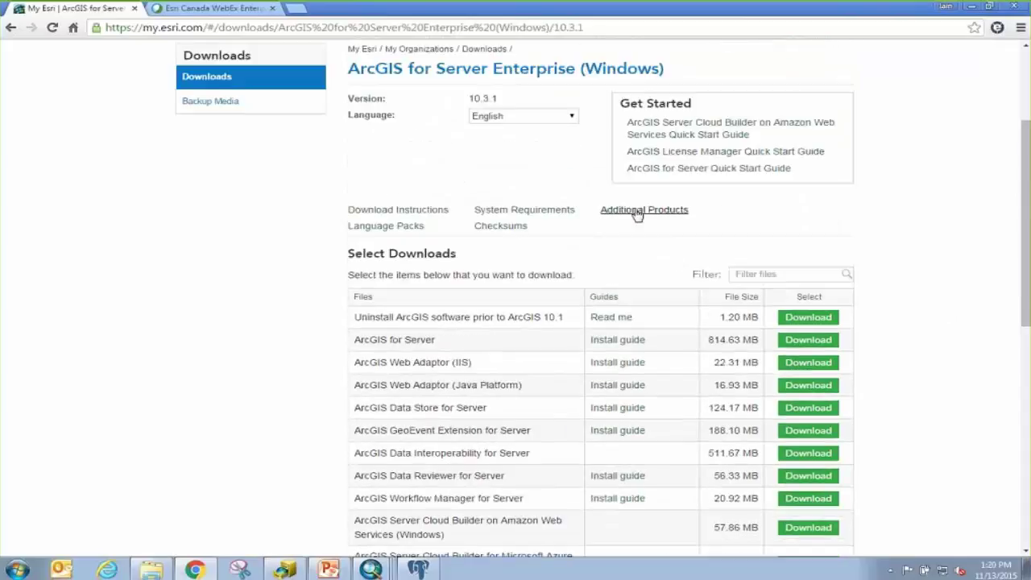
left_click(636, 213)
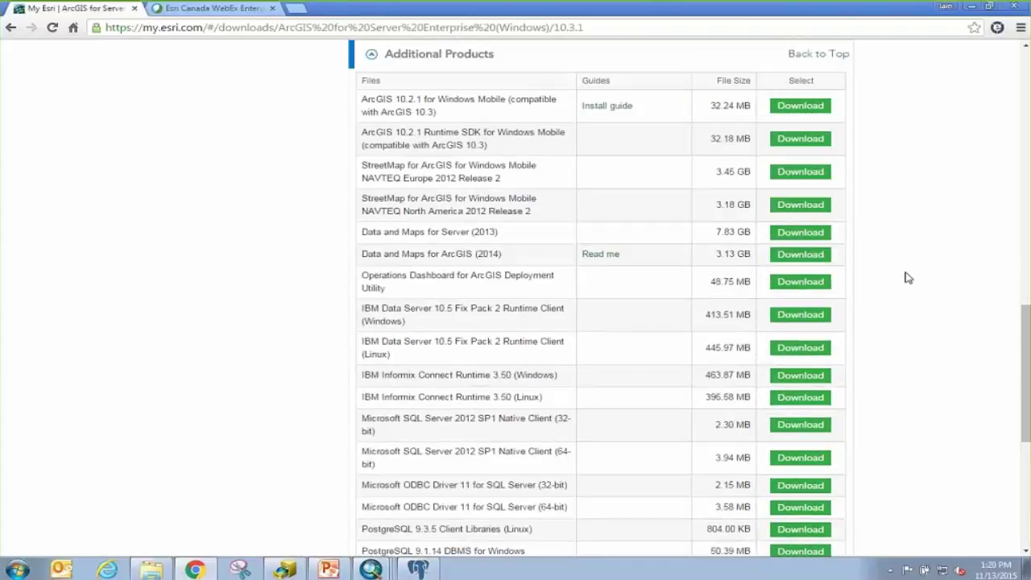
Scroll through the PostgreSQL DBMS downloads for Windows and Linux, then minimize Chrome.
scroll(908, 278, "down", 2)
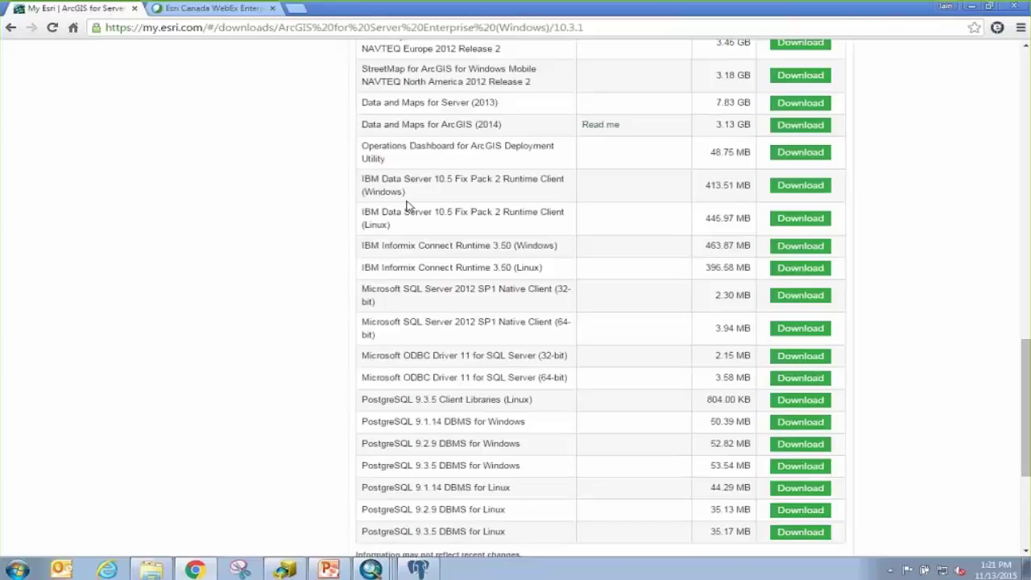
scroll(408, 207, "up", 1)
scroll(304, 314, "down", 2)
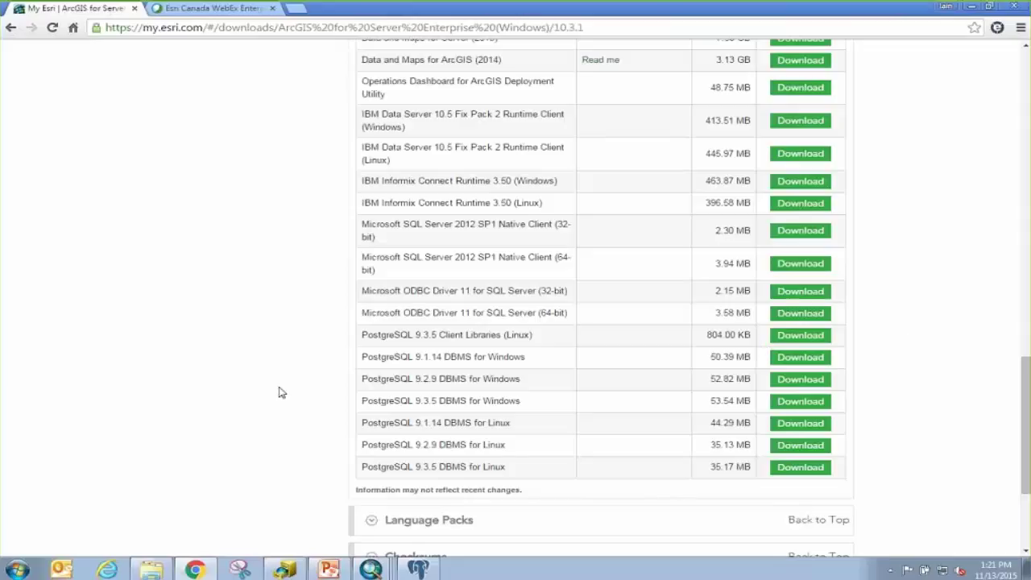
left_click(973, 7)
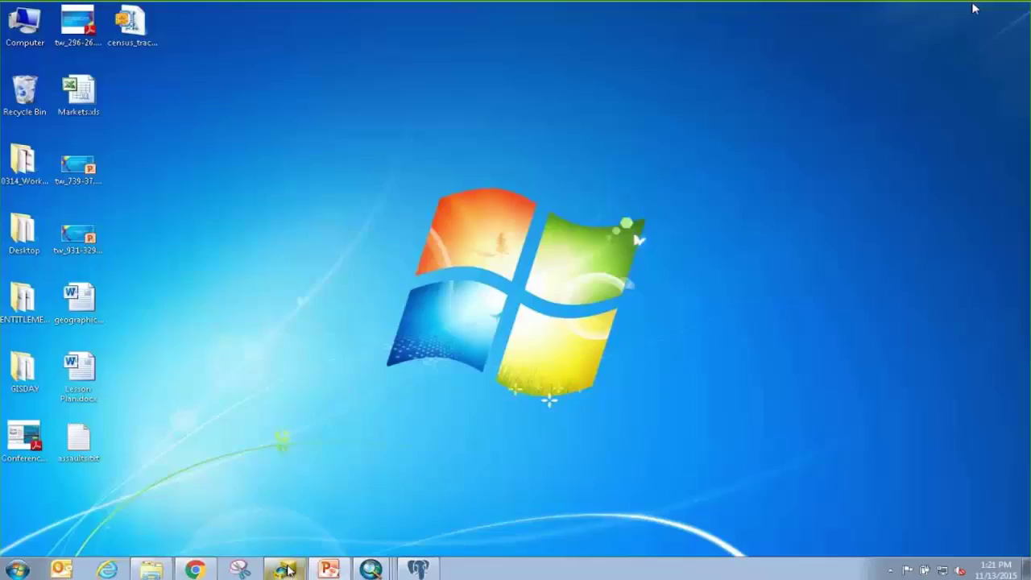
Restore ArcCatalog, search for 'create enterprise' and open the Create Enterprise Geodatabase tool.
left_click(287, 570)
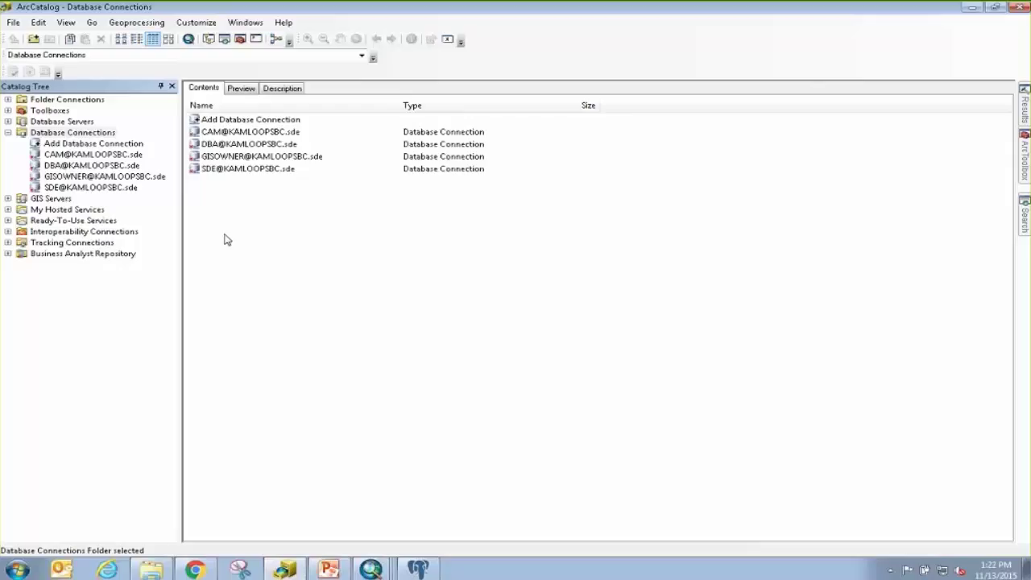
left_click(1026, 216)
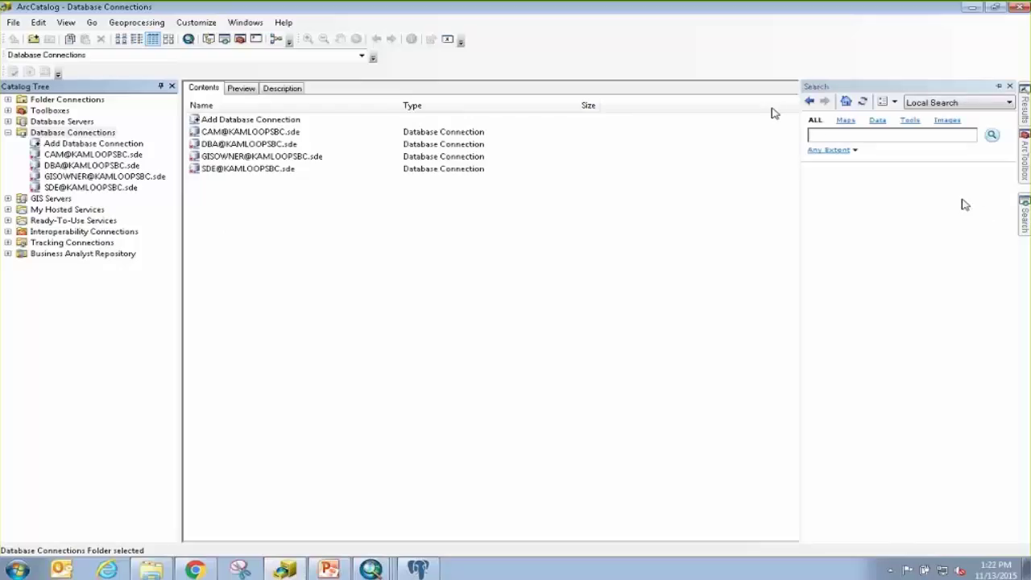
left_click(863, 135)
type("c")
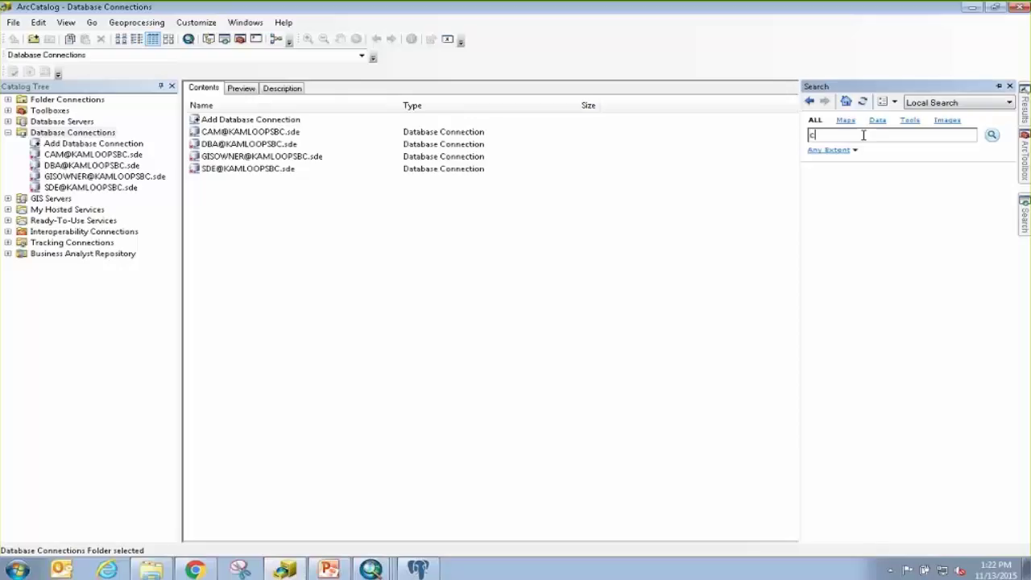
type("reate enterprise")
key("Return")
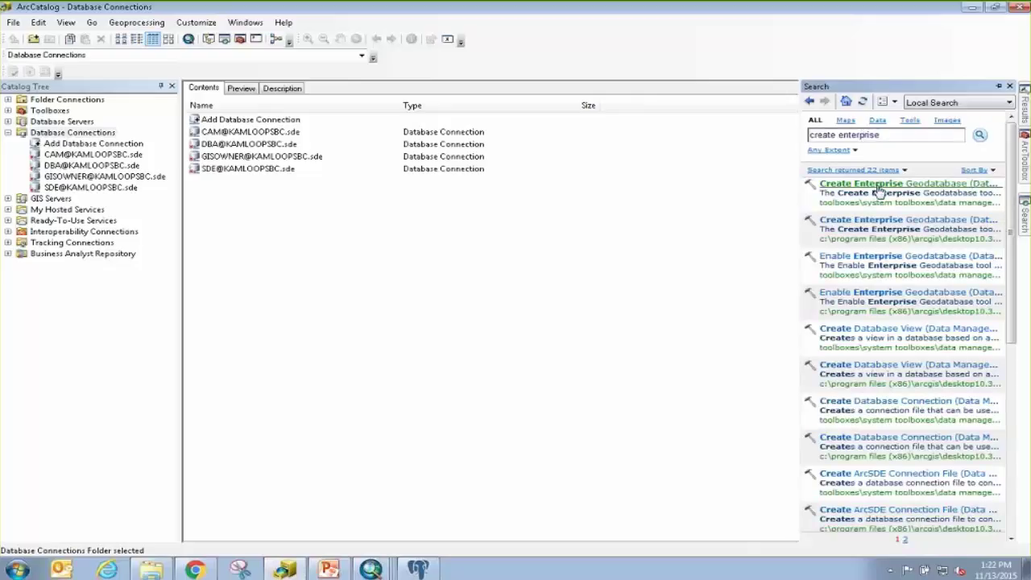
left_click(877, 186)
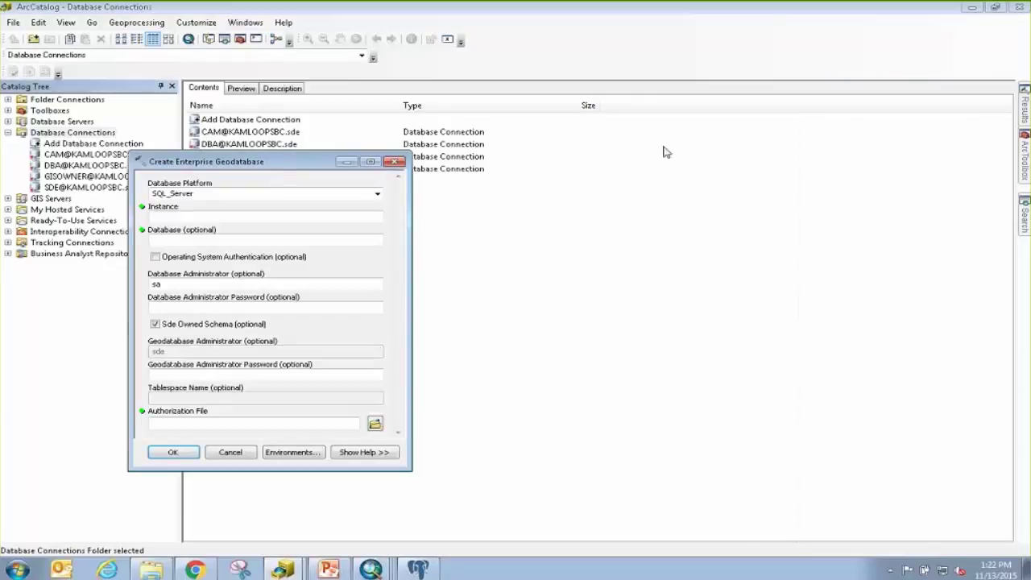
Set the Database Platform to PostgreSQL and the Instance to localhost.
left_click_drag(273, 163, 637, 135)
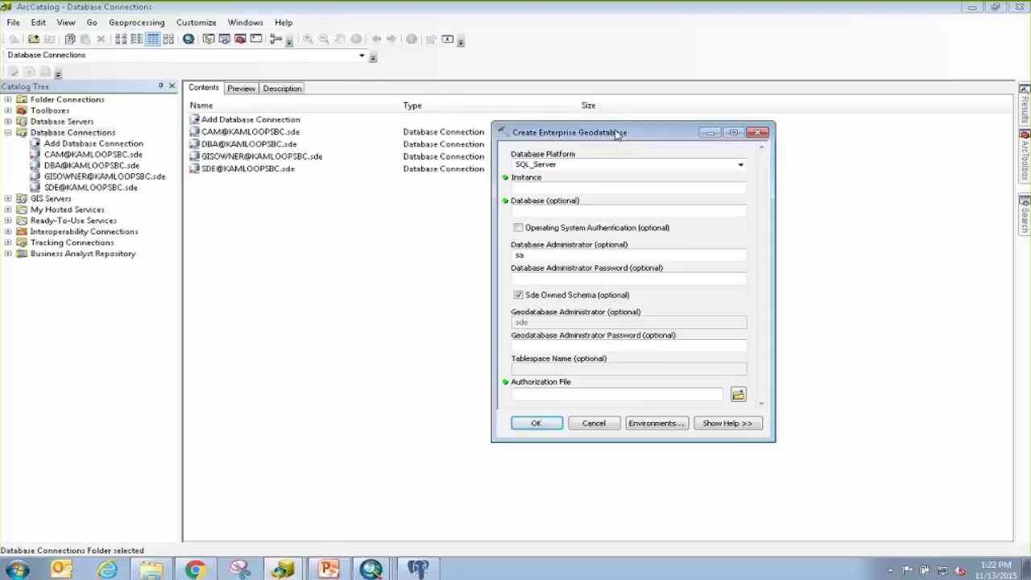
left_click(740, 165)
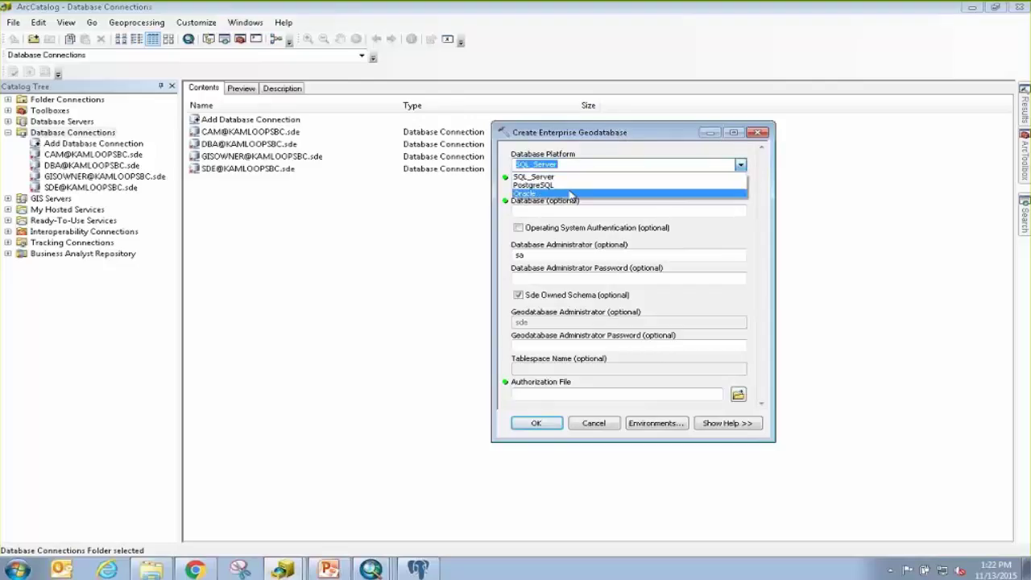
left_click(571, 187)
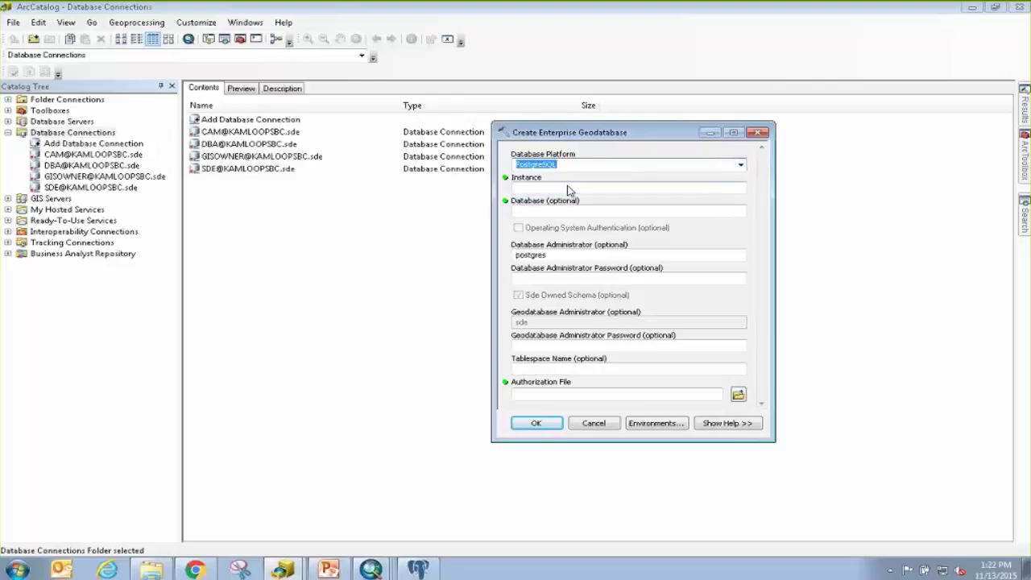
left_click(567, 187)
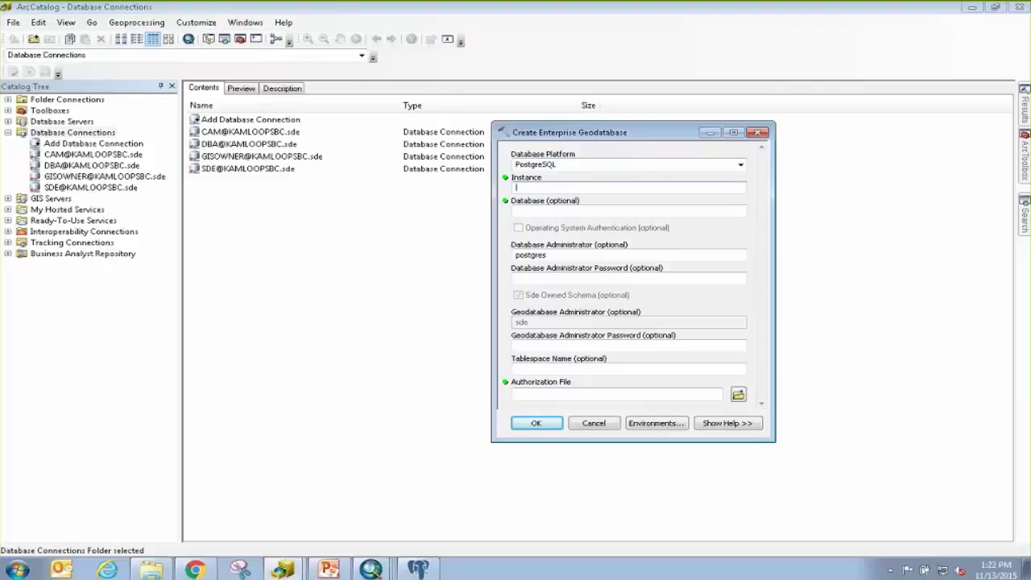
type("localhost")
Step through database name, administrator password and authorization file, then close without running.
left_click(535, 210)
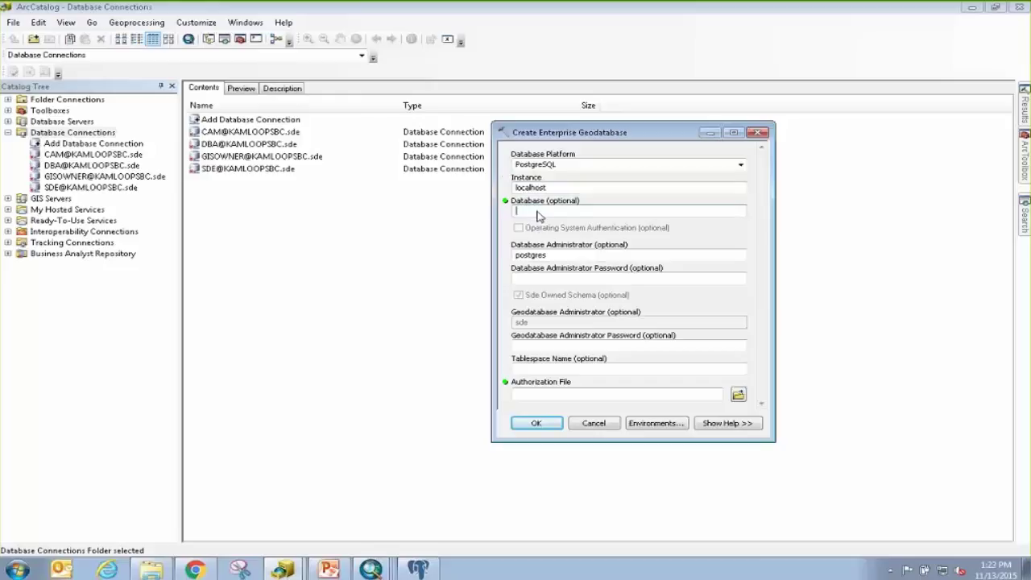
left_click(539, 280)
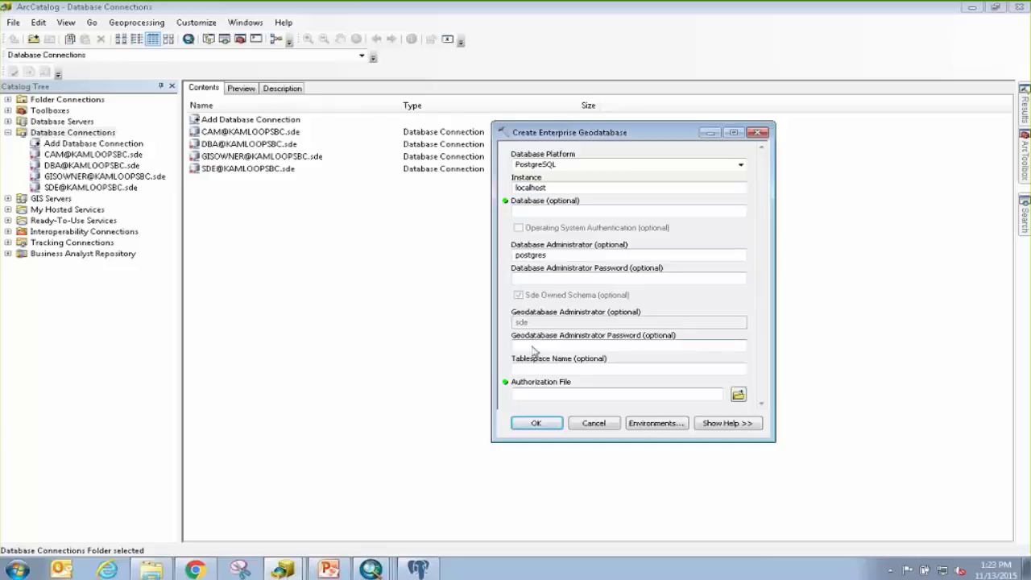
left_click(546, 400)
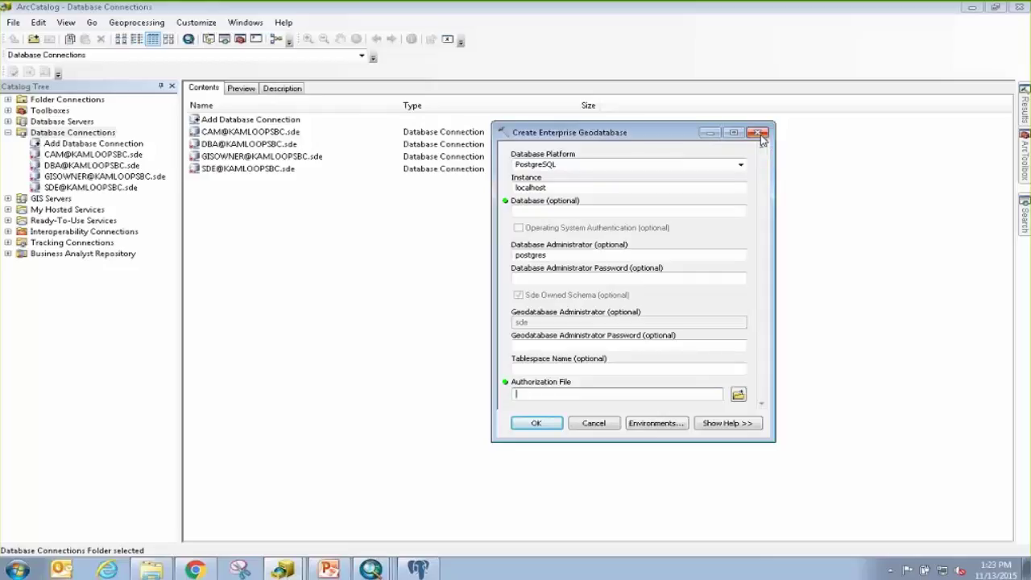
left_click(757, 133)
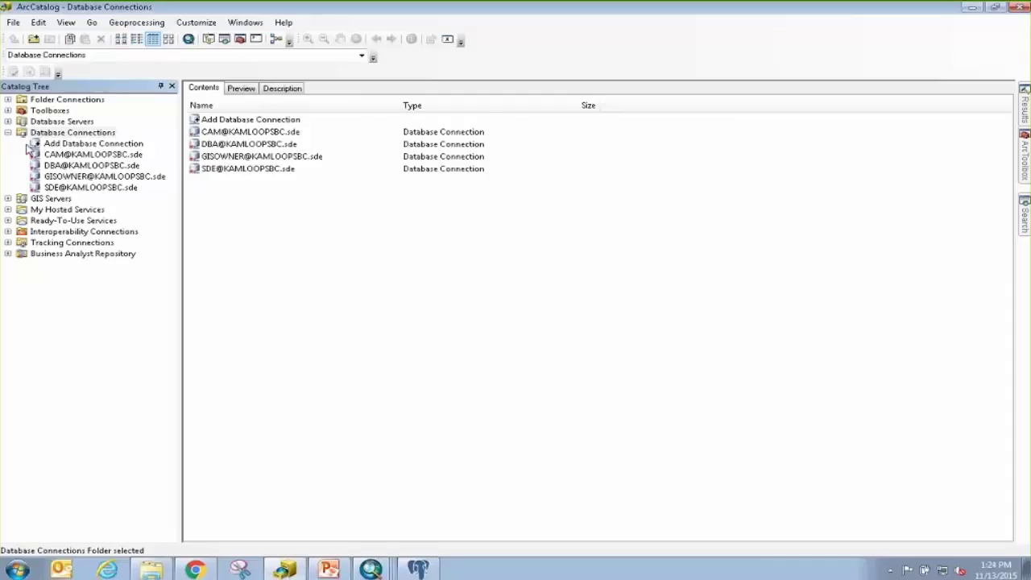
List the folder connections, then review a new database connection's fields and cancel it unsaved.
left_click(7, 99)
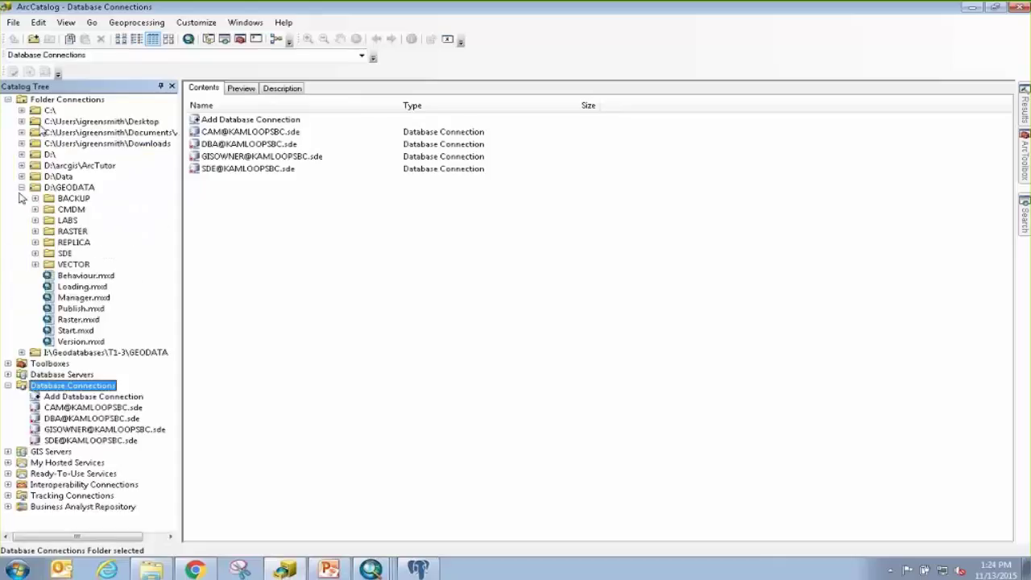
left_click(21, 187)
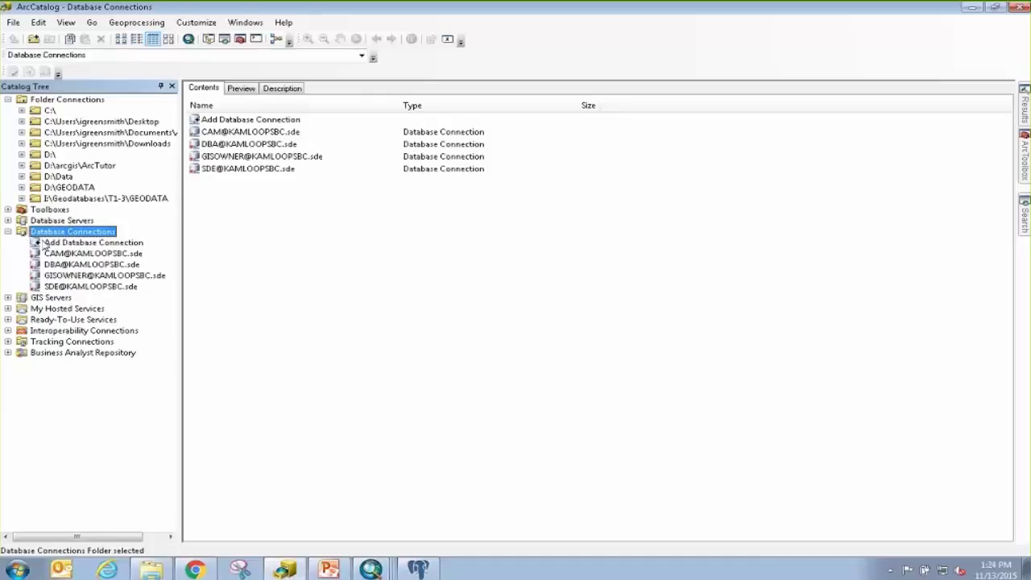
double_click(58, 244)
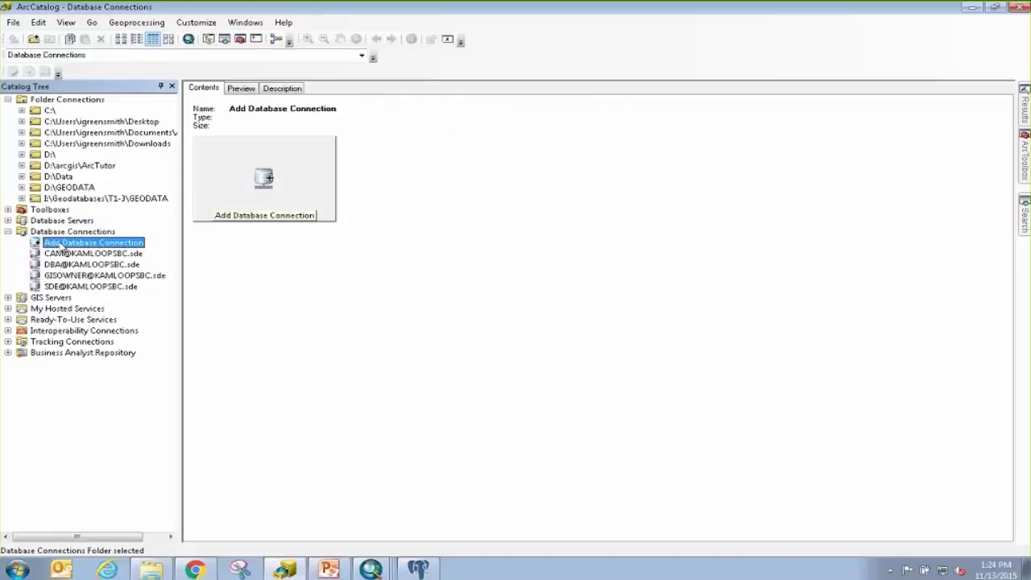
left_click_drag(539, 171, 641, 188)
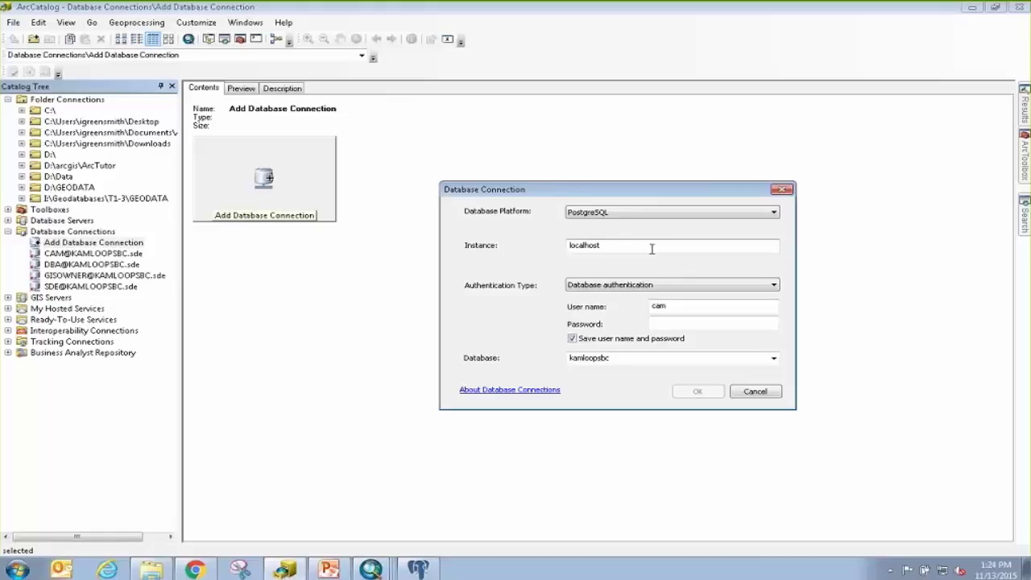
left_click_drag(674, 308, 649, 312)
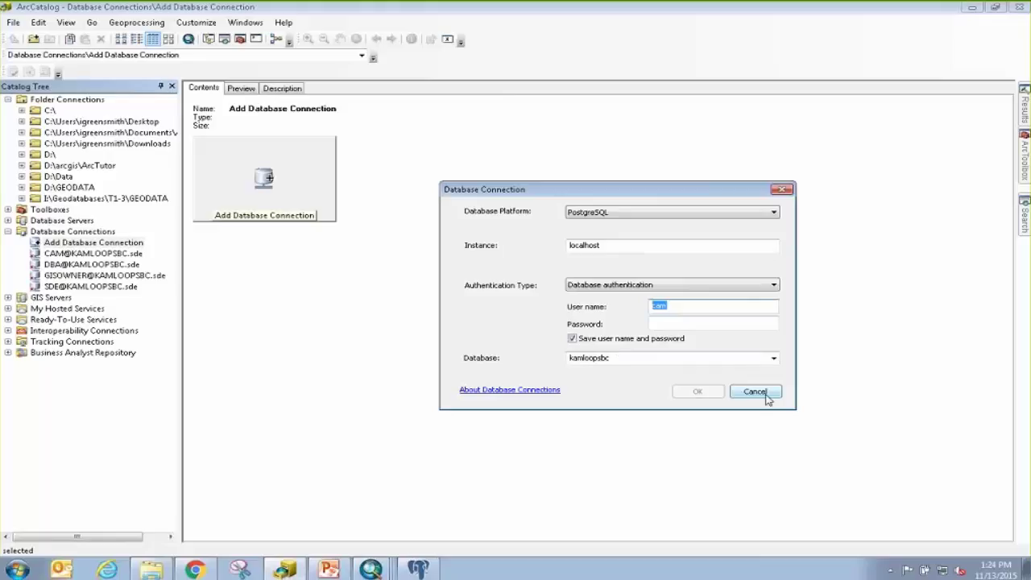
left_click(754, 391)
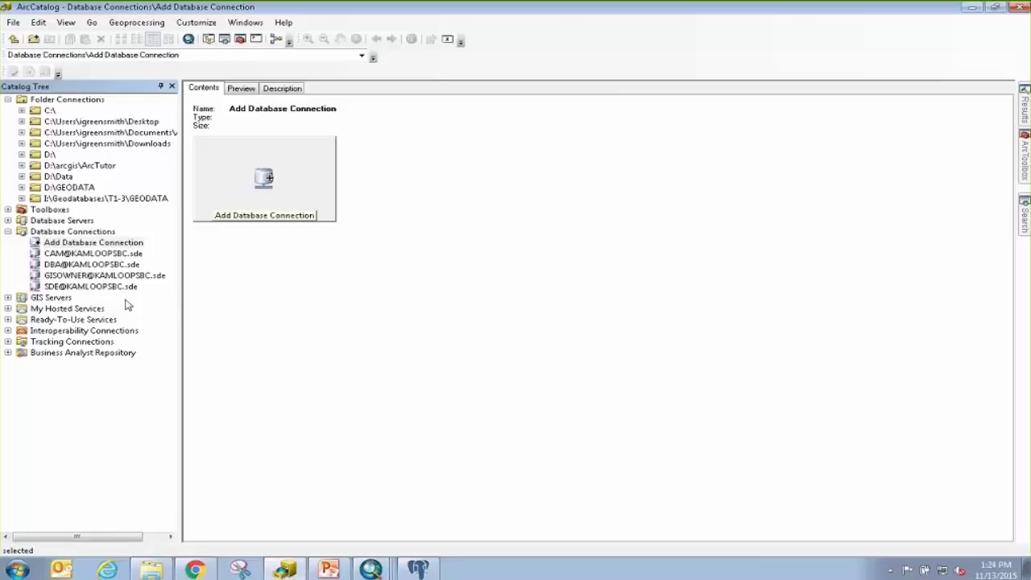
right_click(90, 277)
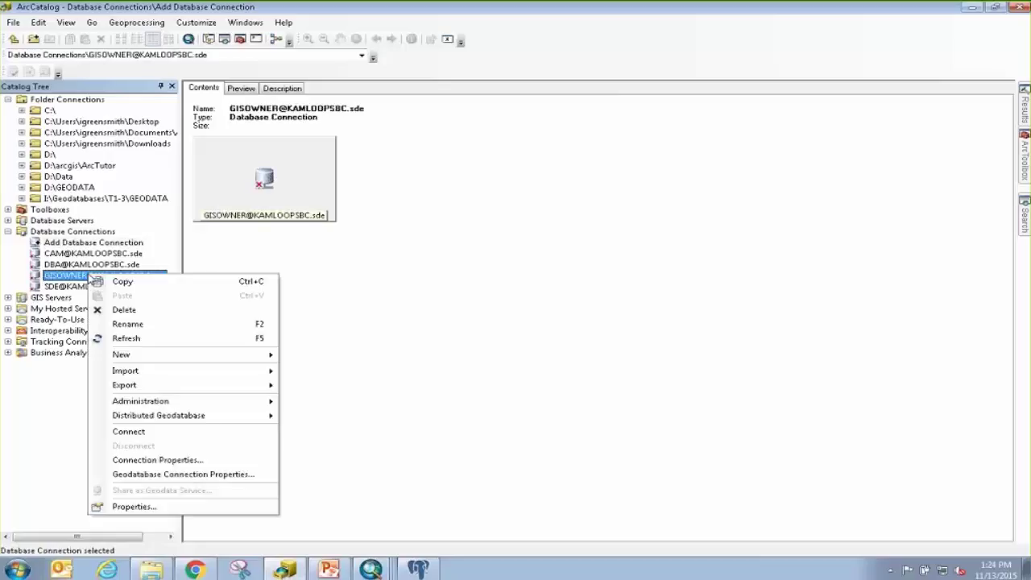
left_click(128, 431)
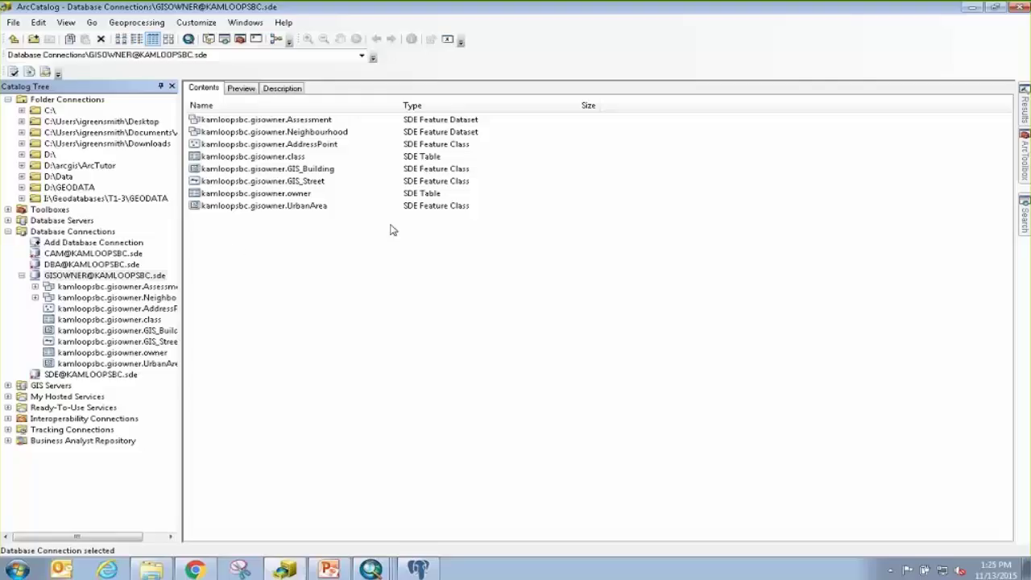
Search for 'create role' and open the Create Role (Data Management) tool.
mouse_move(1023, 223)
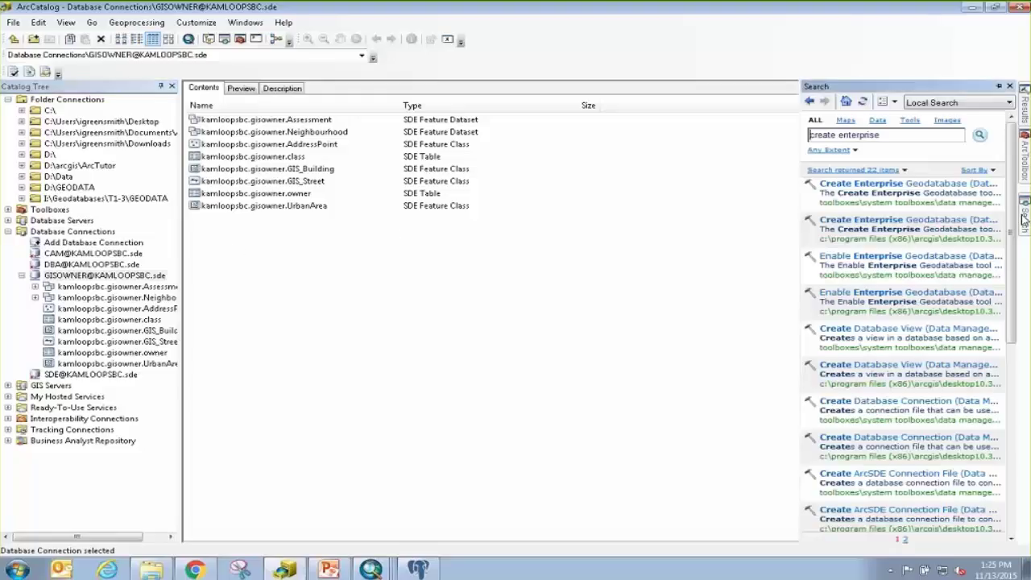
left_click_drag(883, 136, 840, 137)
type("reate role")
key("Return")
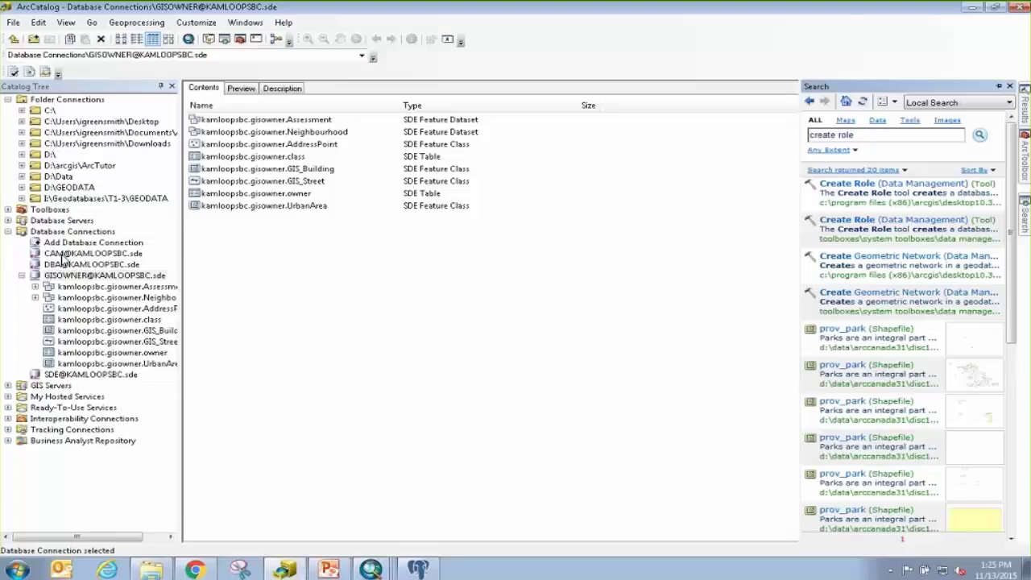
left_click(849, 185)
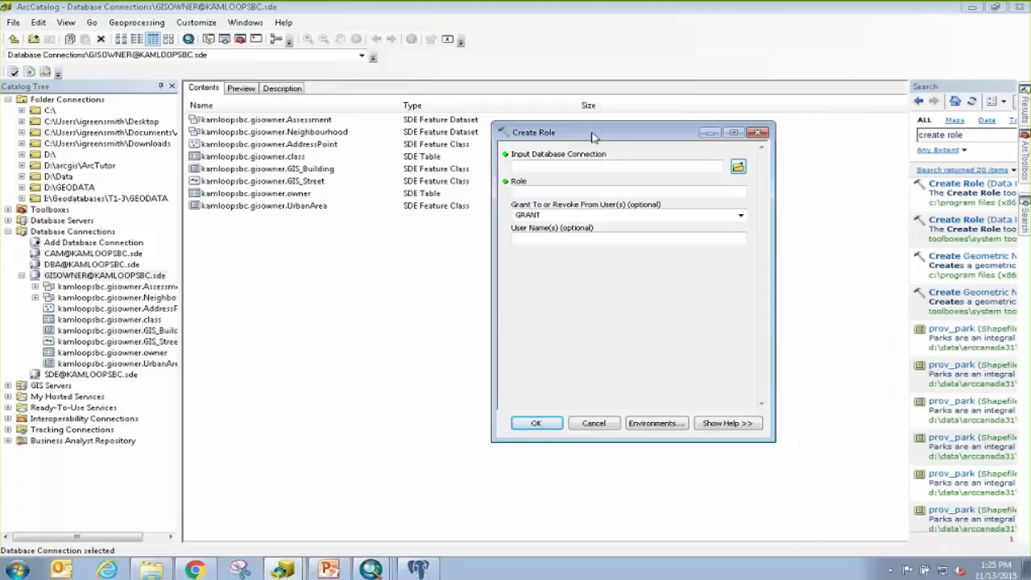
left_click(589, 211)
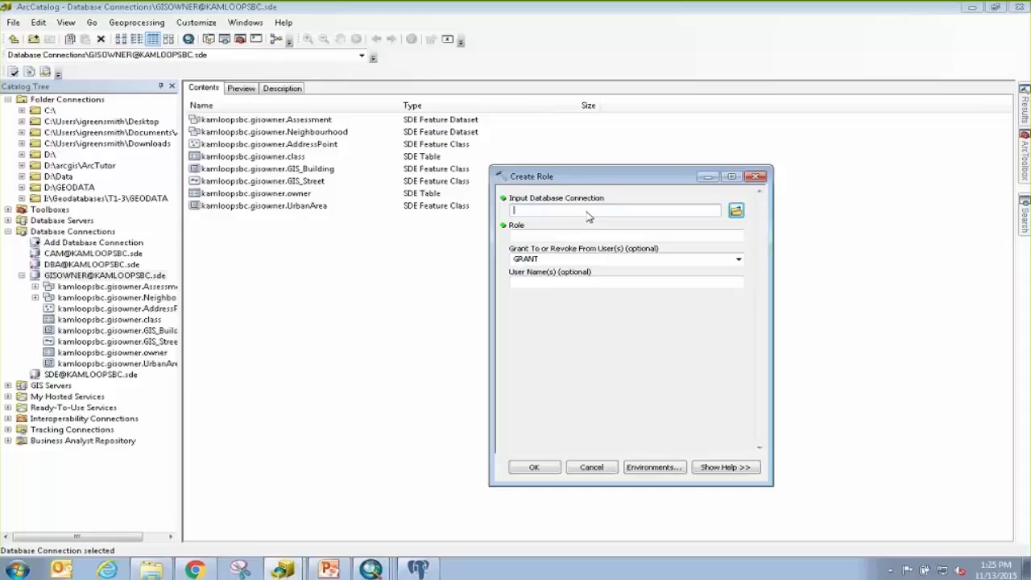
left_click(589, 236)
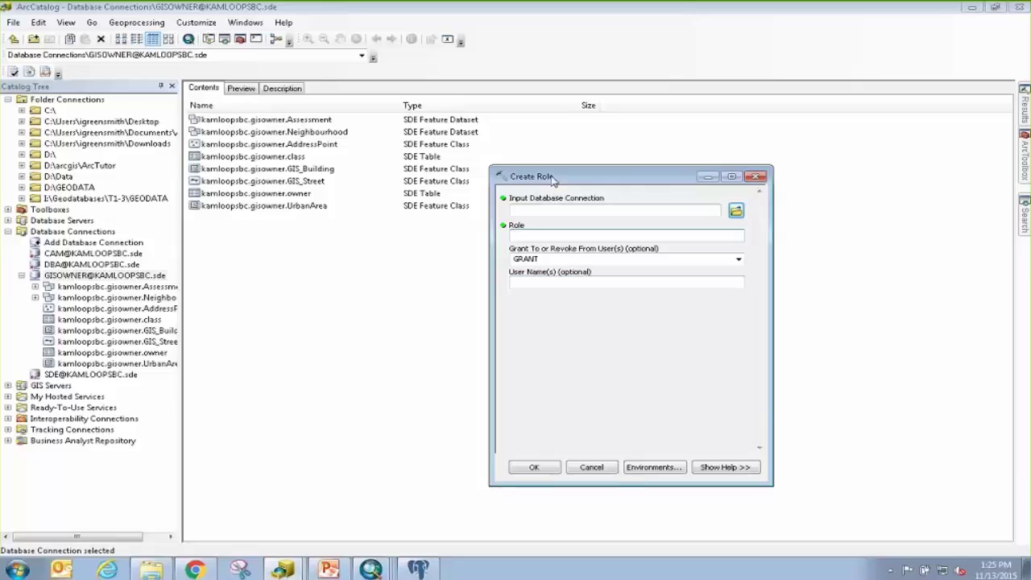
left_click_drag(570, 179, 587, 181)
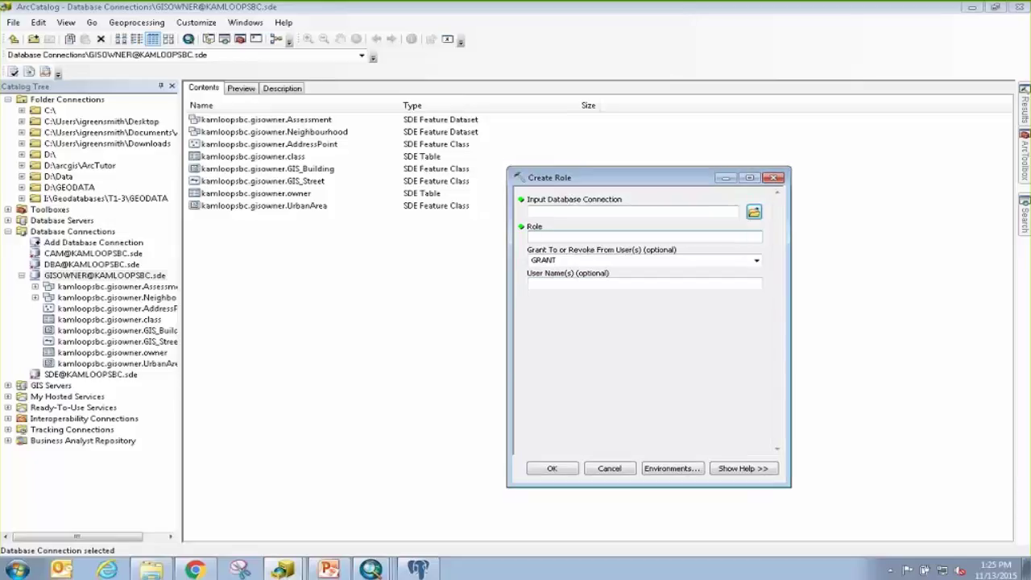
left_click_drag(62, 265, 594, 218)
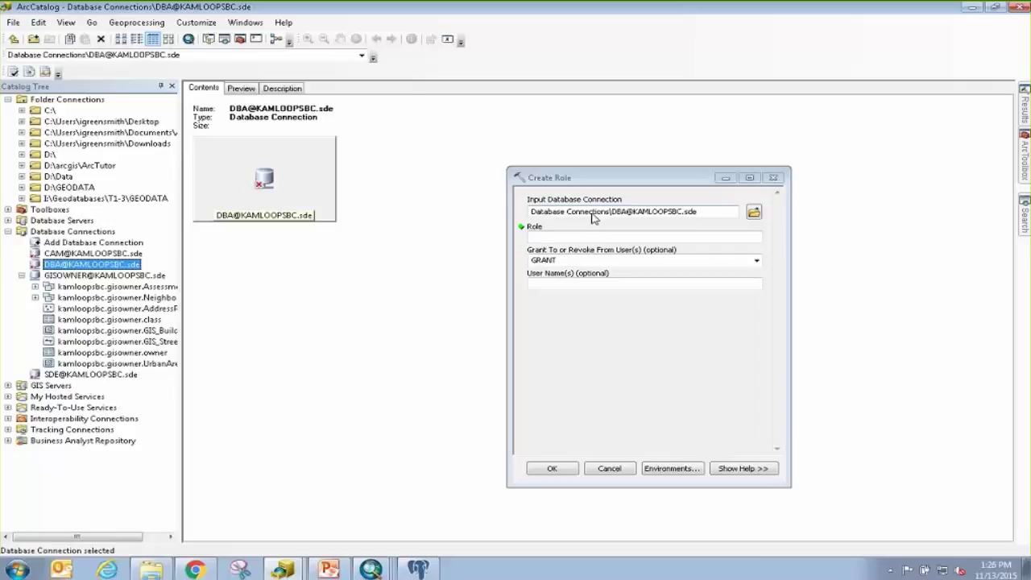
left_click(597, 239)
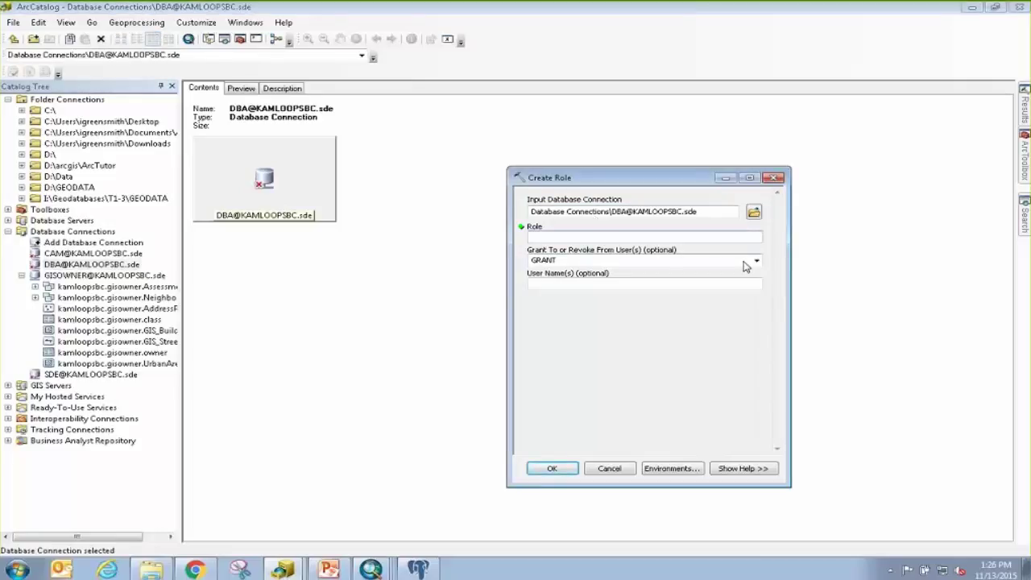
type("Parks")
left_click(554, 468)
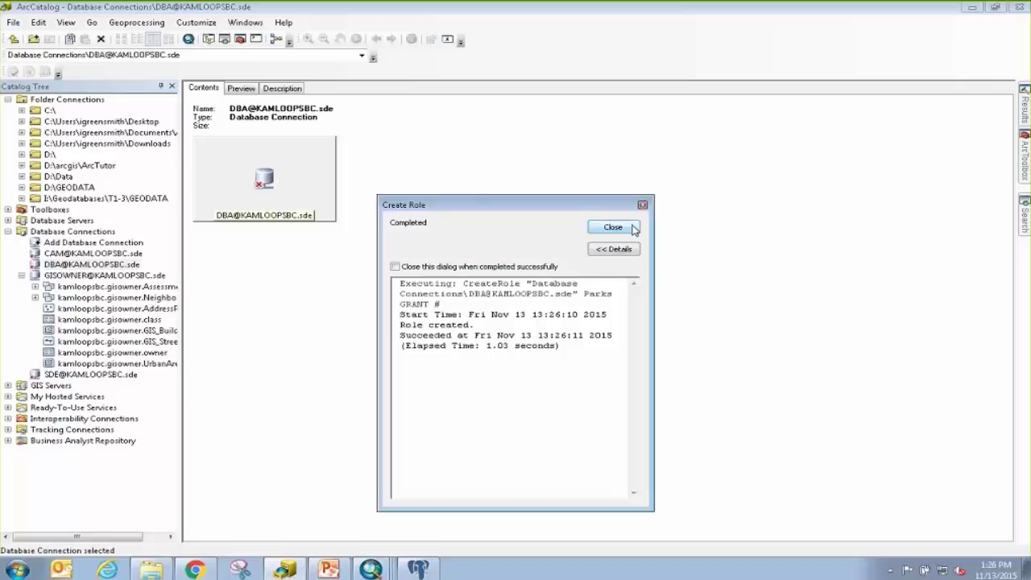
Dismiss the role result and expand Data Management Tools > Geodatabase Administration in ArcToolbox.
left_click(613, 227)
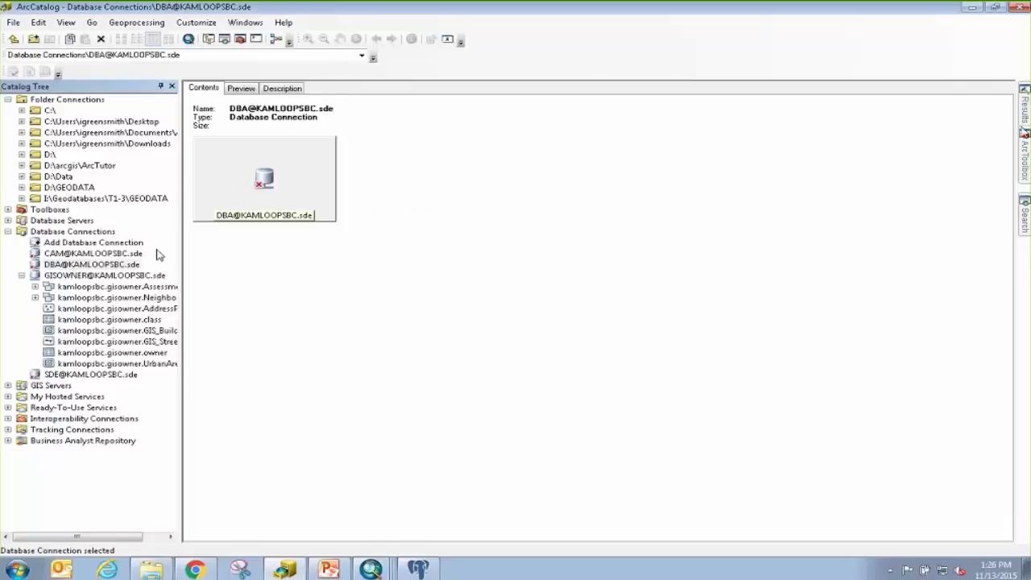
mouse_move(1025, 167)
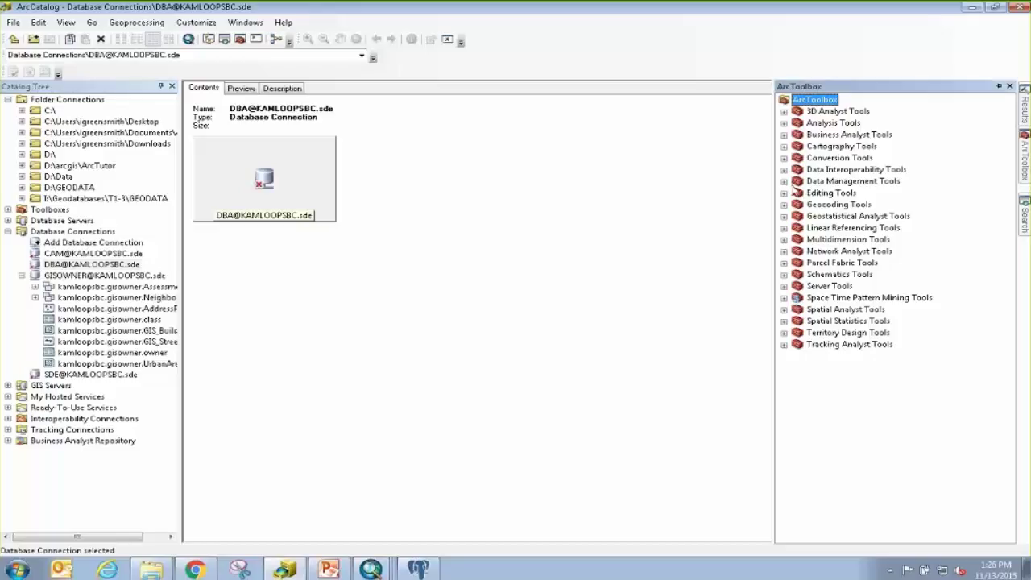
left_click(784, 182)
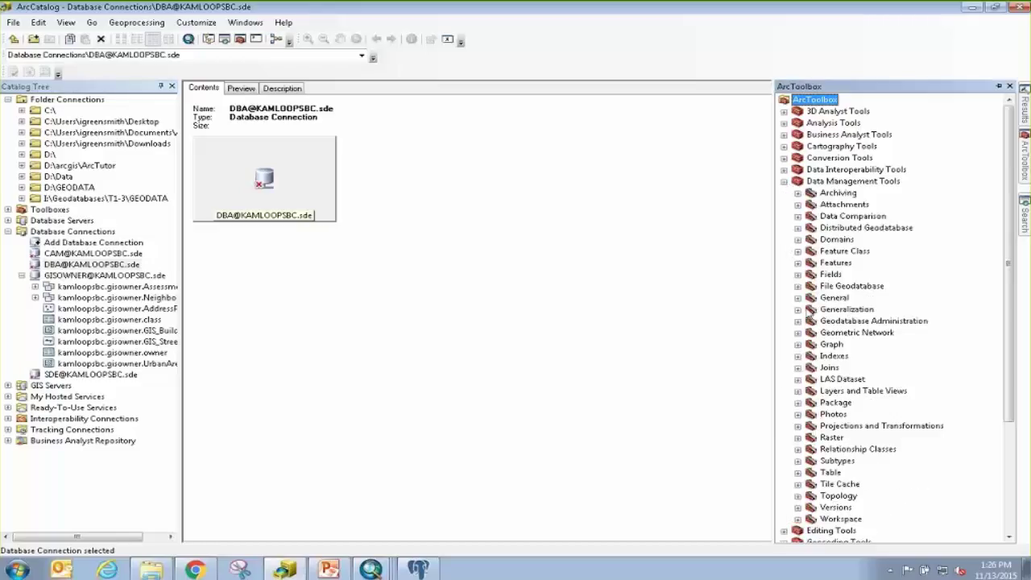
left_click(797, 320)
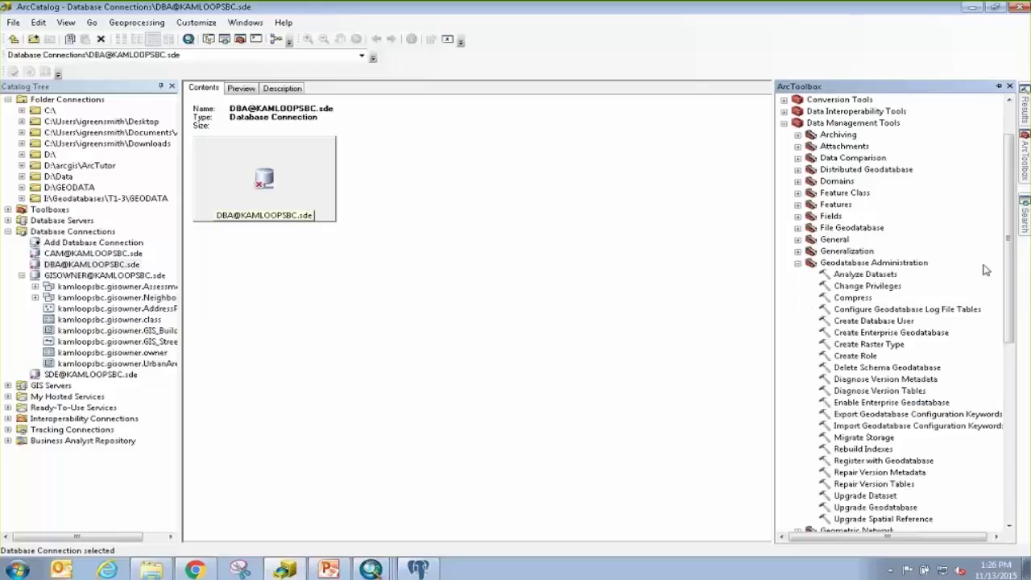
left_click_drag(1013, 196, 1011, 226)
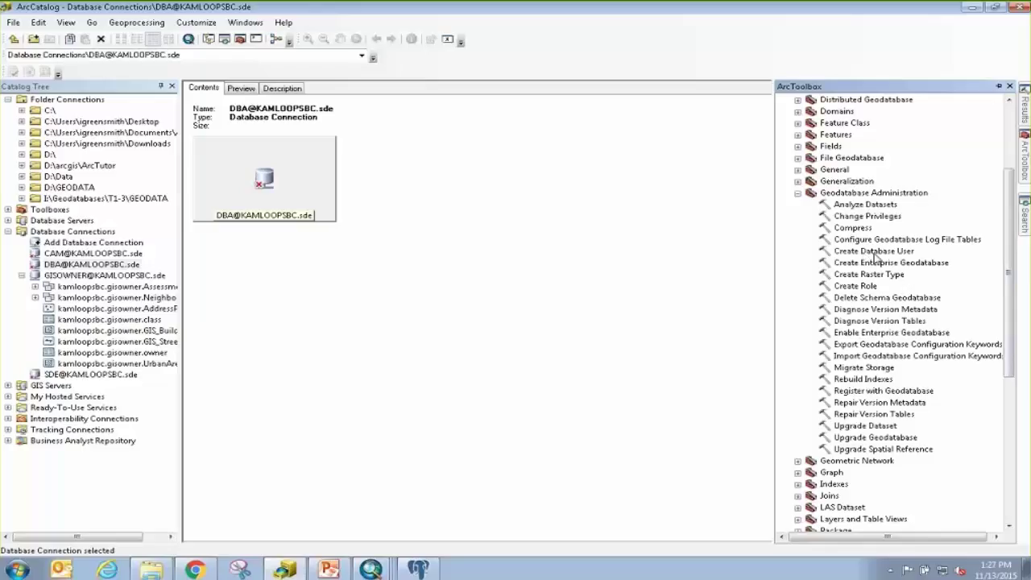
left_click(89, 276)
right_click(56, 275)
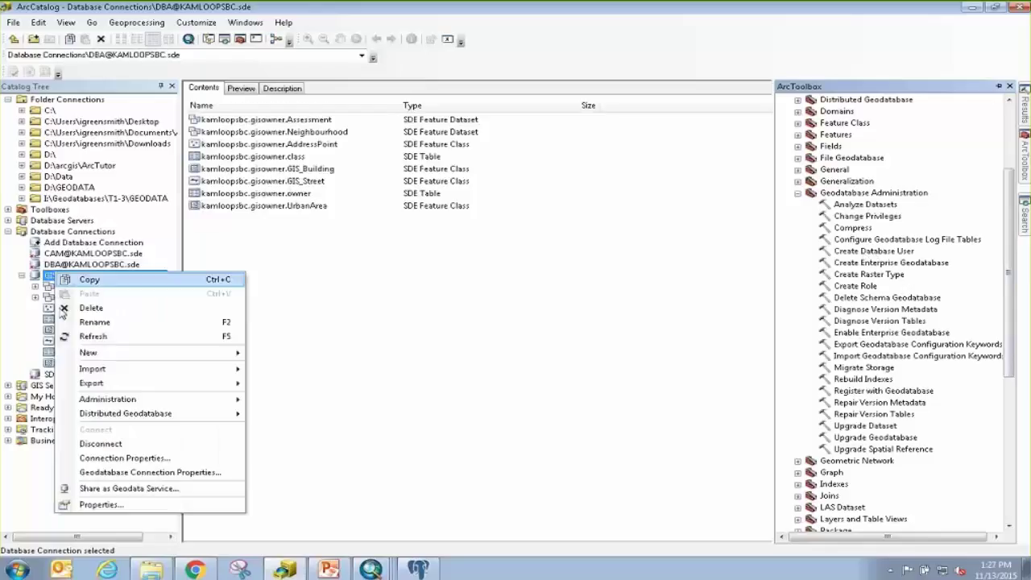
left_click(101, 443)
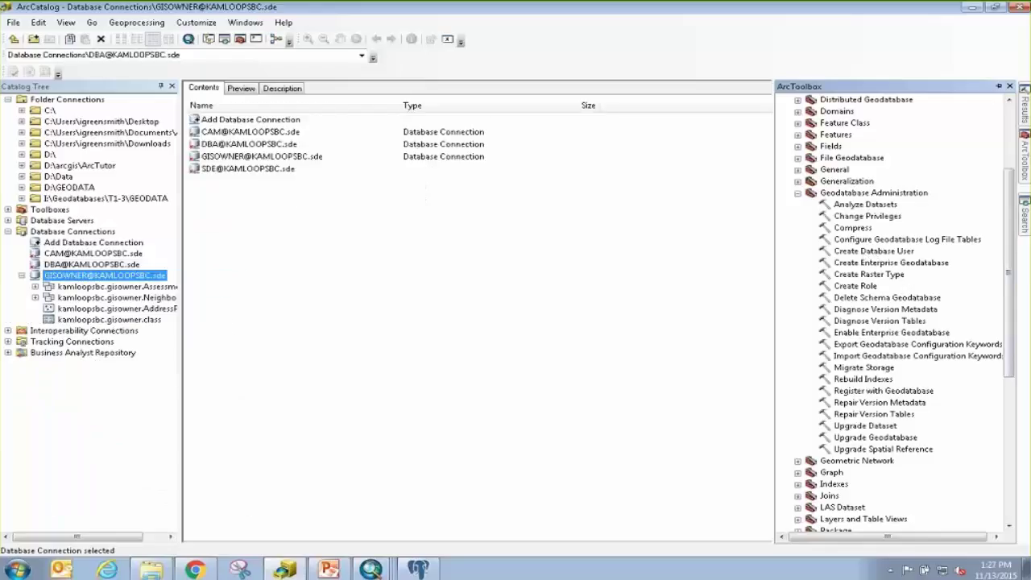
left_click(78, 265)
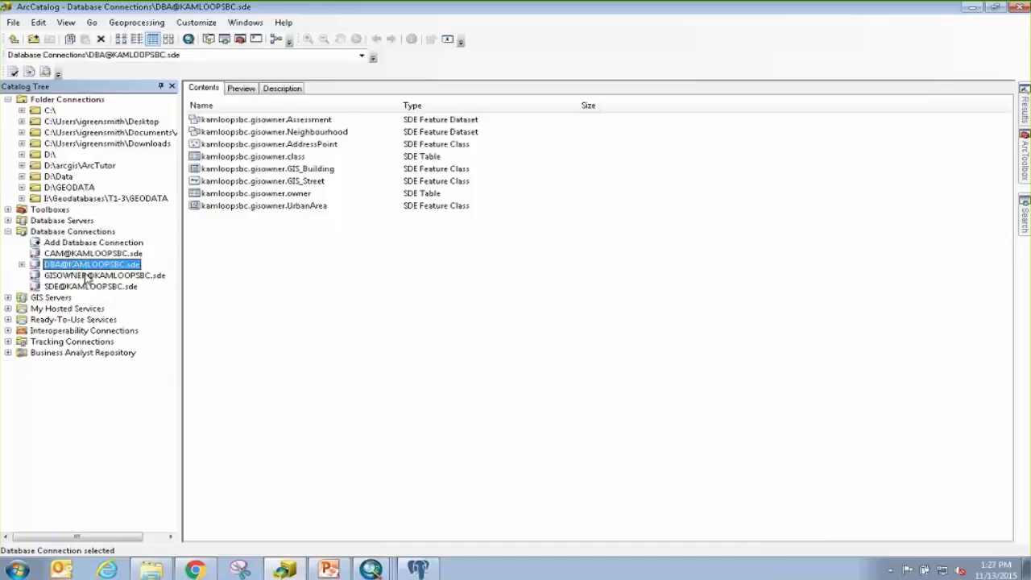
right_click(74, 267)
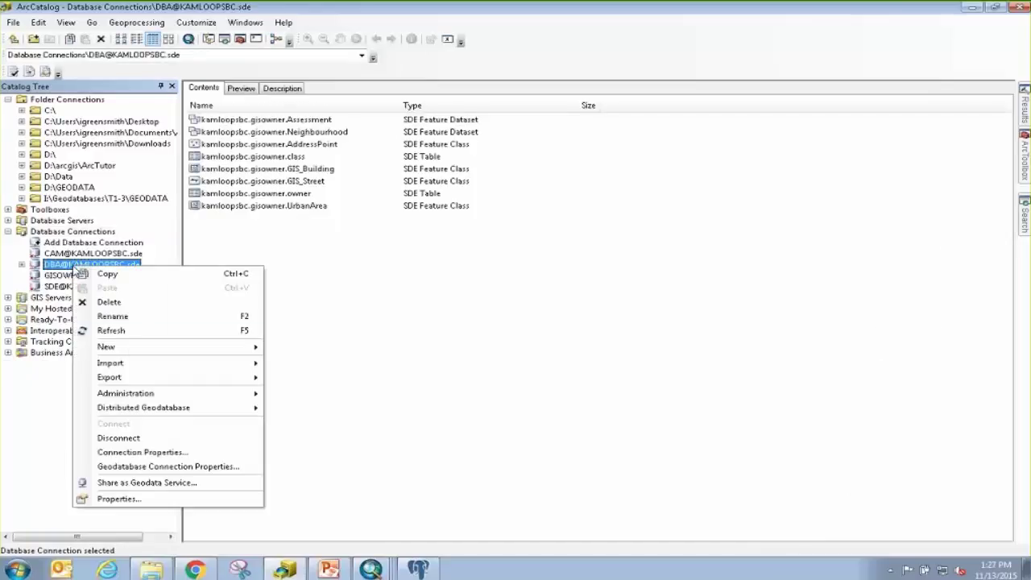
mouse_move(152, 393)
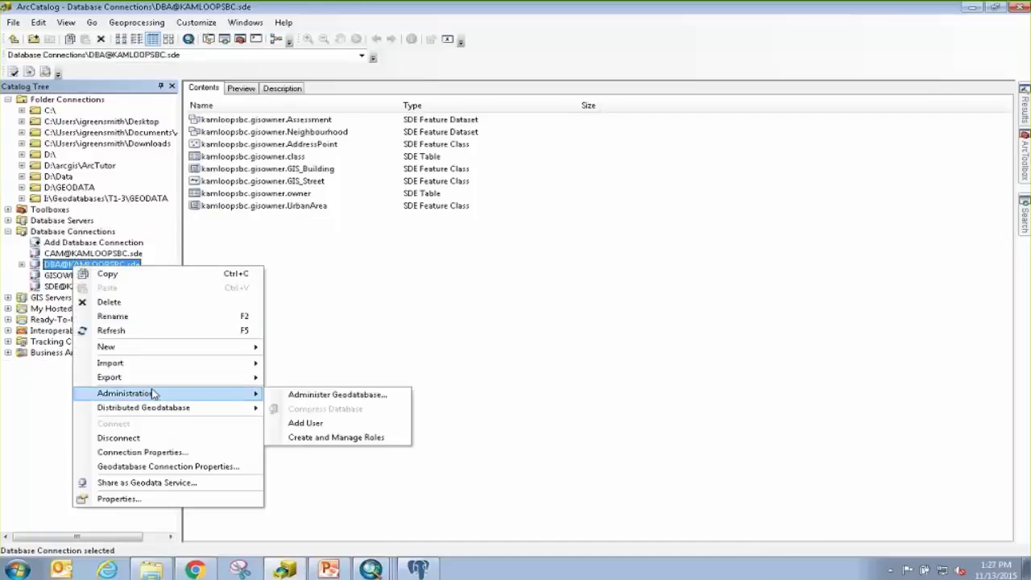
left_click(339, 424)
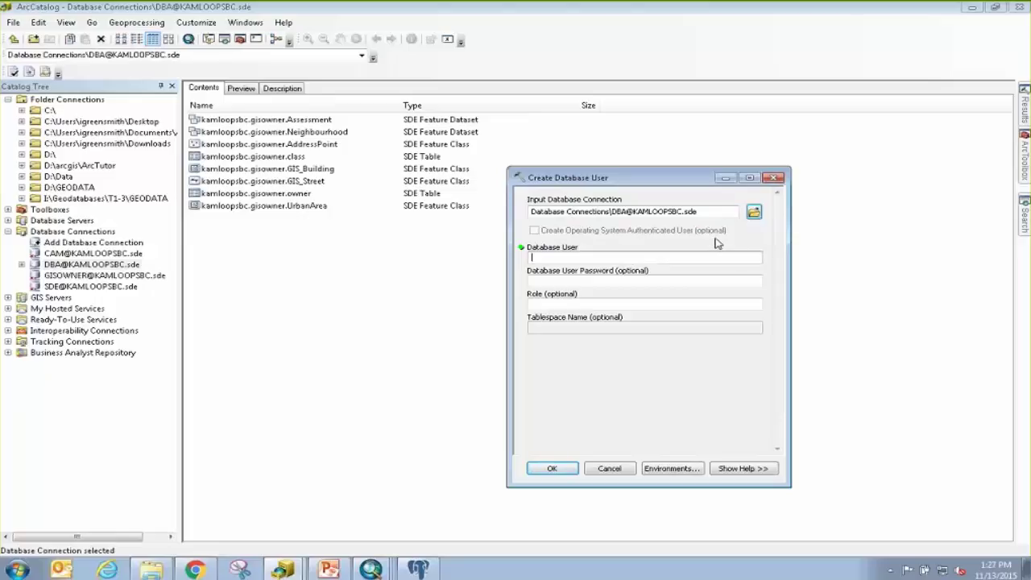
Create the new database user with a password in the planning role, then close the completion report.
type("kn")
type("ista")
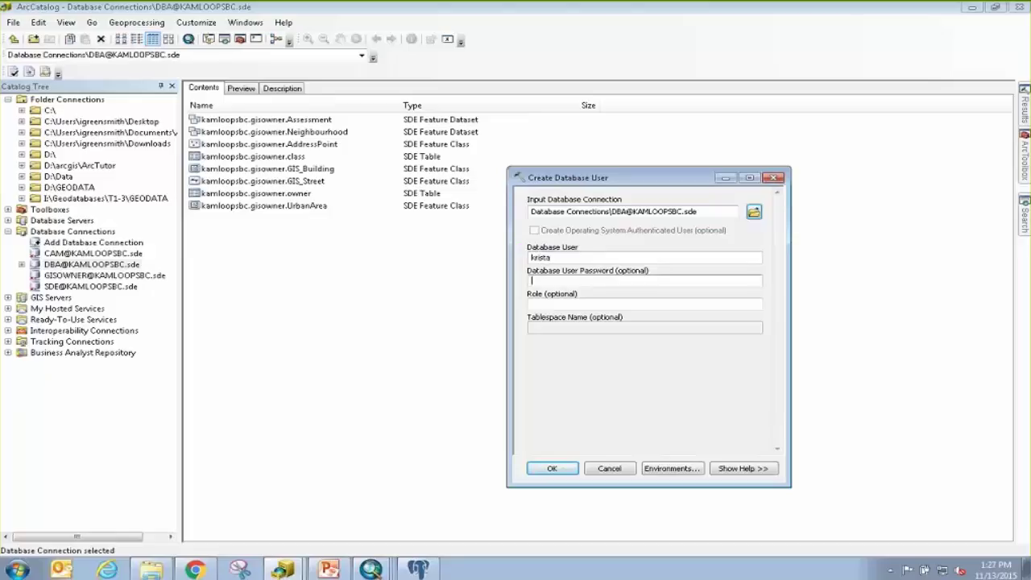
key("Tab")
type("••••••")
left_click(710, 306)
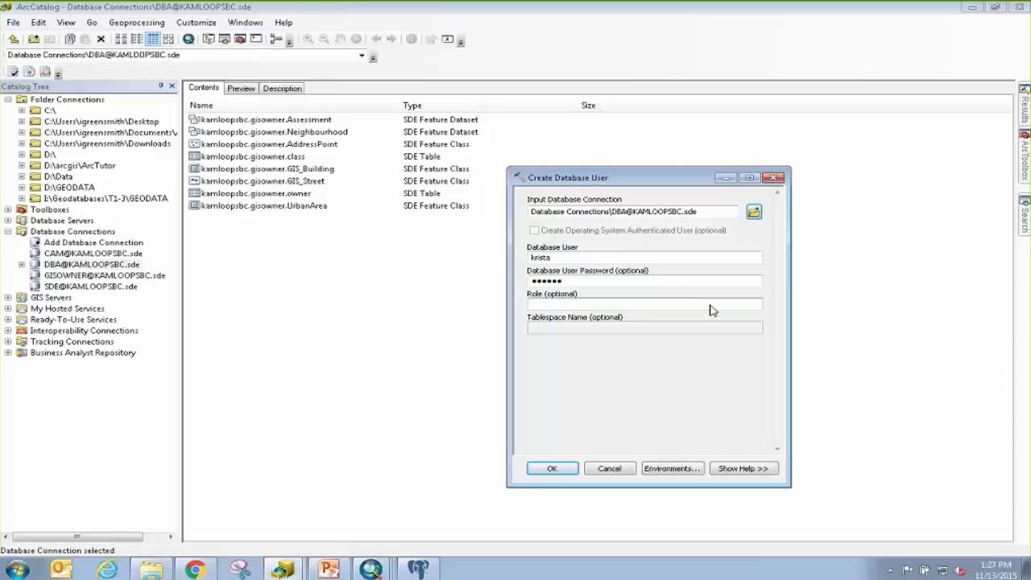
type("planning")
left_click(570, 470)
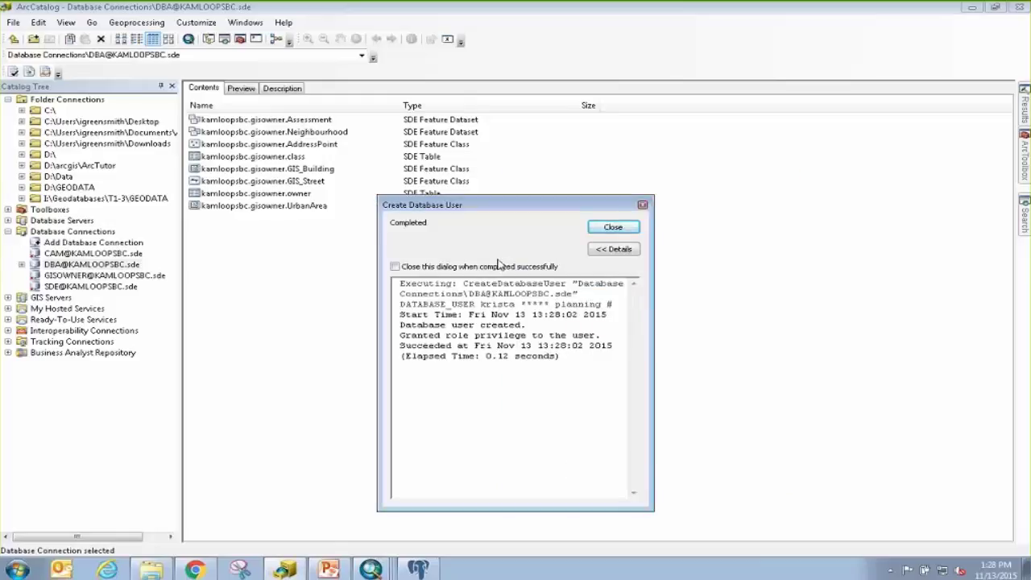
left_click(613, 228)
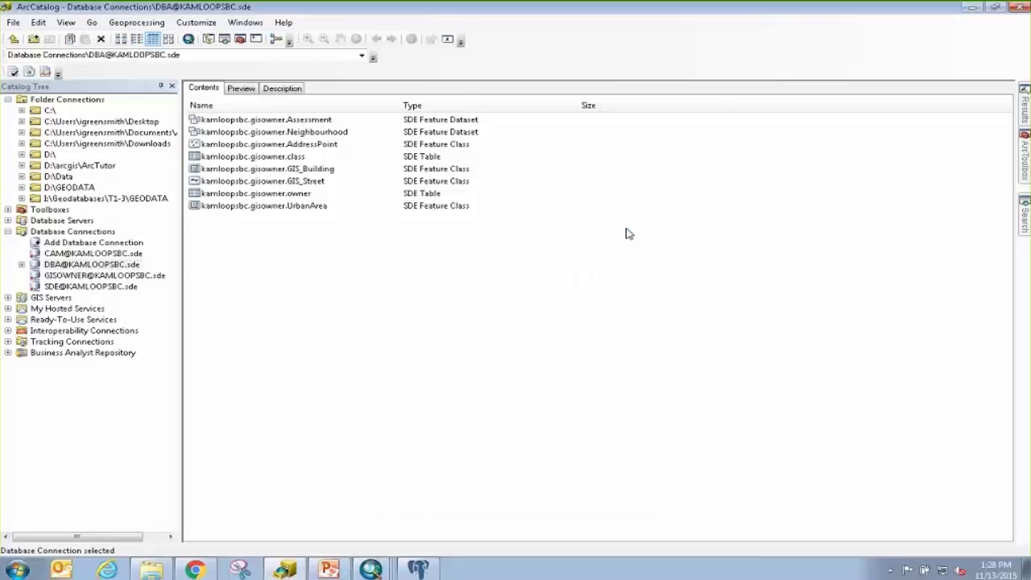
Add a database connection to kamloopsbc that logs in with the new user's name and password.
double_click(93, 242)
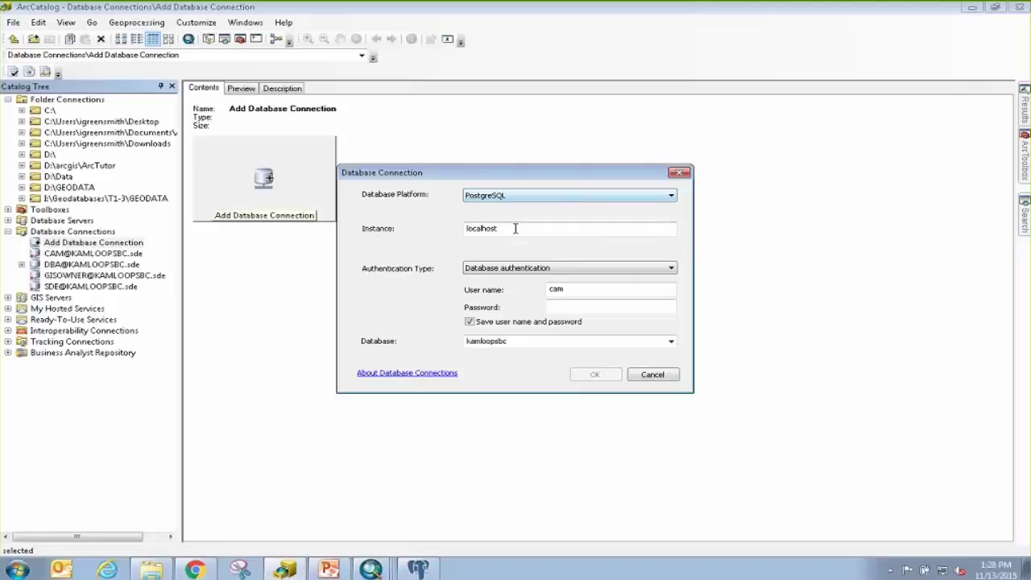
double_click(586, 290)
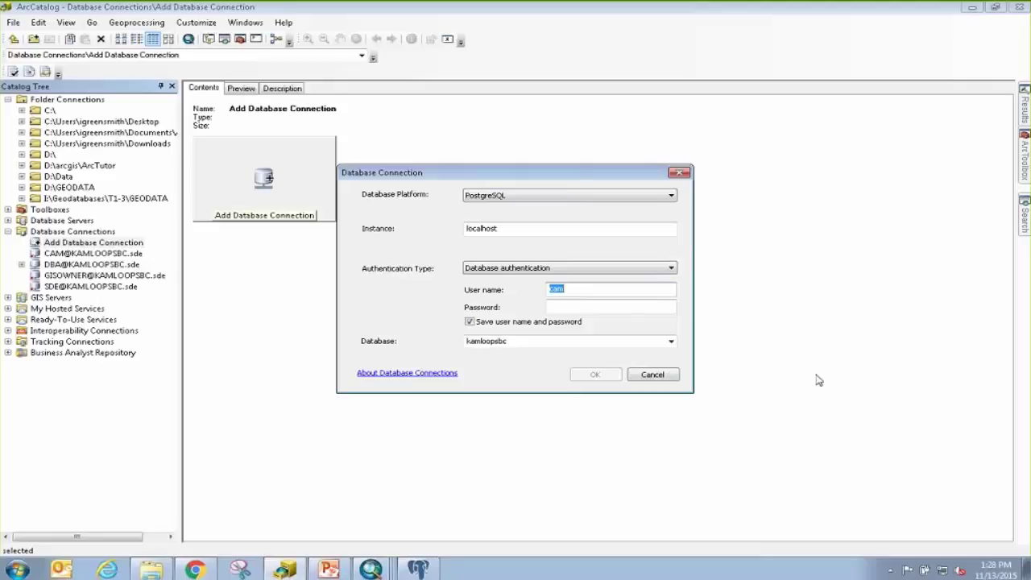
key("Tab")
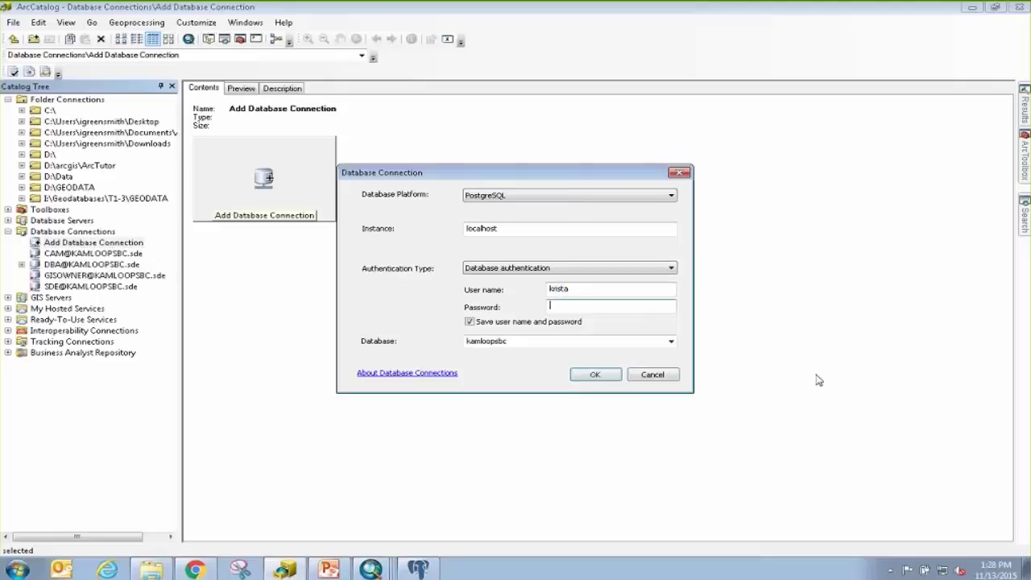
left_click(584, 345)
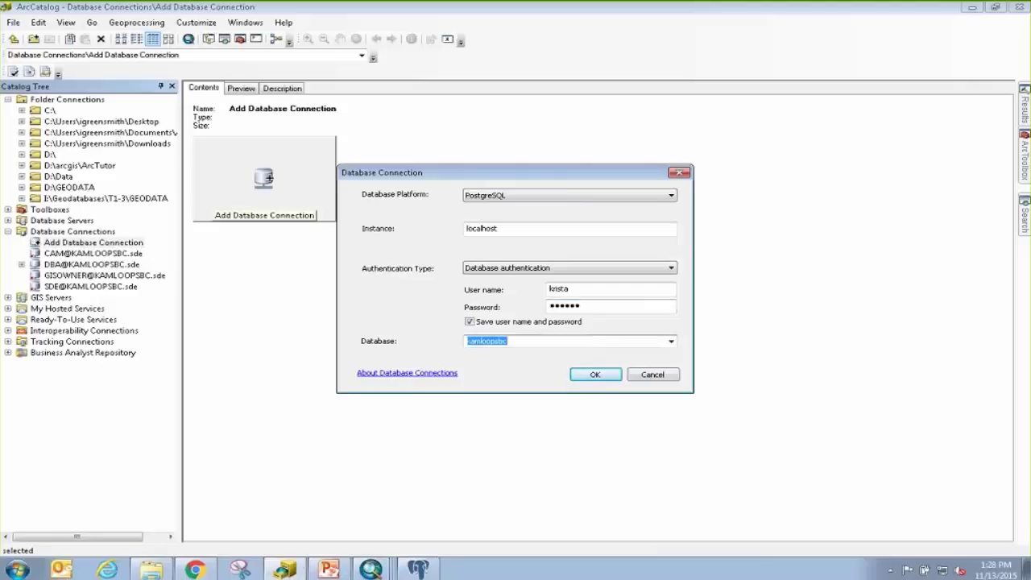
left_click(671, 342)
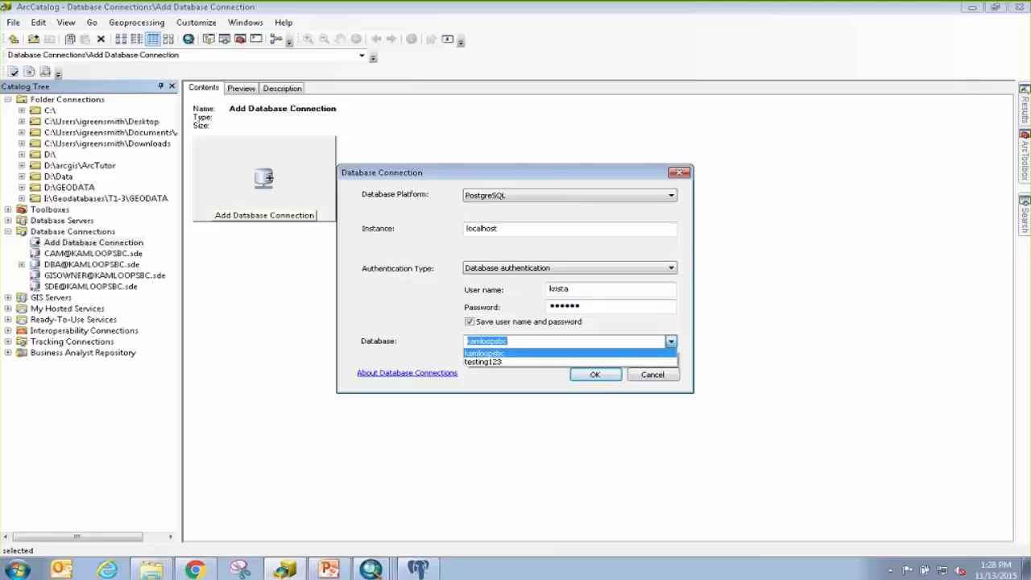
left_click(514, 356)
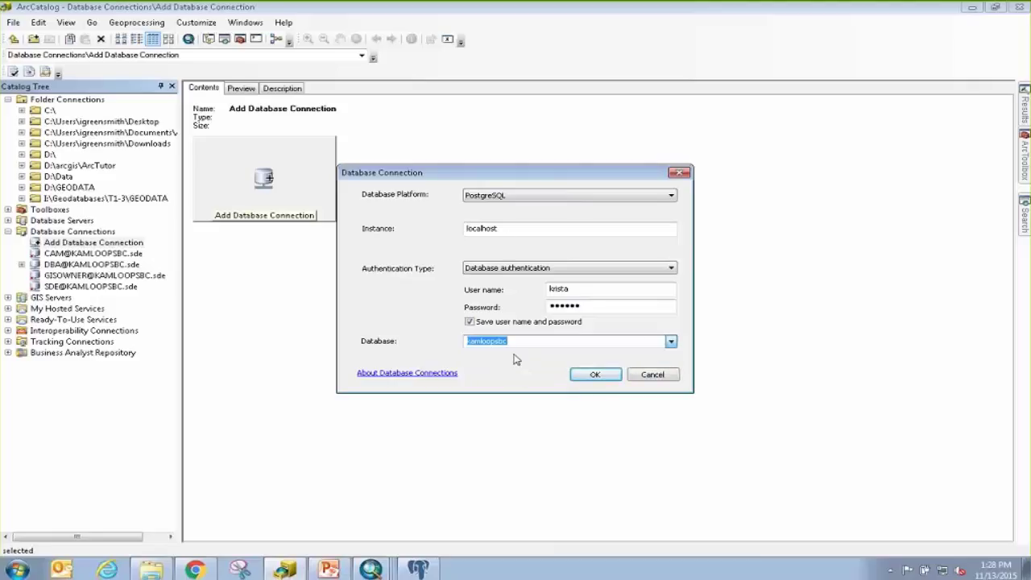
left_click(616, 377)
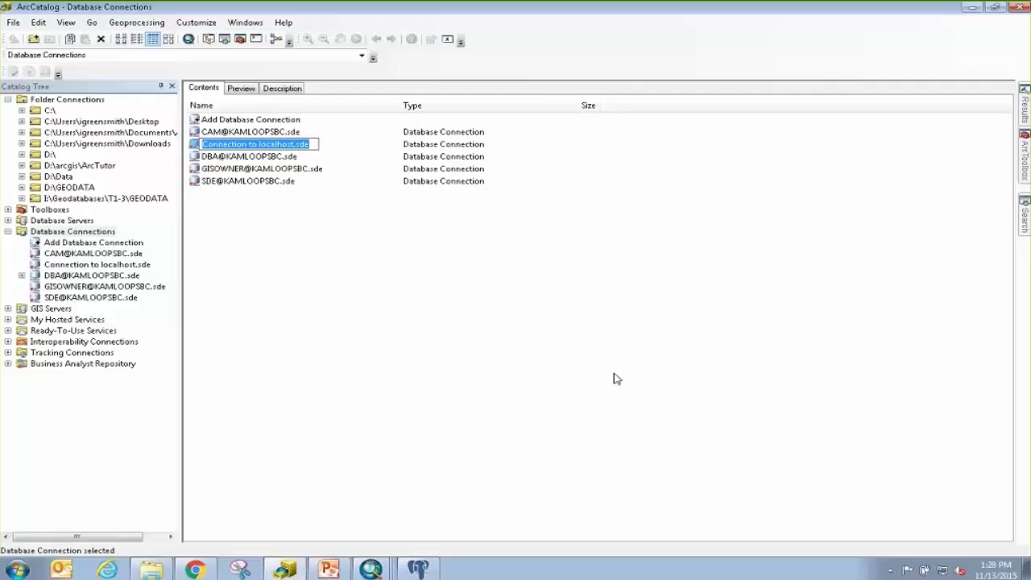
Rename the new connection file to the user@KAMLOOPSBC name.
type("KR")
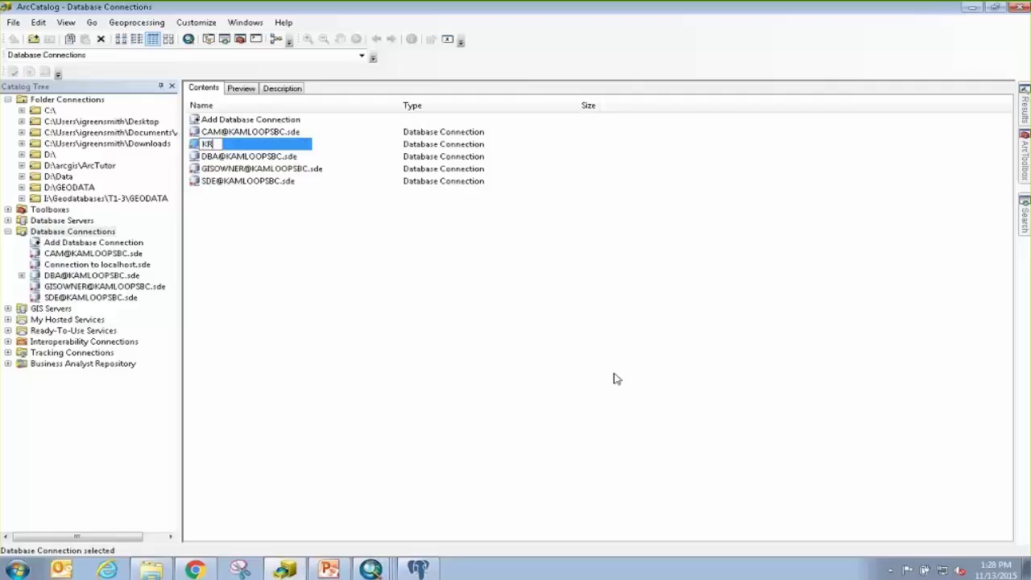
type("ISTA@KAMLOOPSBC")
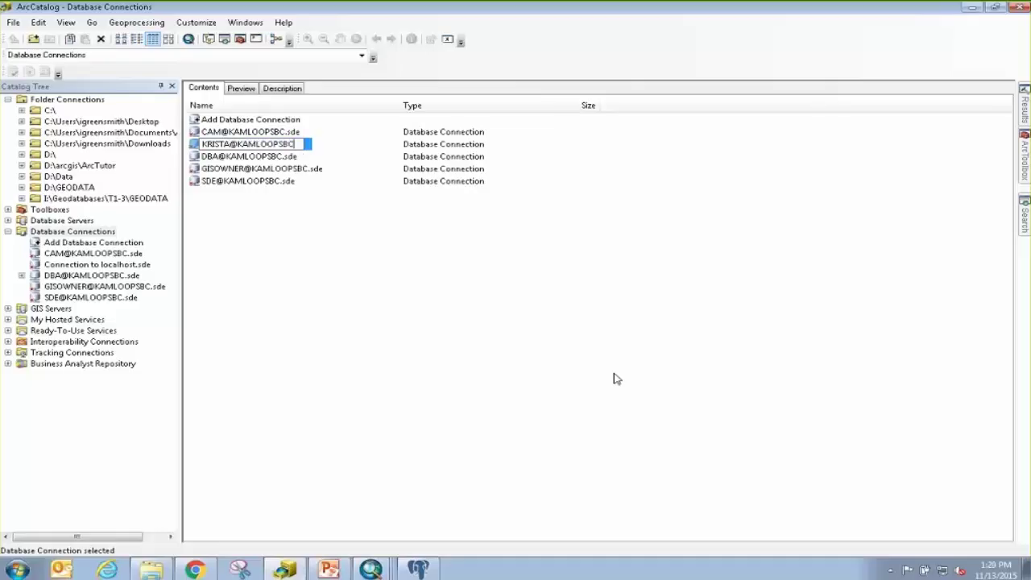
key("Return")
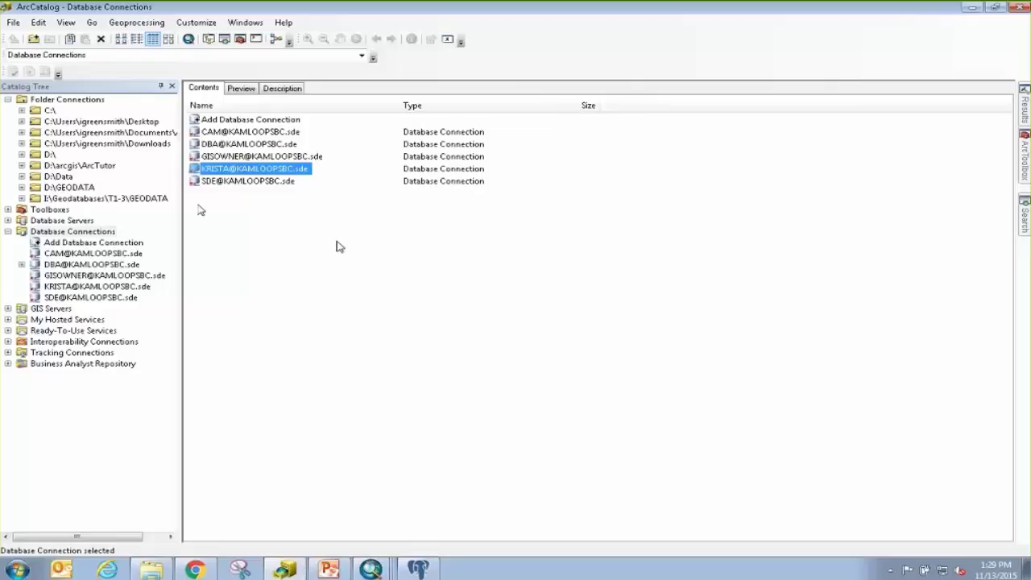
left_click(221, 199)
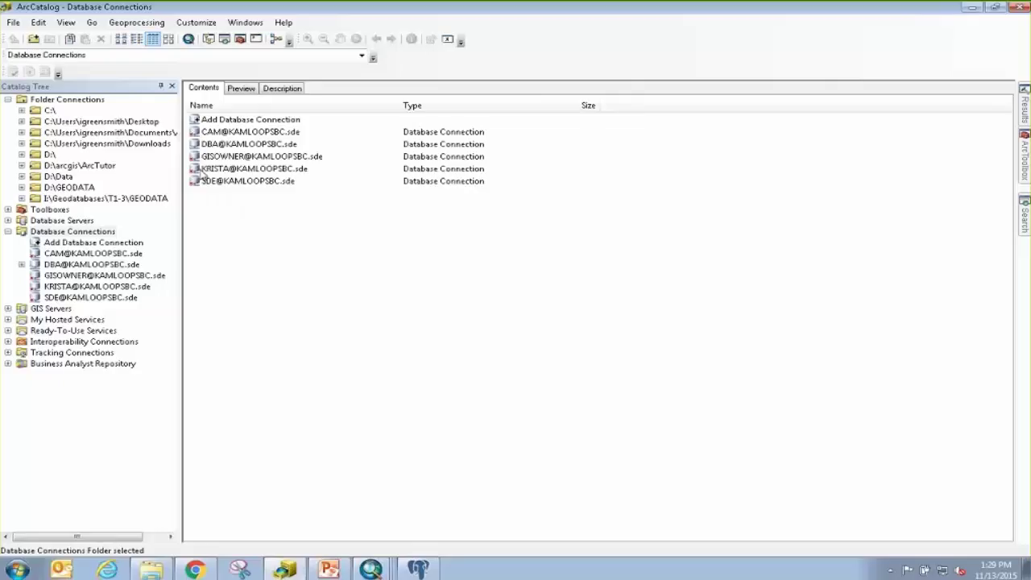
right_click(238, 171)
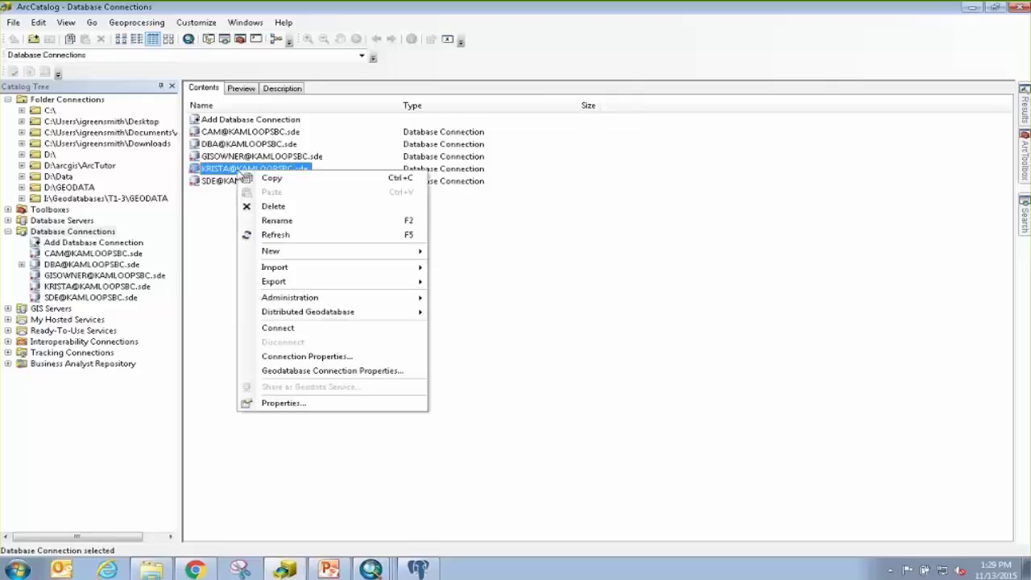
left_click(308, 357)
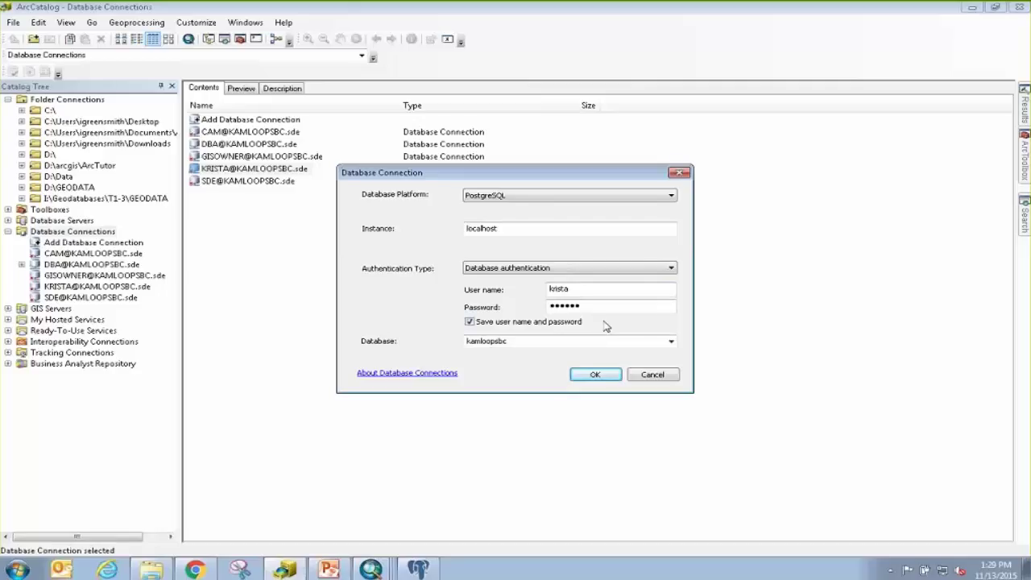
left_click(653, 375)
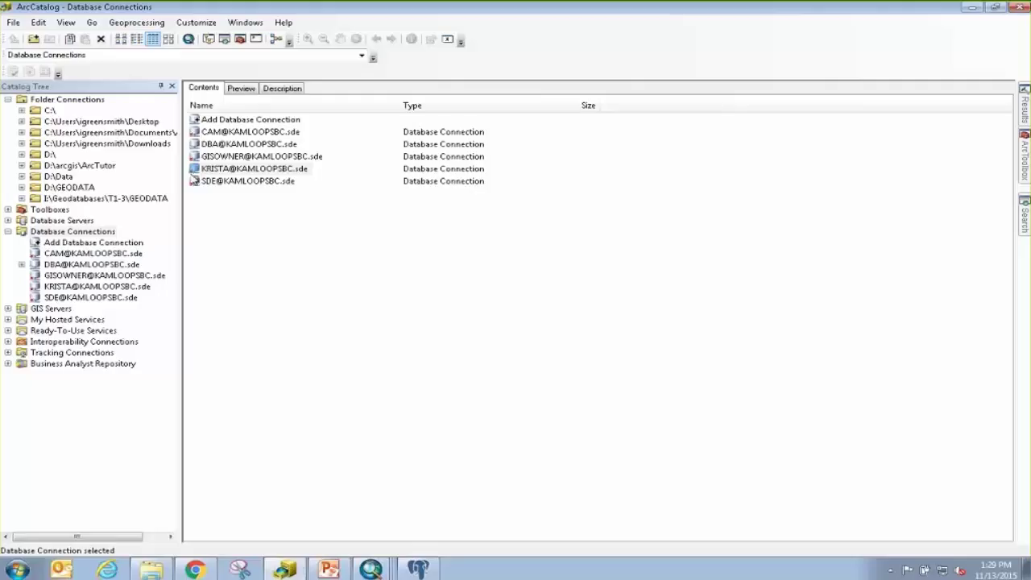
Disconnect the DBA and gisowner connections and connect with the new user's connection.
double_click(195, 159)
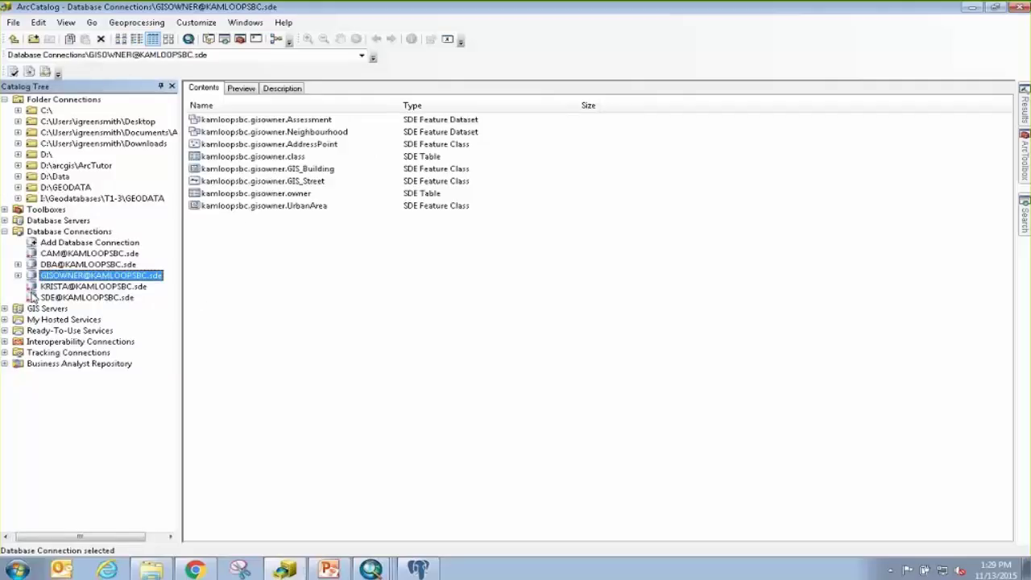
right_click(41, 265)
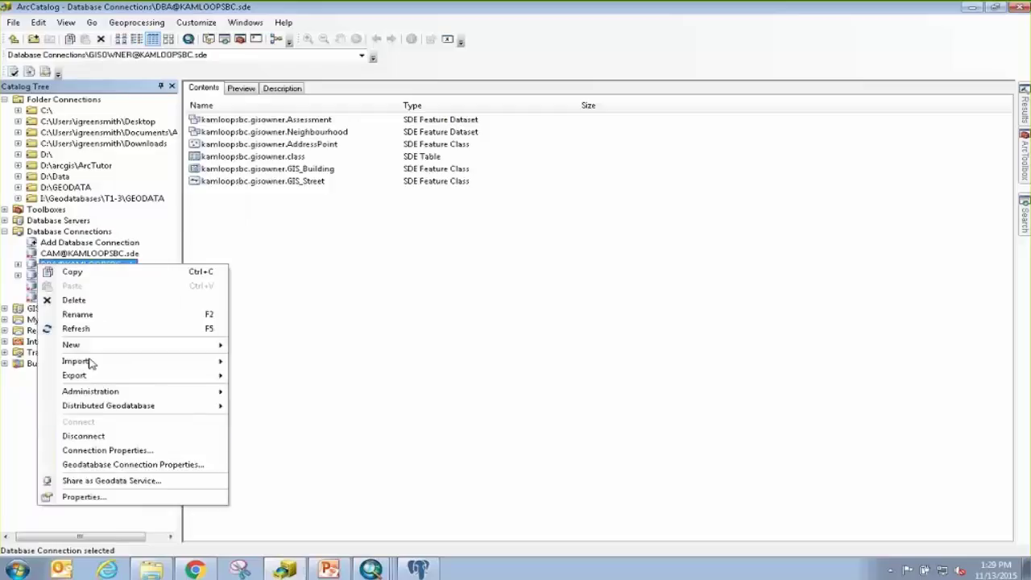
left_click(117, 436)
right_click(76, 276)
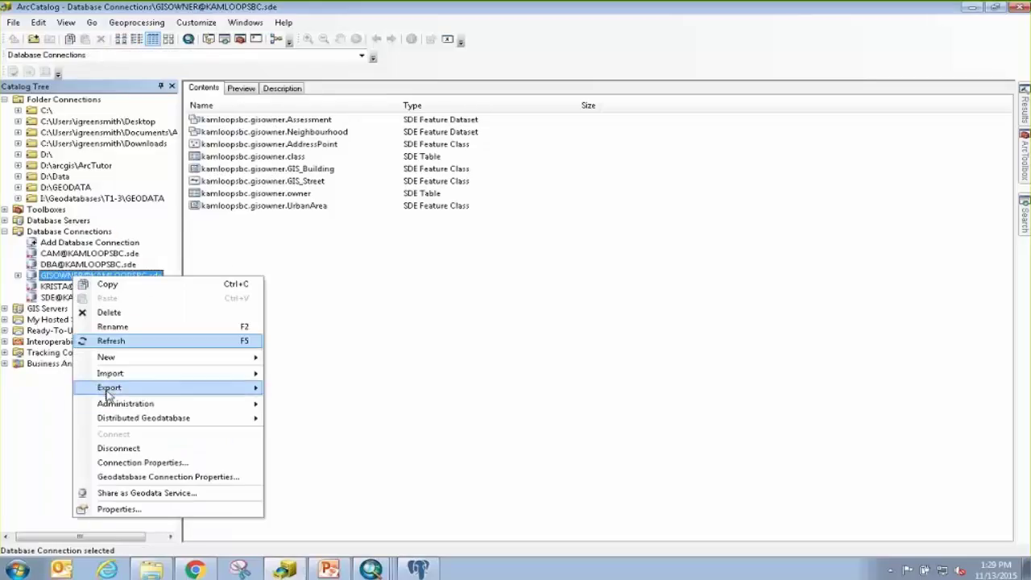
left_click(117, 446)
right_click(81, 286)
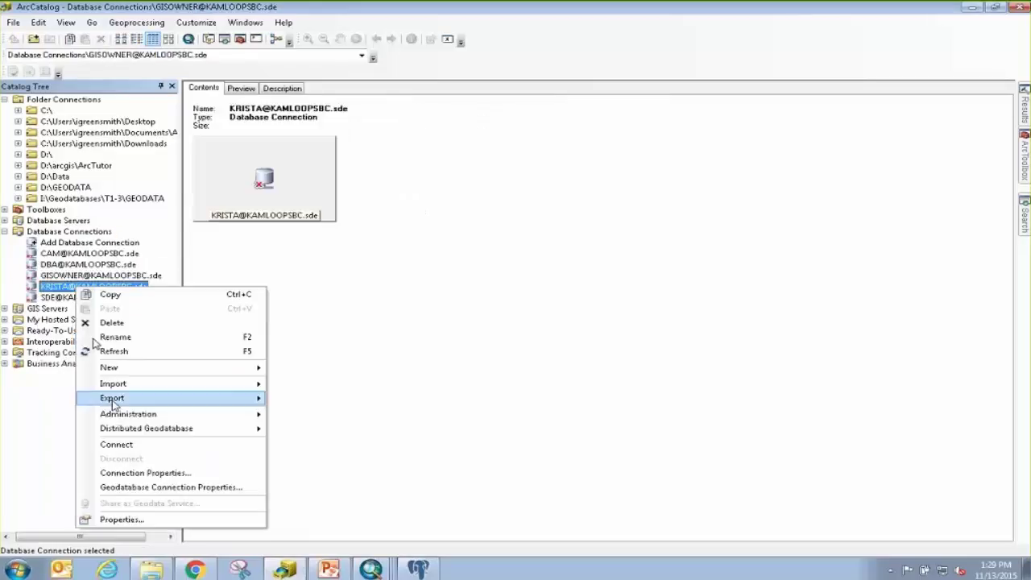
left_click(117, 446)
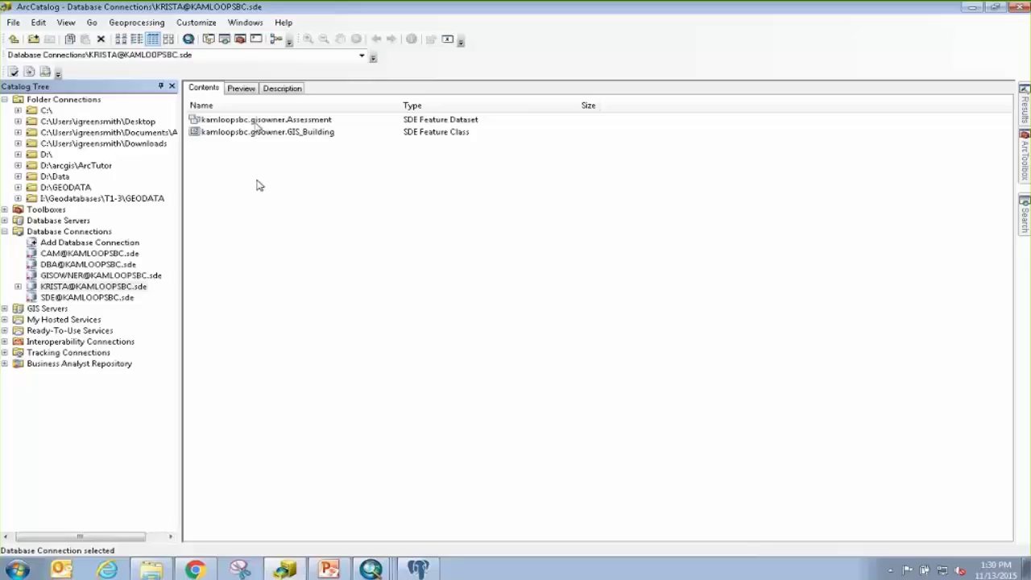
Open the Assessment feature dataset and browse the GIS_Building feature class.
left_click(264, 121)
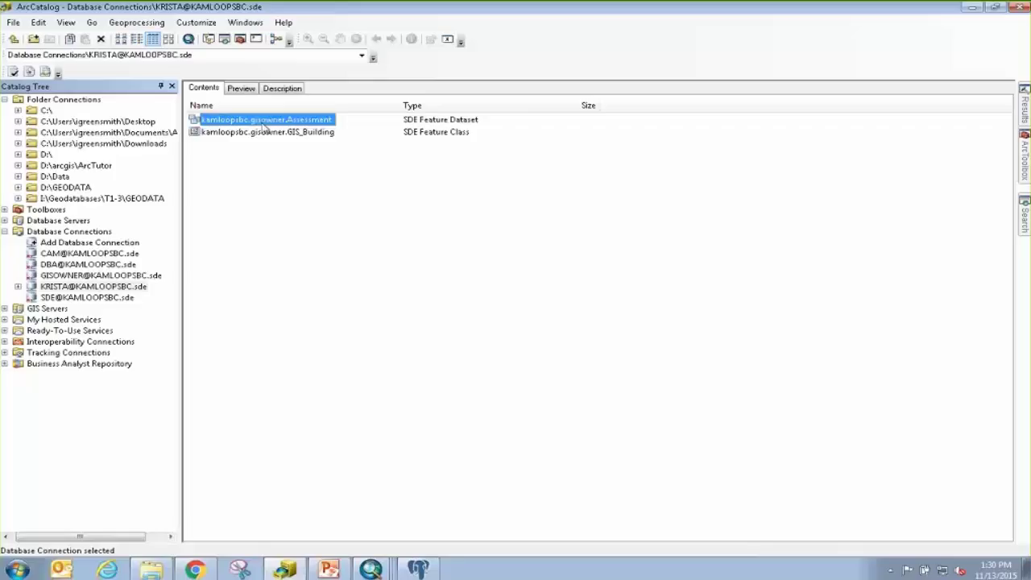
double_click(265, 121)
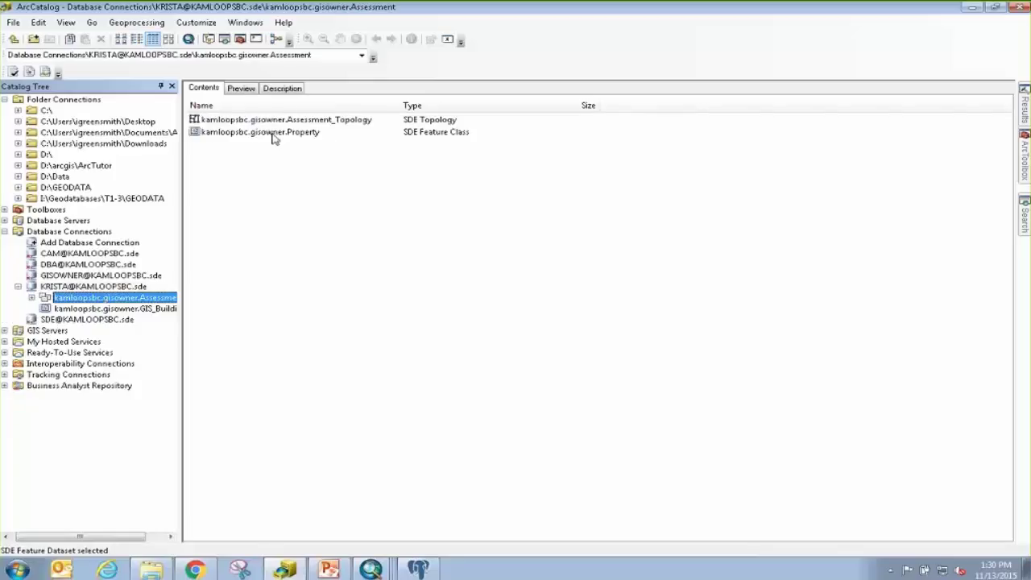
left_click_drag(81, 311, 78, 310)
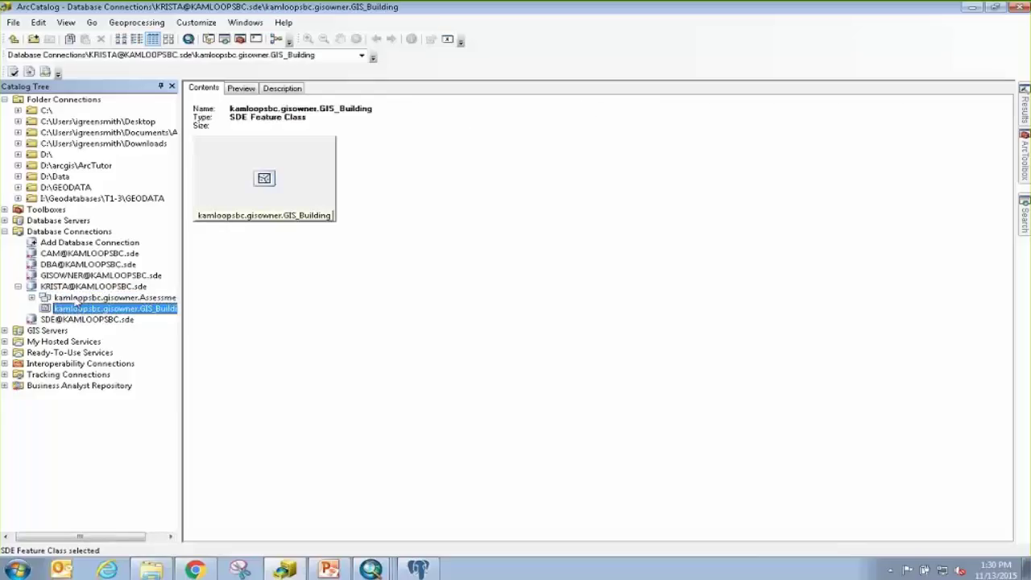
left_click(76, 288)
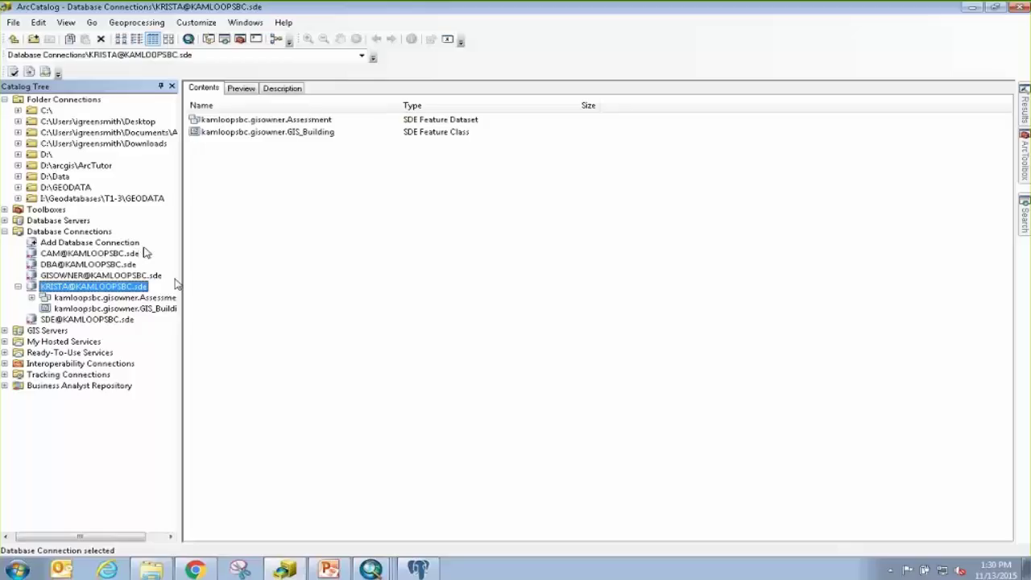
mouse_move(424, 571)
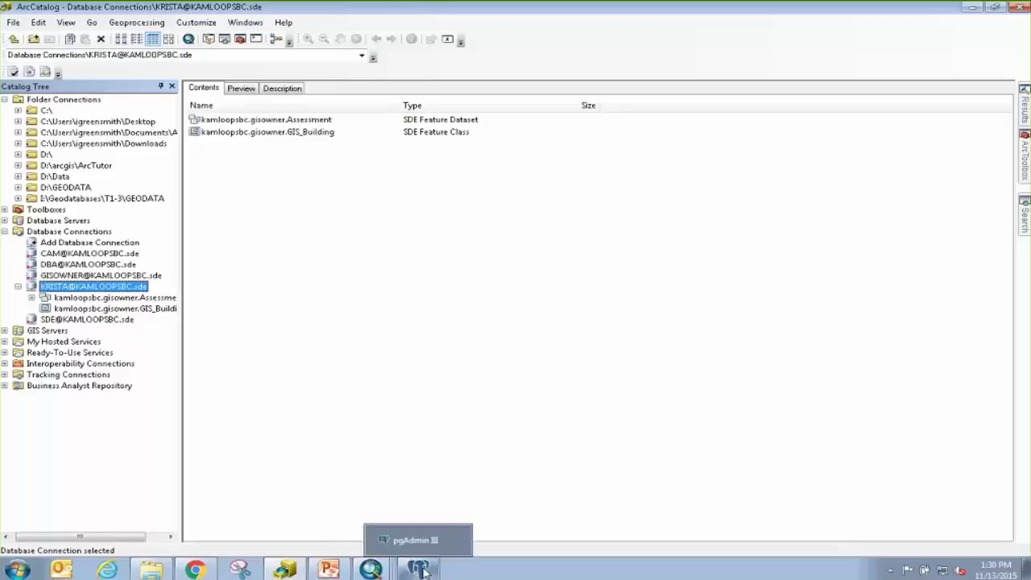
In pgAdmin III, connect to PostgreSQL 9.3 (localhost:5432) with the postgres password.
left_click(423, 569)
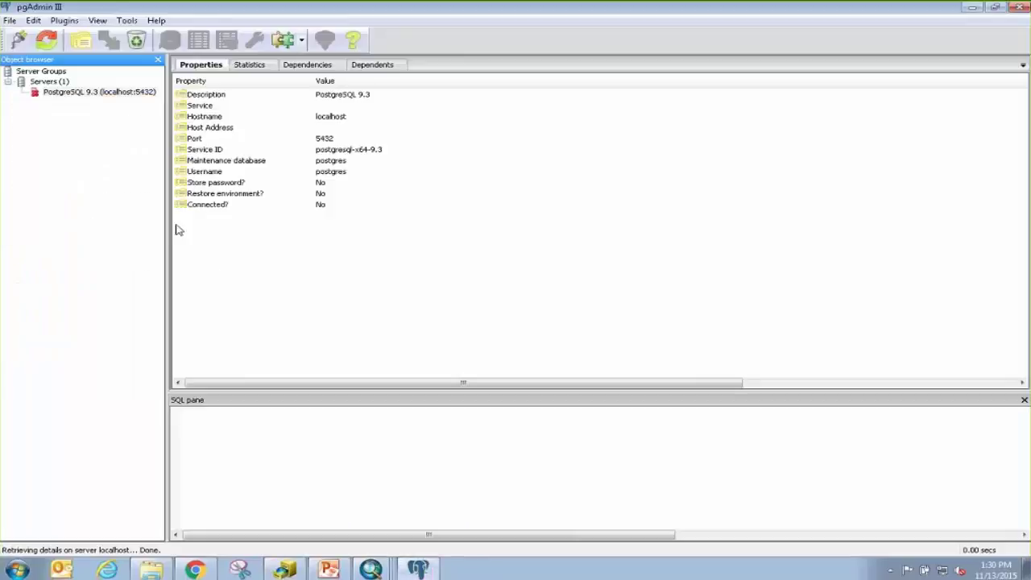
double_click(38, 96)
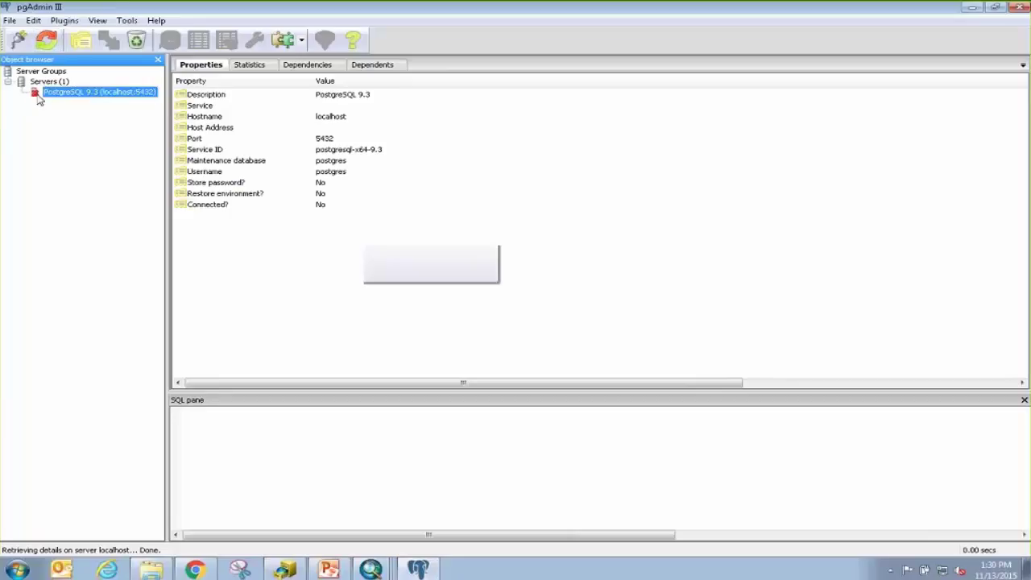
key("Caps_Lock")
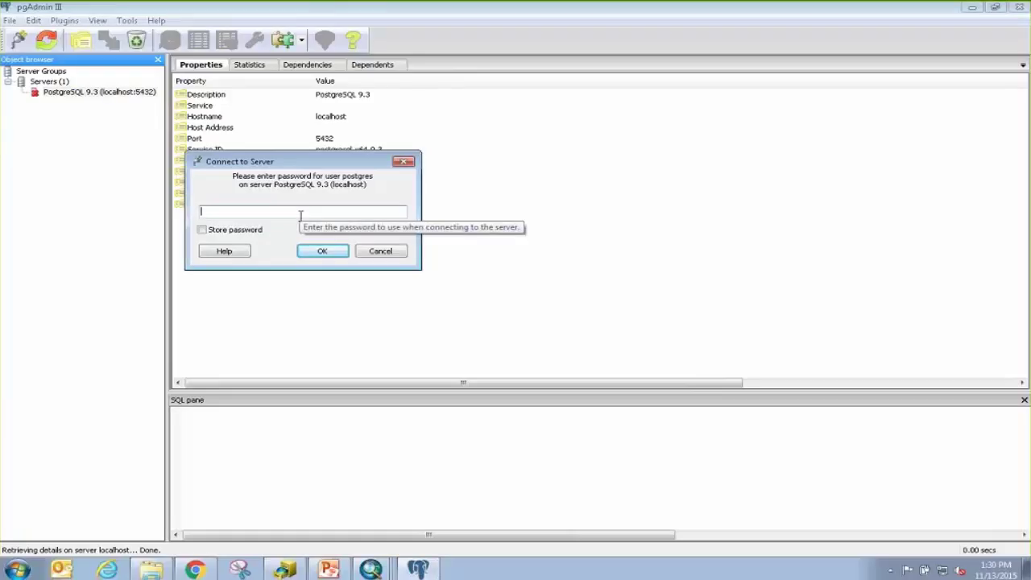
key("Return")
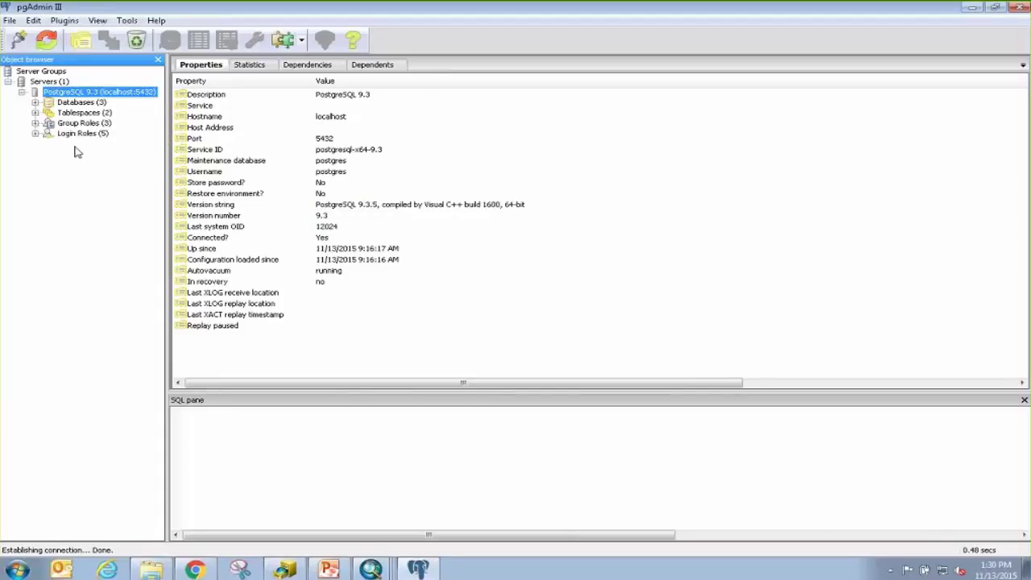
Open the kamloopsbc database and expand its Catalogs, Extensions and Schemas, then collapse Schemas.
left_click(36, 103)
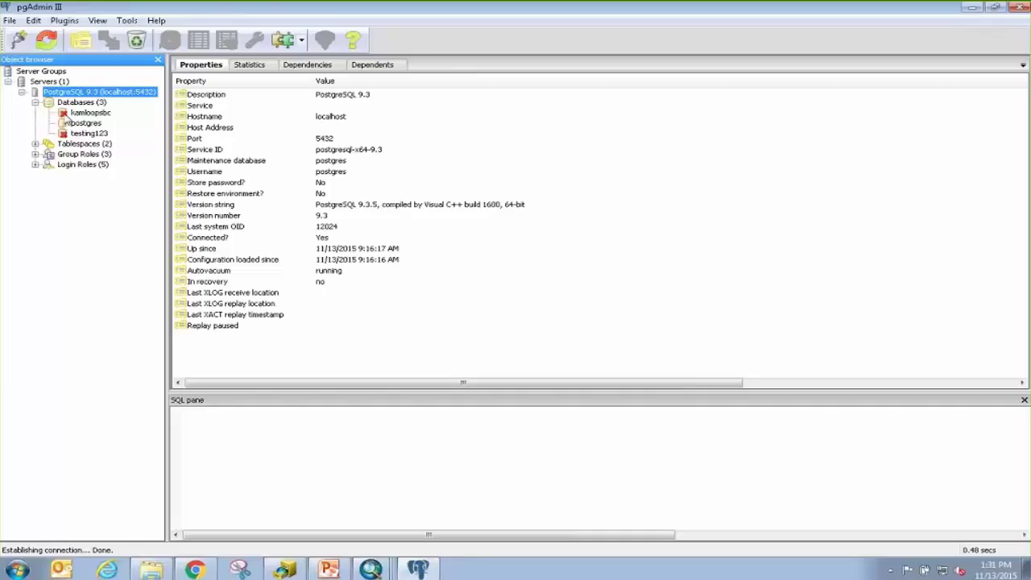
left_click(66, 118)
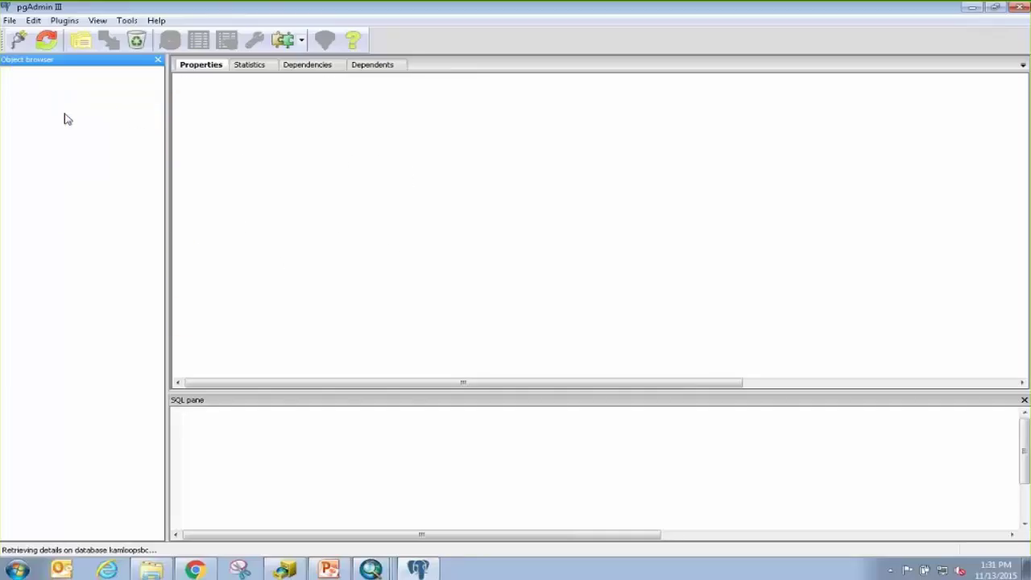
left_click(62, 123)
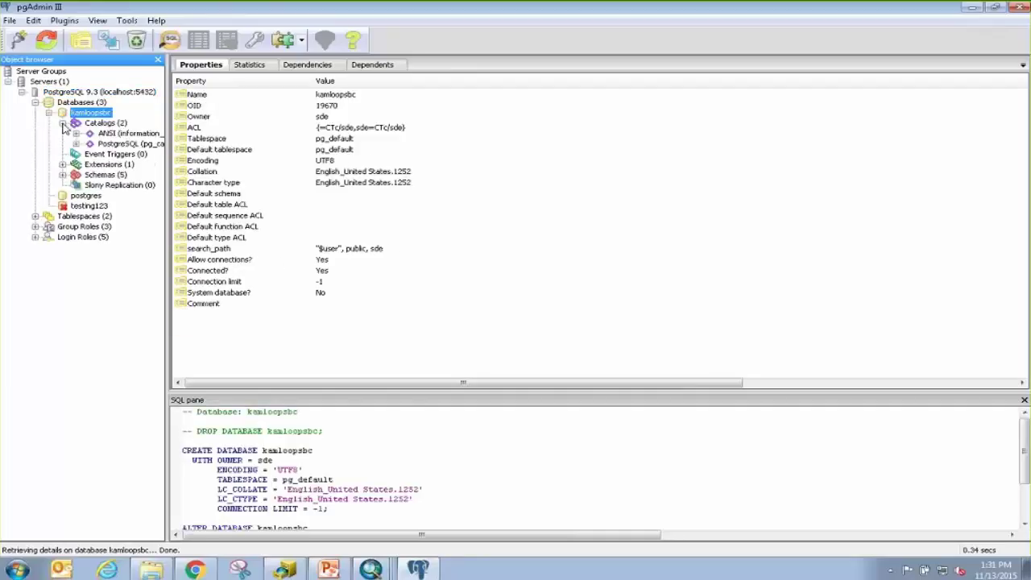
left_click(62, 165)
left_click(63, 186)
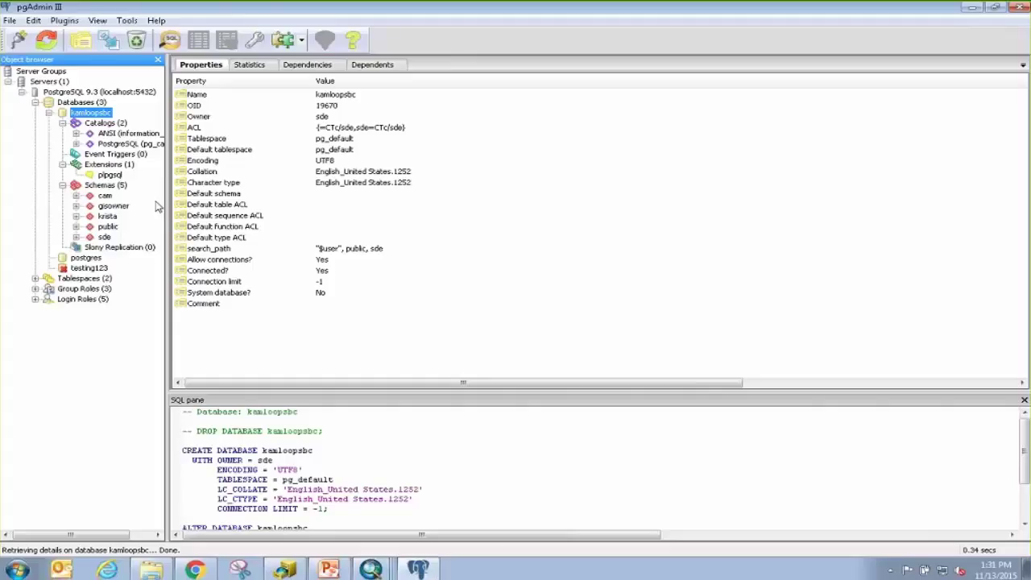
left_click(62, 186)
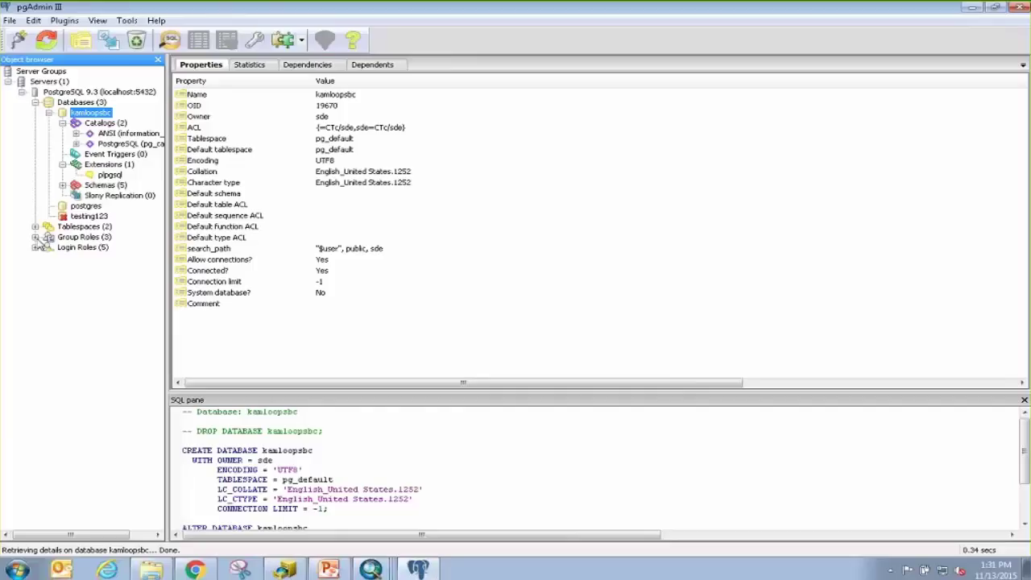
Inspect the new user's login role and the planning group role, then close pgAdmin III.
left_click(35, 238)
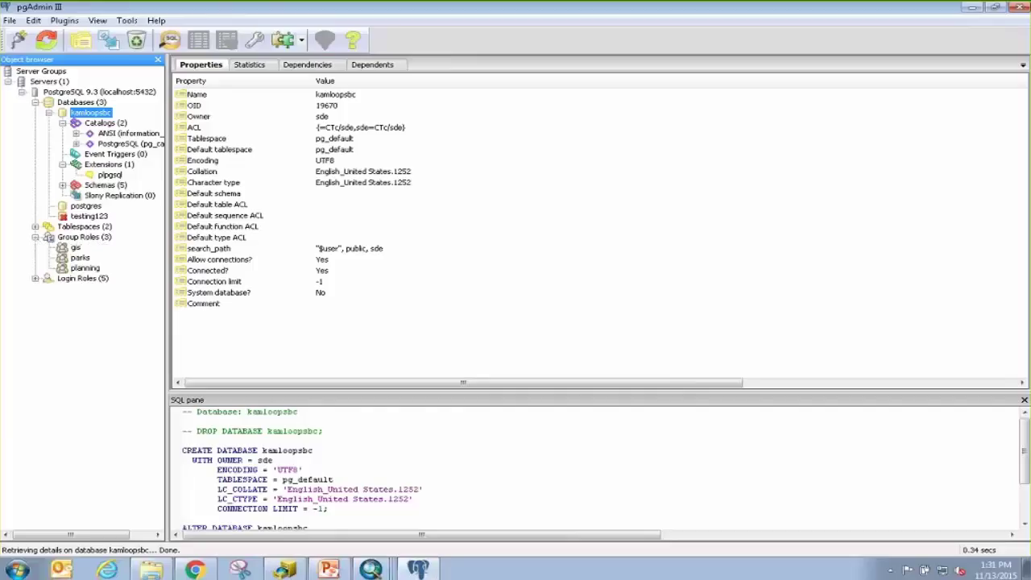
left_click(36, 278)
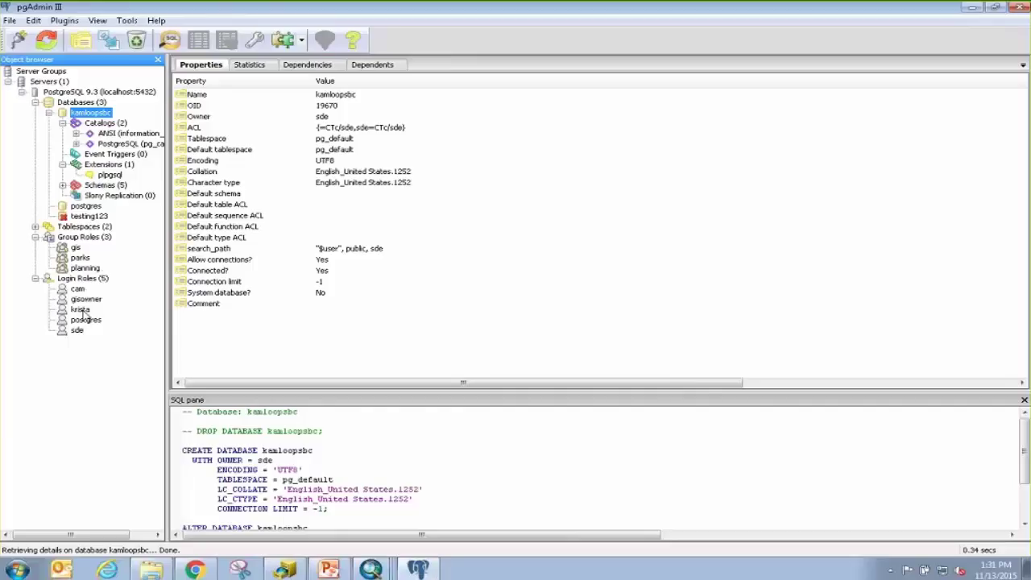
left_click(82, 310)
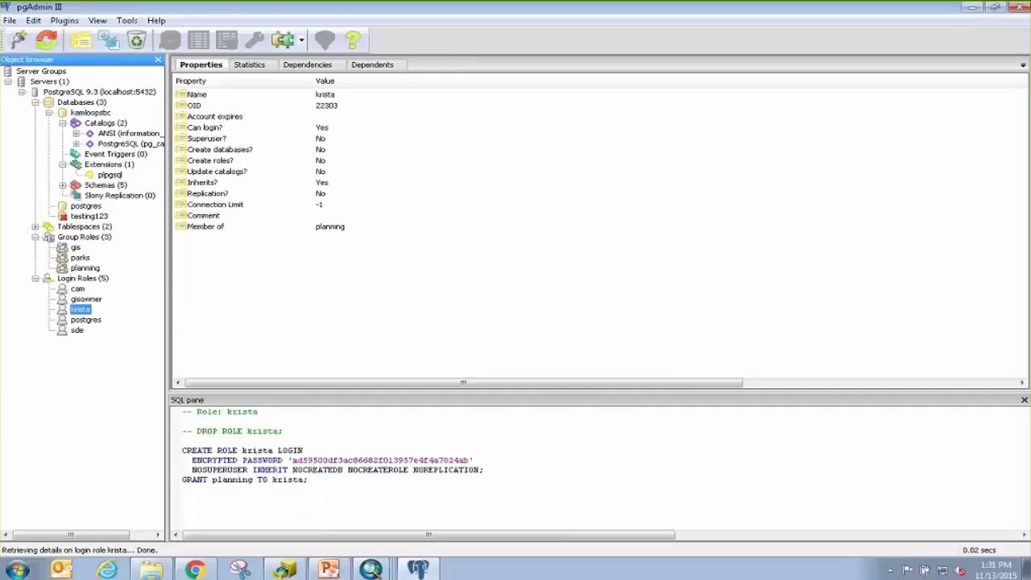
left_click(84, 269)
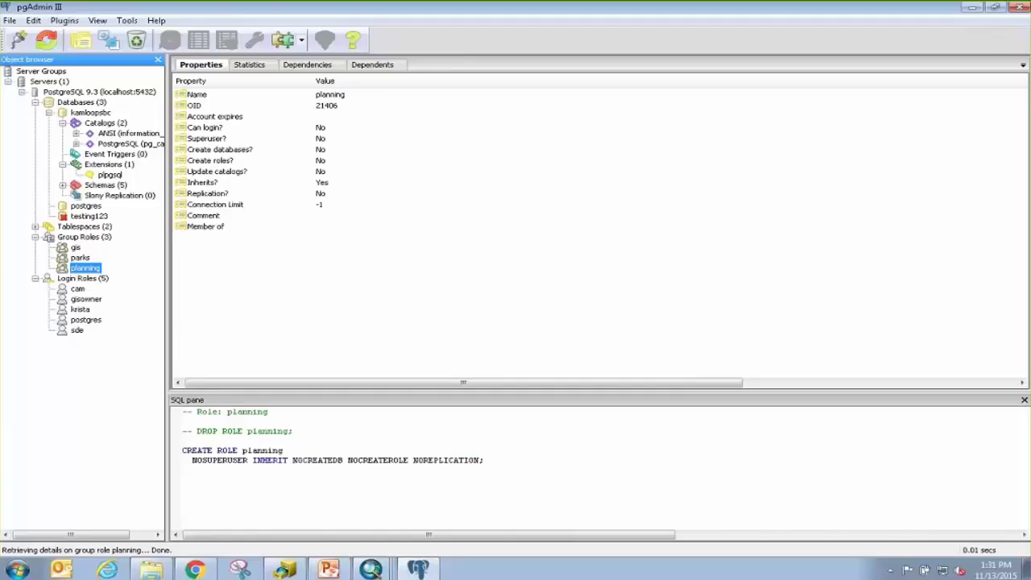
left_click(1019, 8)
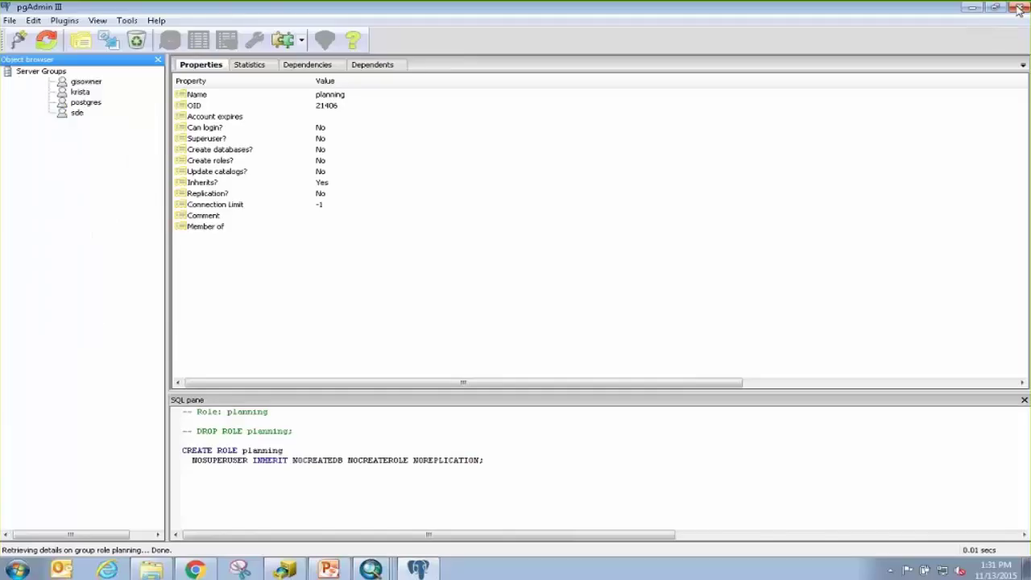
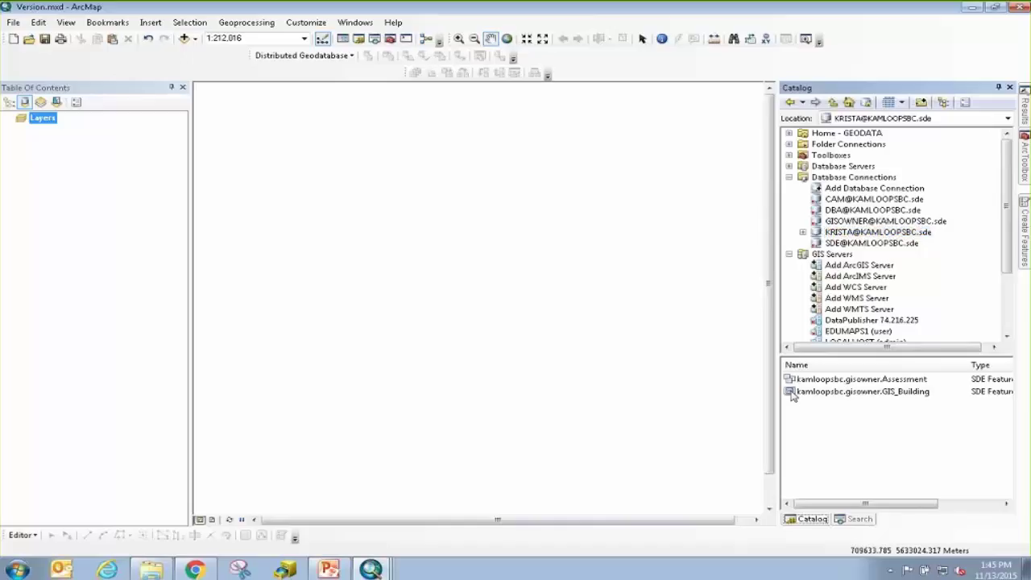
right_click(792, 392)
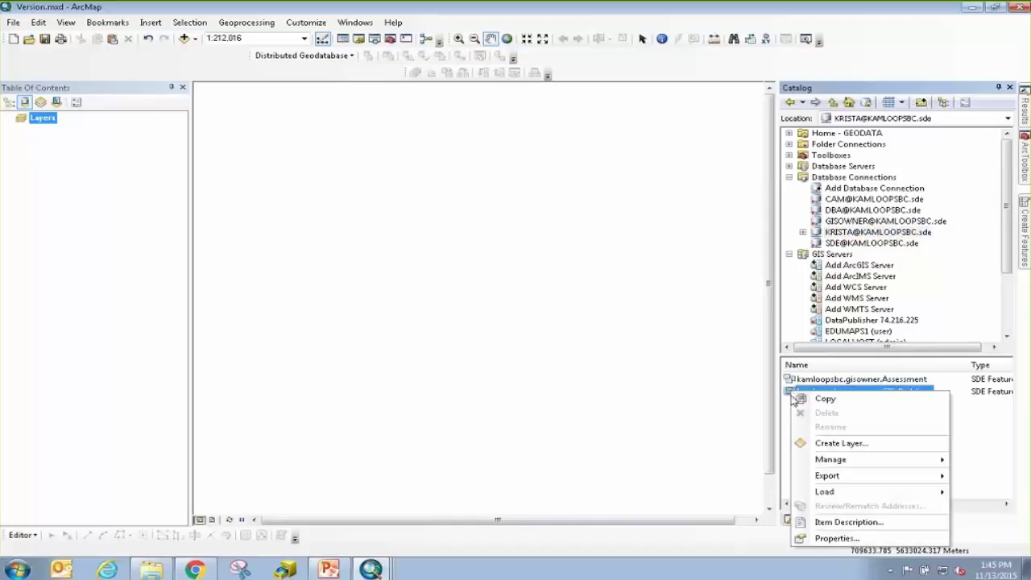
mouse_move(803, 466)
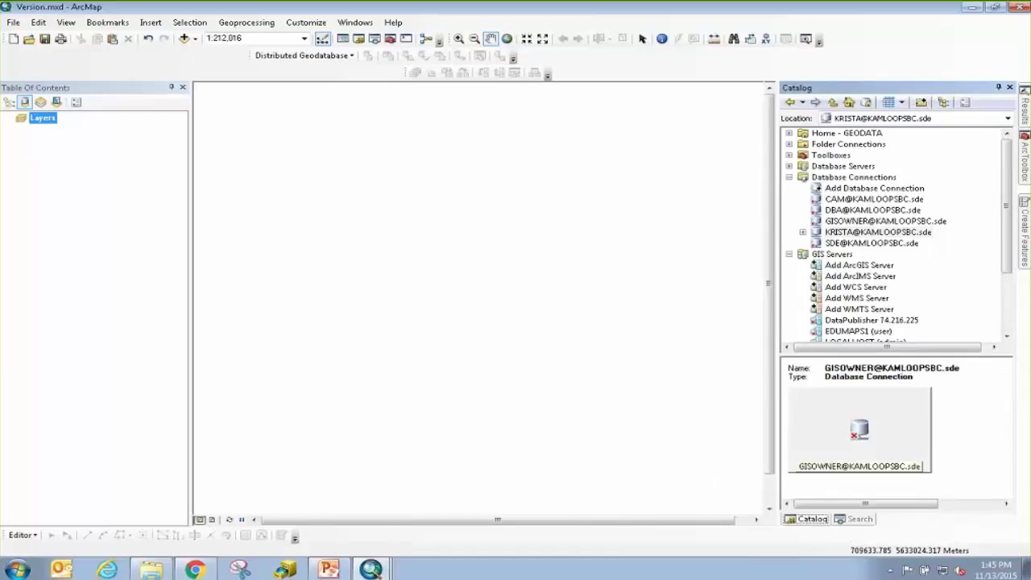
left_click(842, 232)
right_click(841, 232)
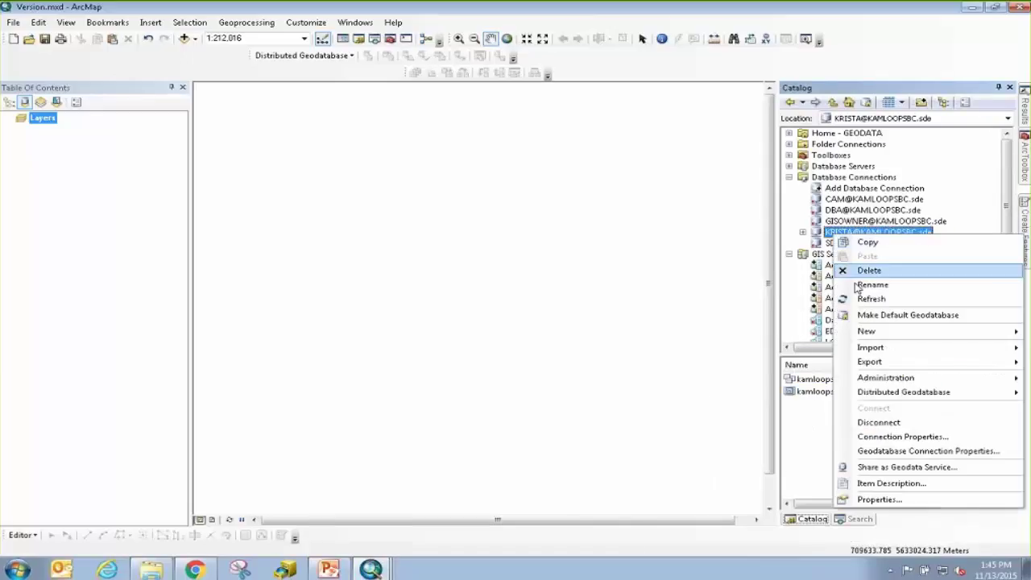
left_click(886, 422)
left_click(854, 176)
right_click(845, 221)
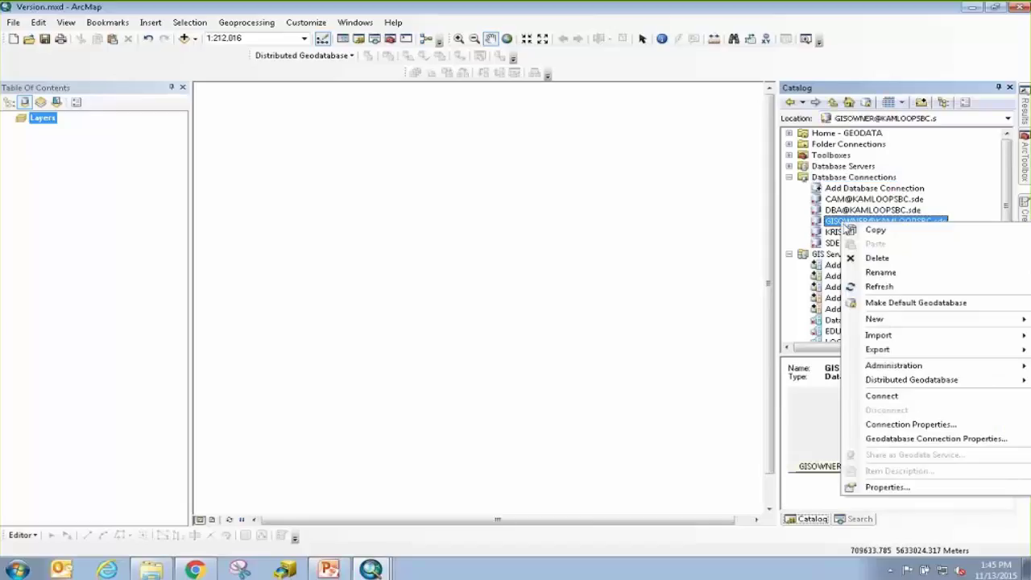
left_click(881, 395)
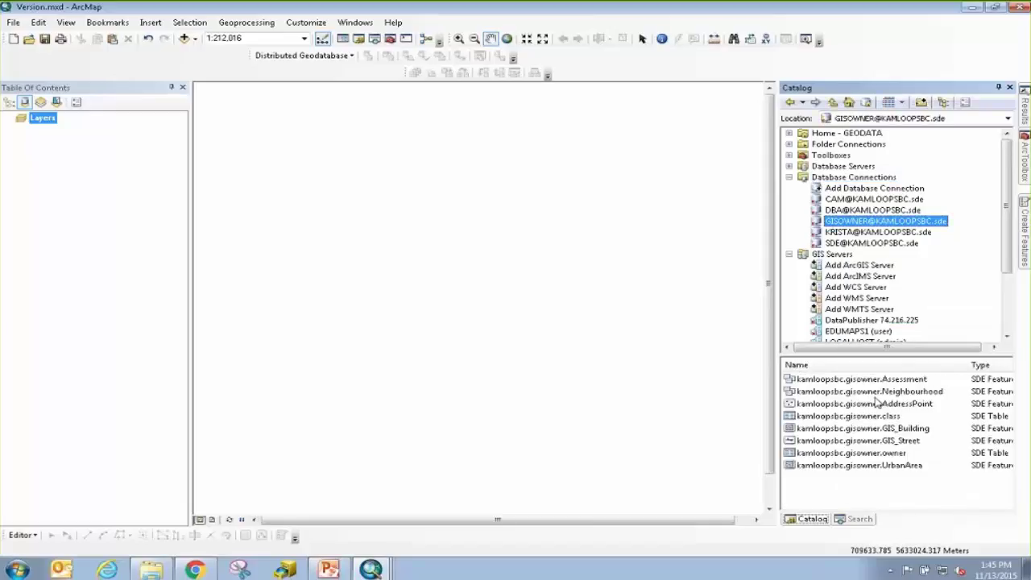
Look at Assessment's Manage options, then show GIS_Building's Manage submenu, already registered as versioned.
right_click(791, 379)
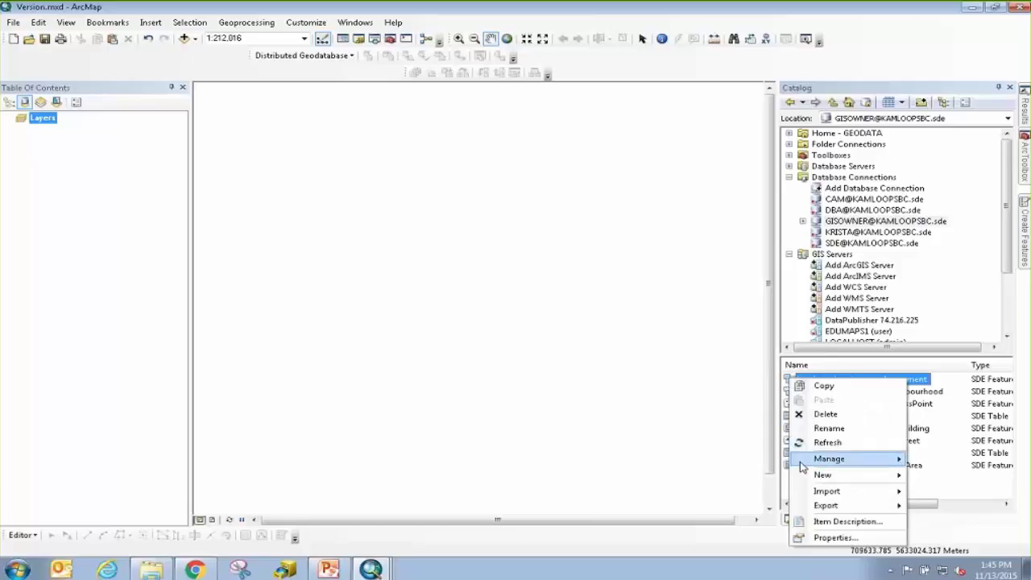
mouse_move(803, 467)
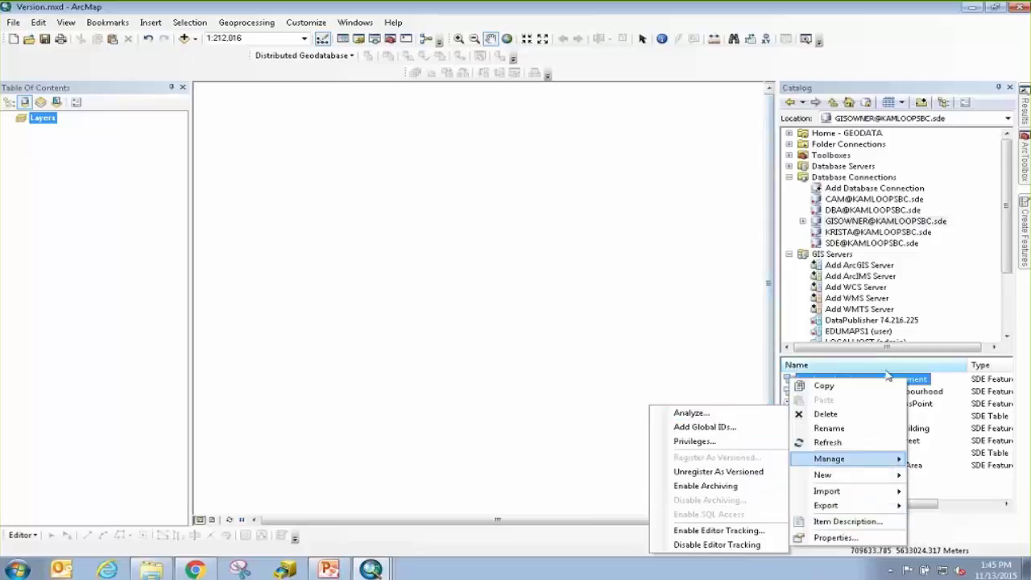
left_click(956, 487)
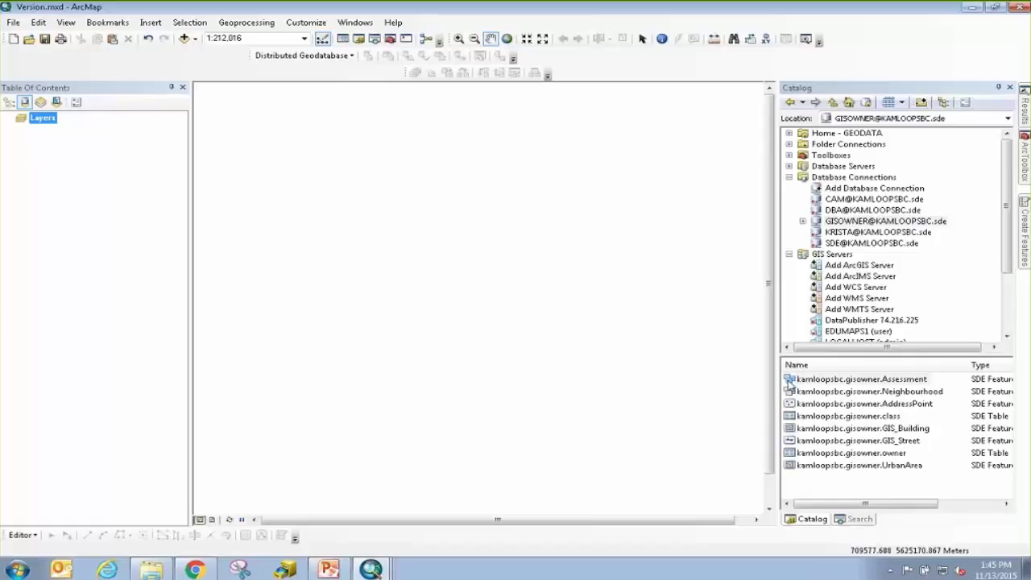
right_click(793, 429)
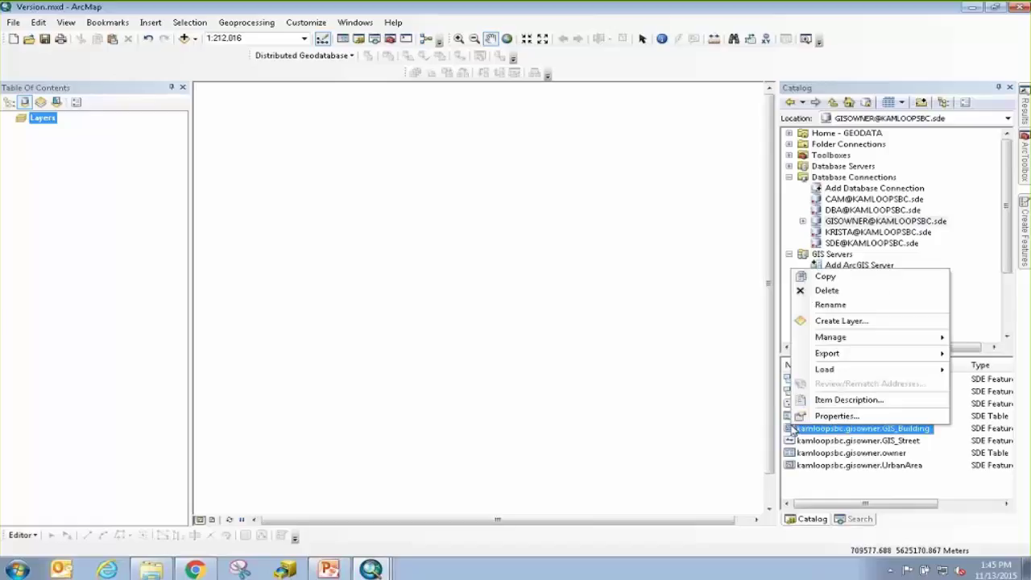
mouse_move(818, 347)
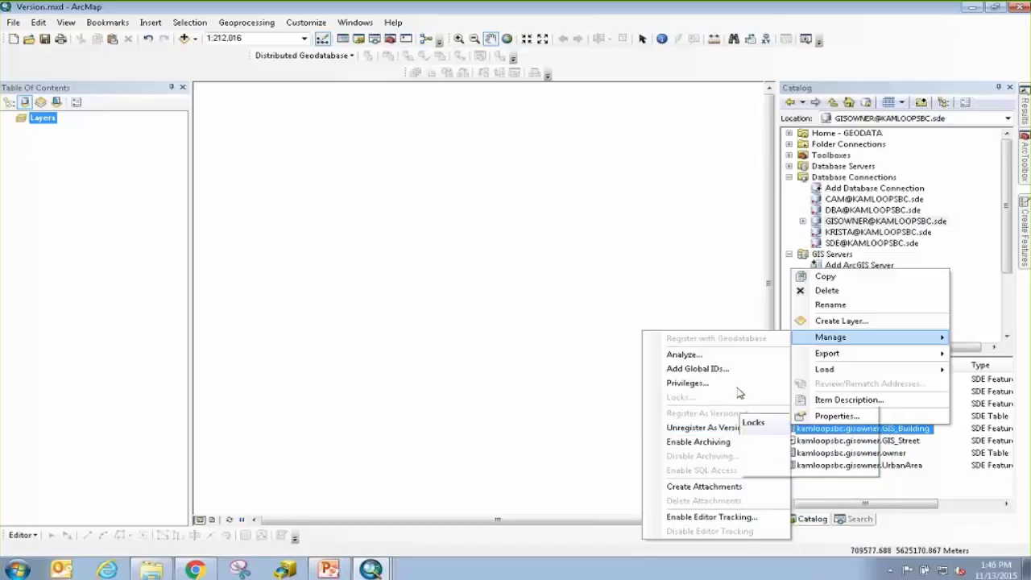
Open GIS_Building's Privileges, where the gis and planning roles have Select, Insert, Update and Delete.
left_click(739, 391)
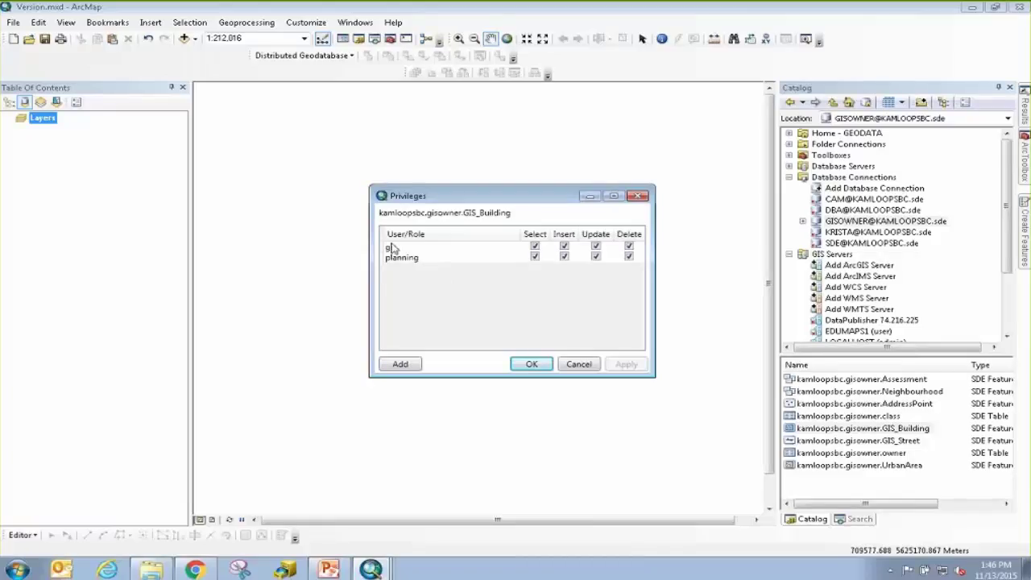
Close the privileges, disconnect GISOWNER and browse the user's own database connection.
left_click(579, 364)
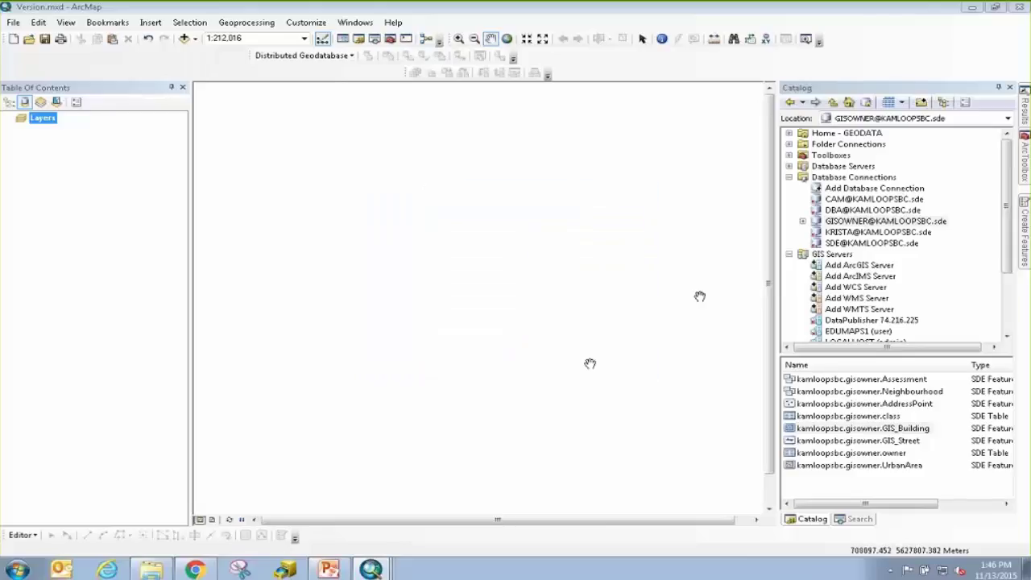
right_click(824, 223)
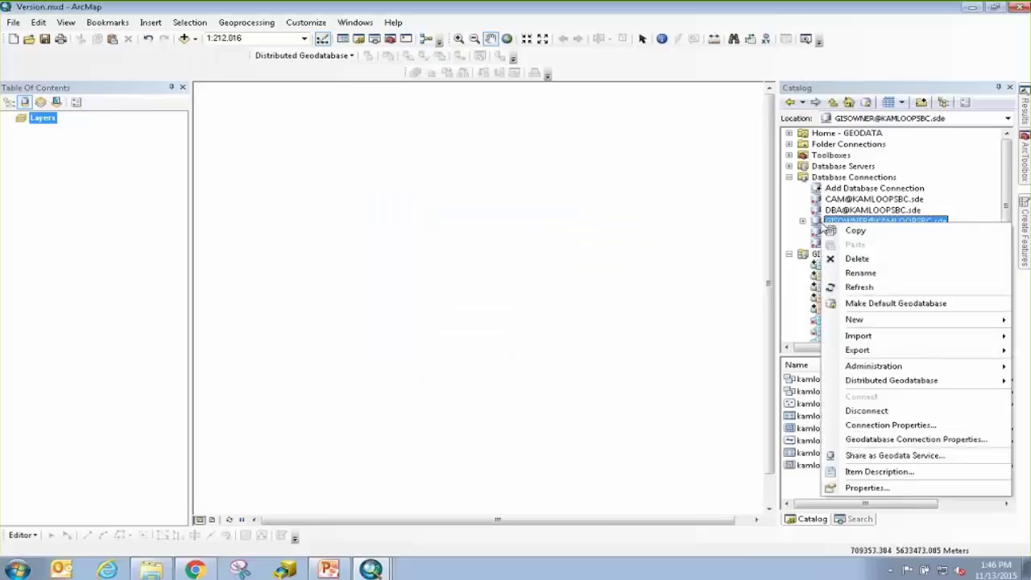
left_click(865, 411)
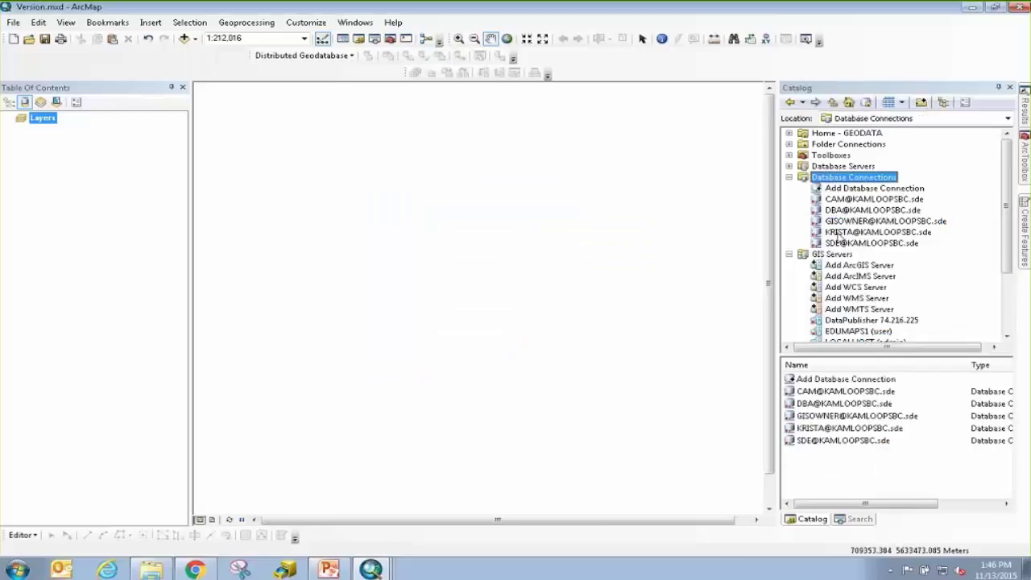
left_click(834, 233)
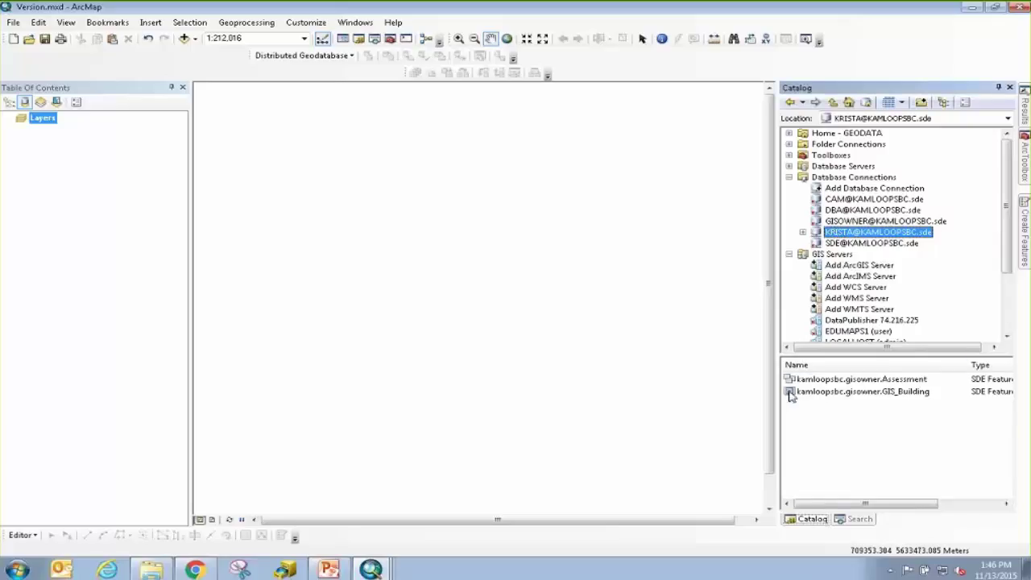
Add GIS_Building and Assessment's Property to the map, drawing Property beneath the buildings.
left_click_drag(791, 395, 664, 397)
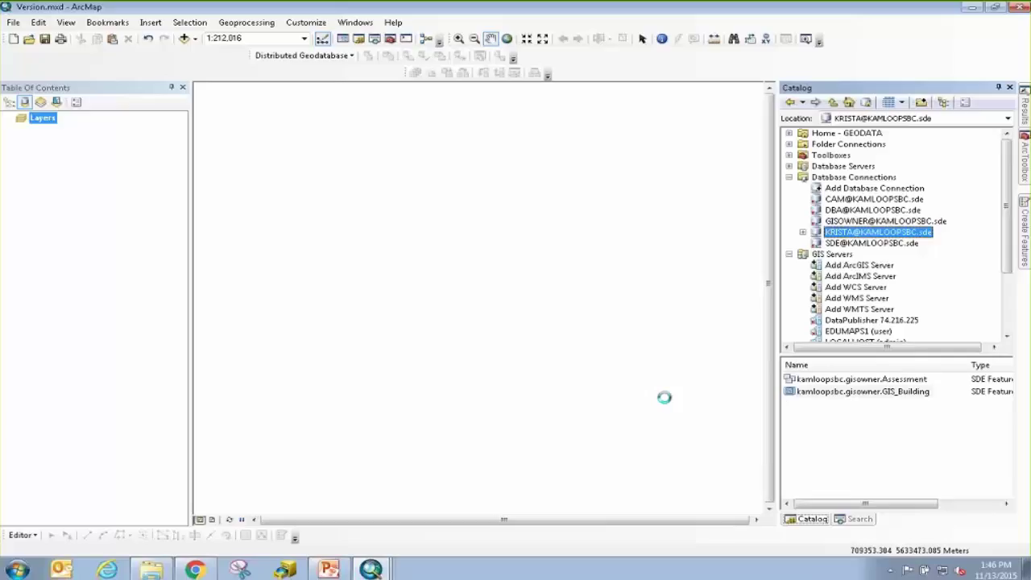
double_click(793, 381)
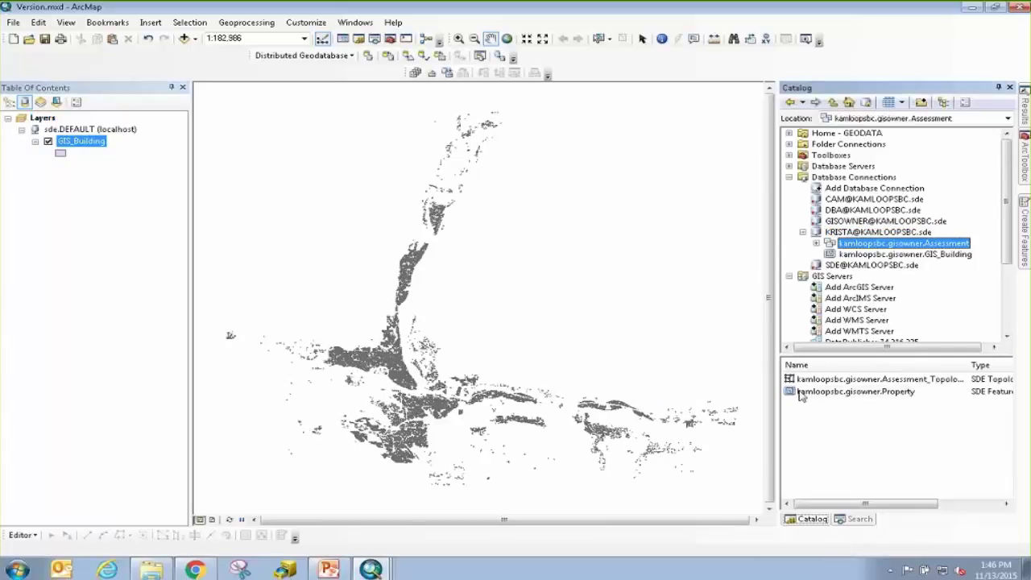
left_click_drag(792, 392, 668, 400)
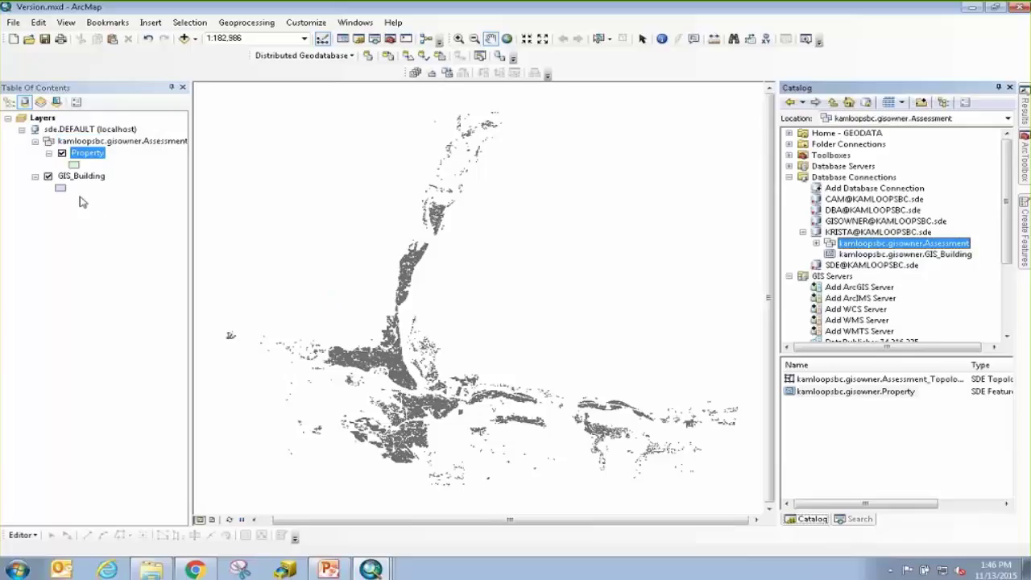
left_click(9, 101)
left_click_drag(58, 130, 50, 156)
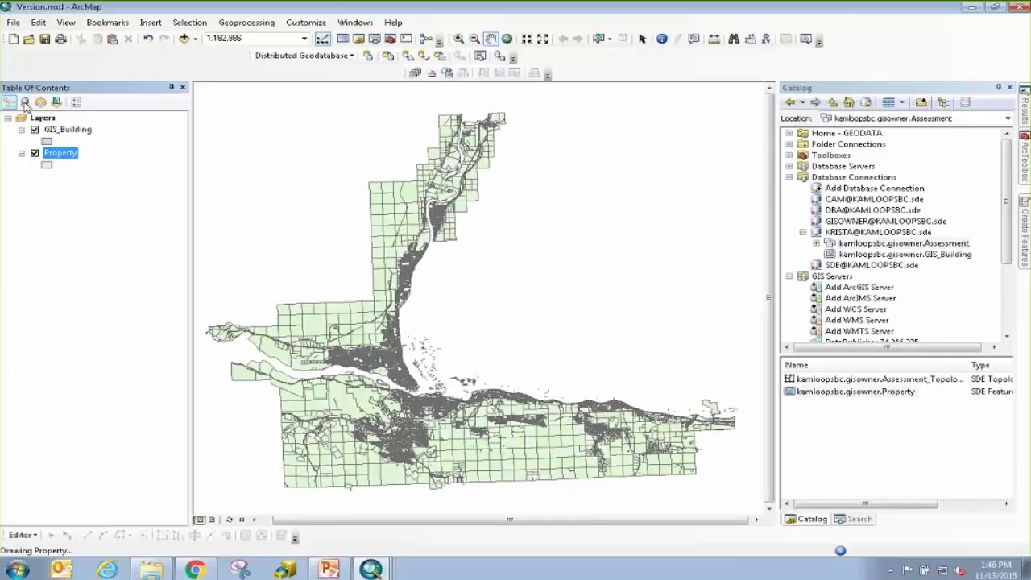
Group the table of contents by source and select the sde.DEFAULT (localhost) version.
left_click(25, 102)
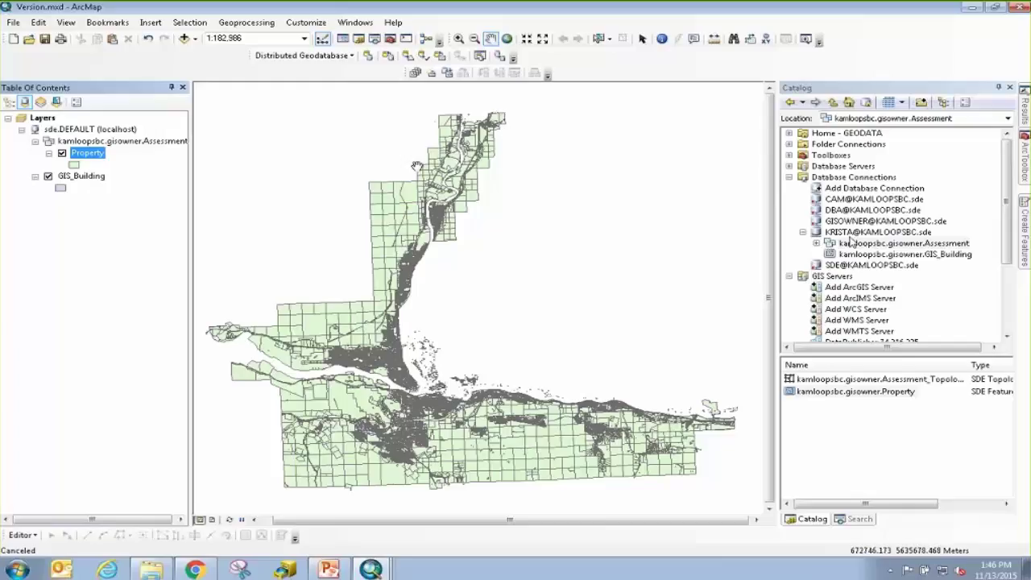
left_click(69, 130)
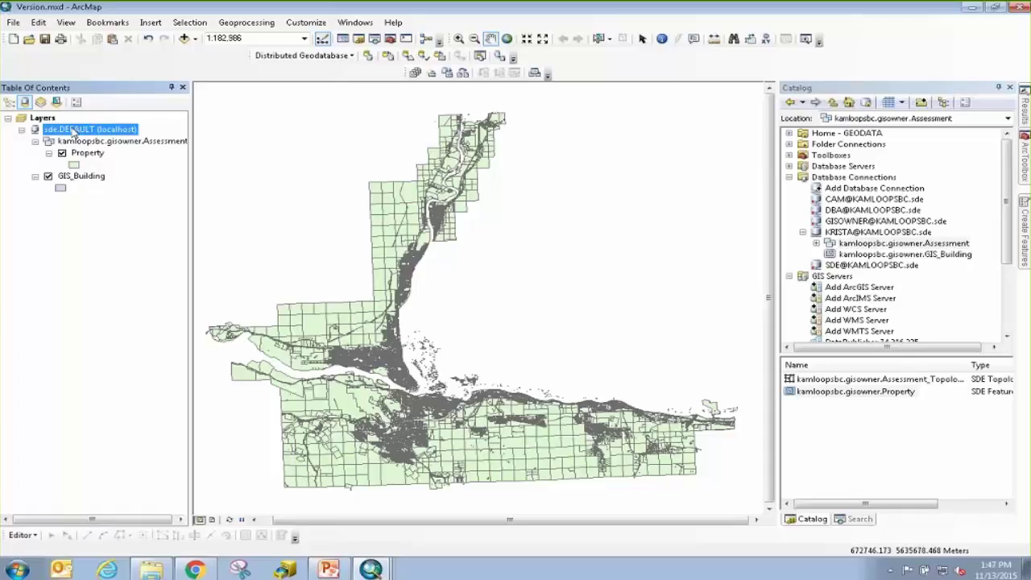
Use Change Version on sde.DEFAULT to point the layers at the Staff version.
right_click(74, 132)
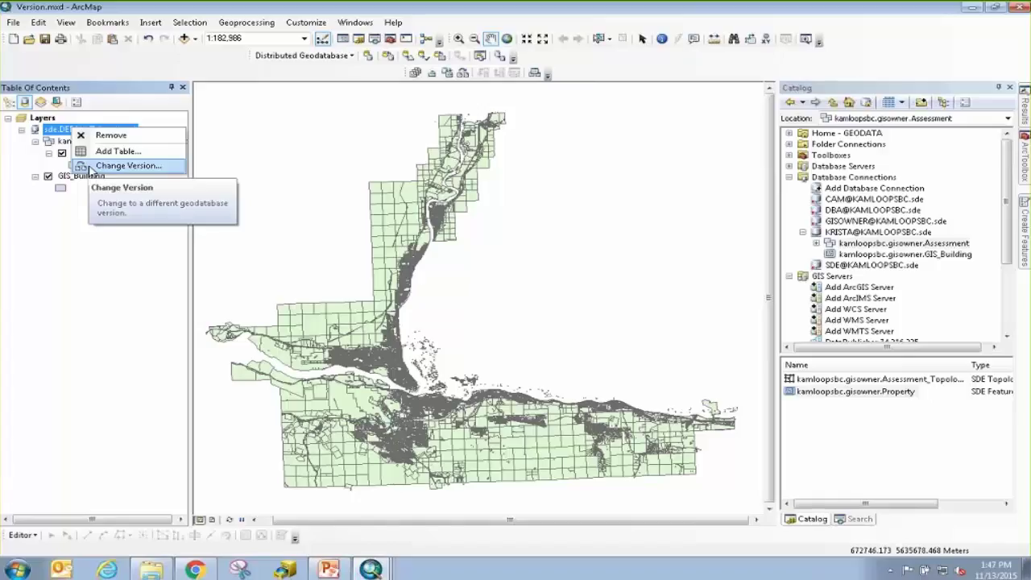
left_click(90, 166)
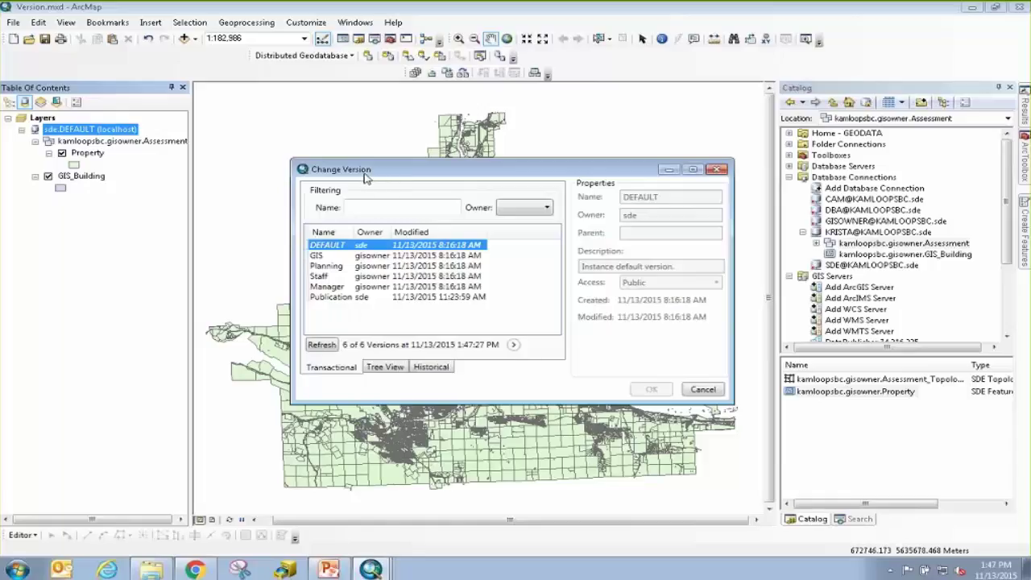
left_click_drag(387, 177, 351, 179)
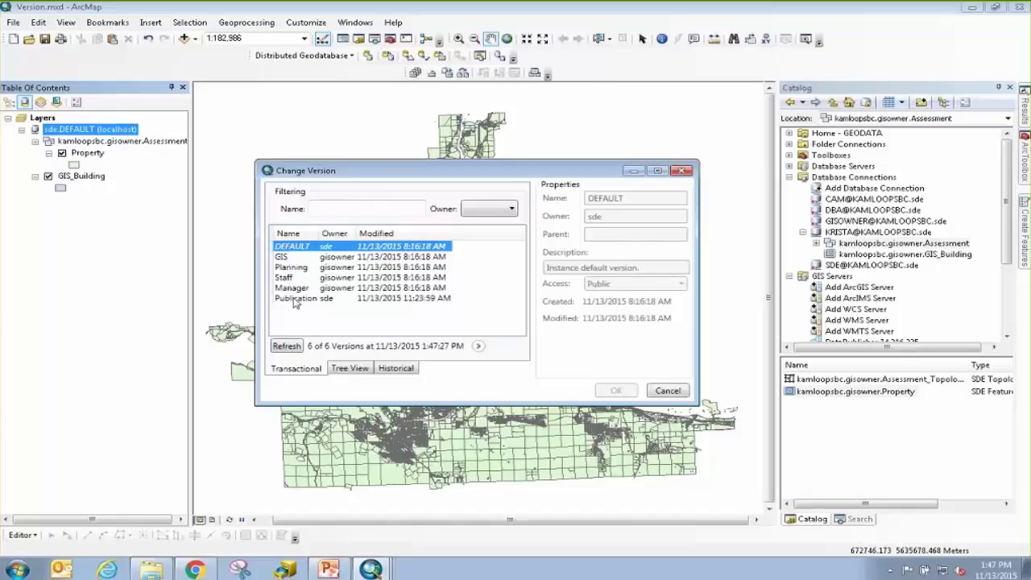
left_click(300, 298)
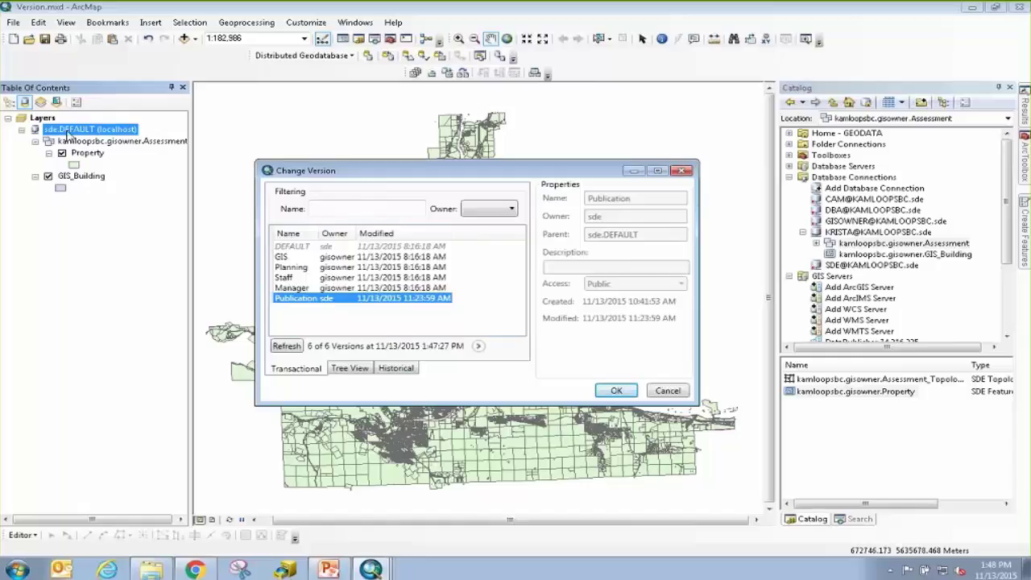
left_click(292, 278)
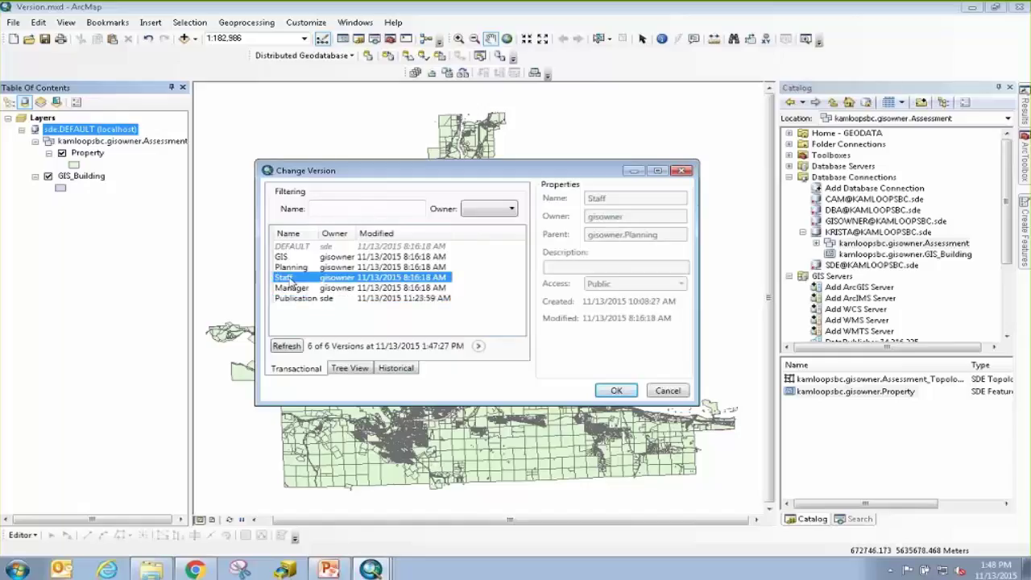
left_click(628, 391)
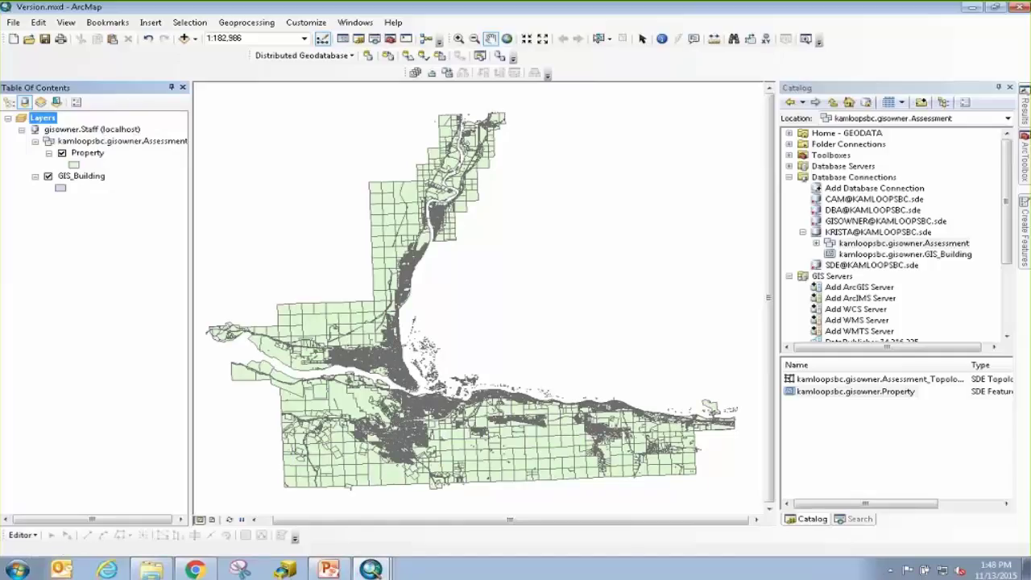
Zoom to a saved bookmark and start an editing session.
left_click(179, 24)
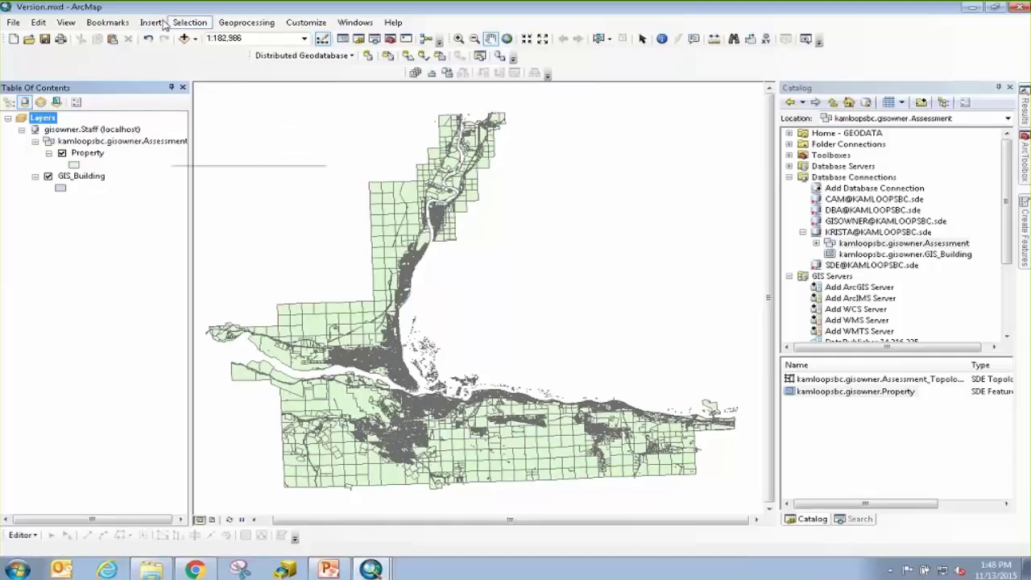
left_click(107, 22)
key("Escape")
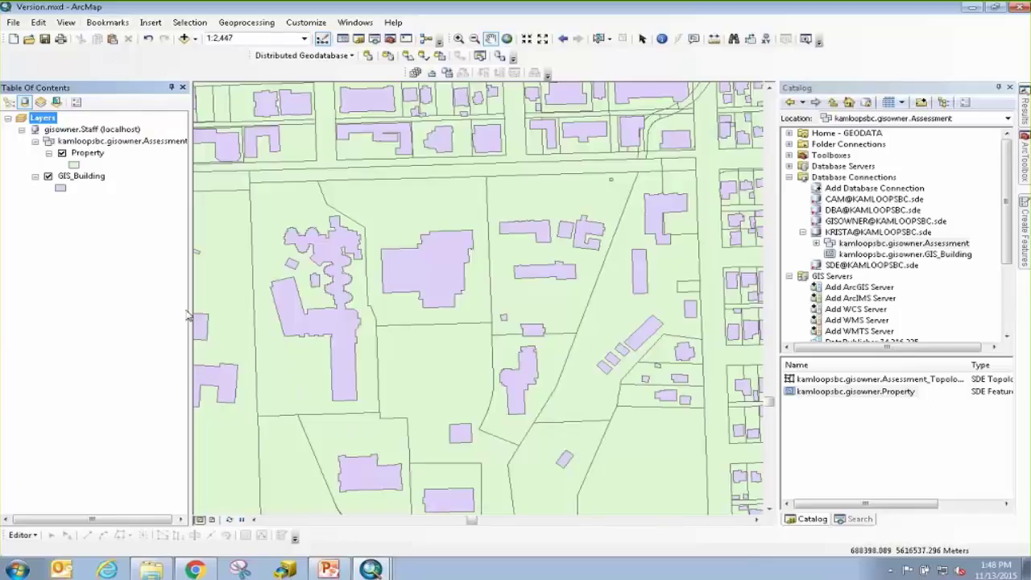
left_click(24, 535)
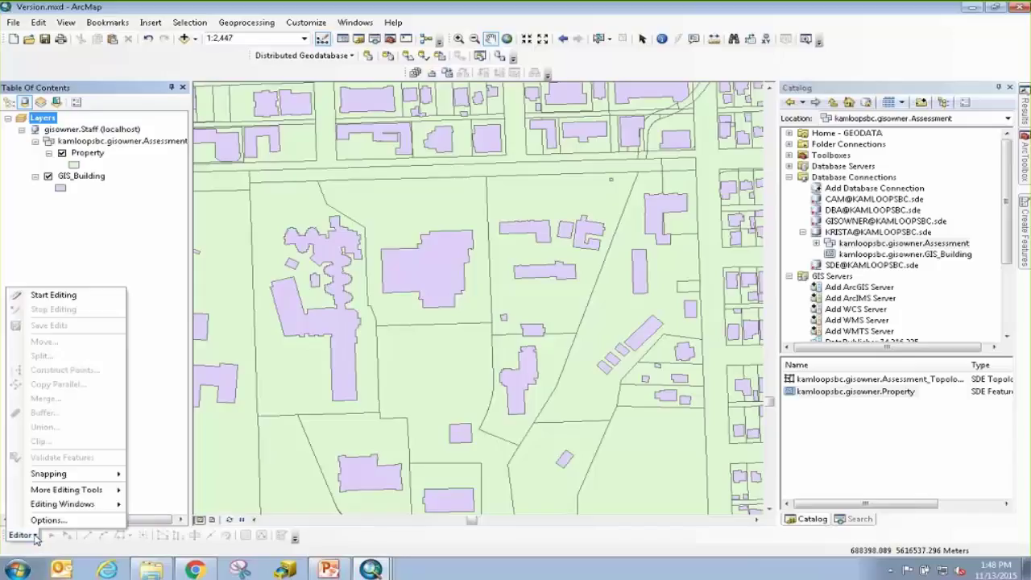
left_click(63, 295)
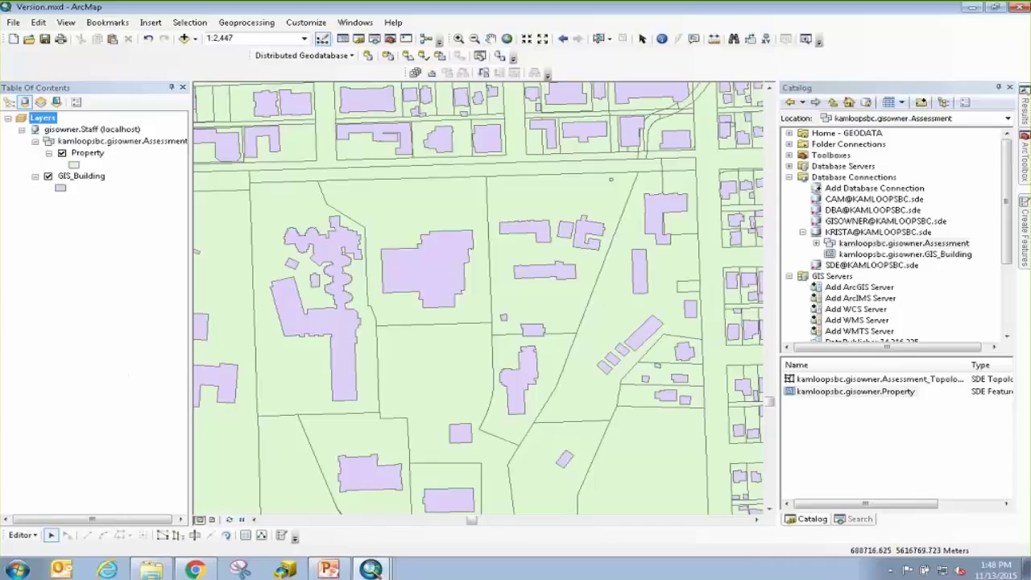
Select the parcel around the large building and its adjoining parcel.
left_click(598, 39)
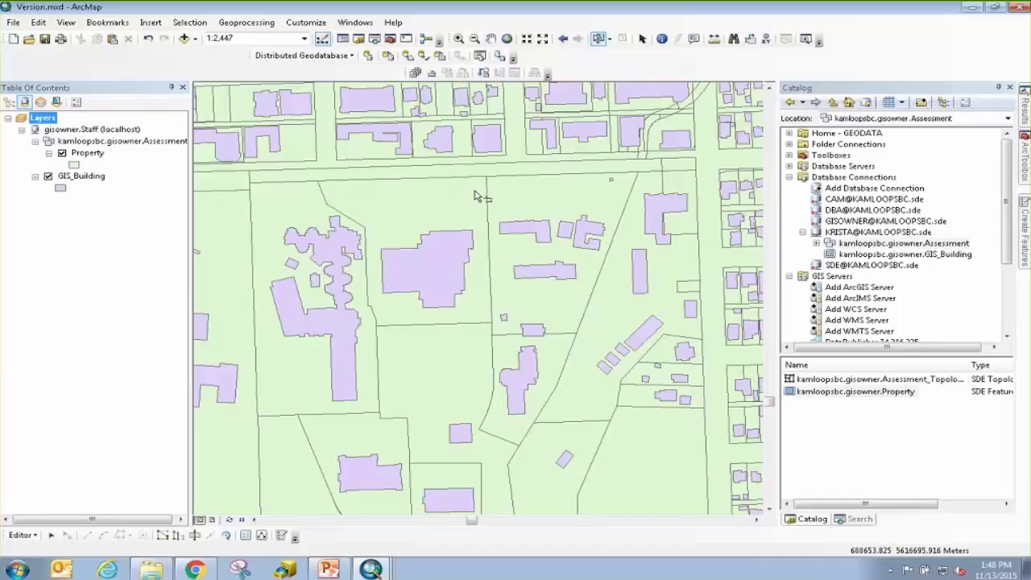
left_click(476, 196)
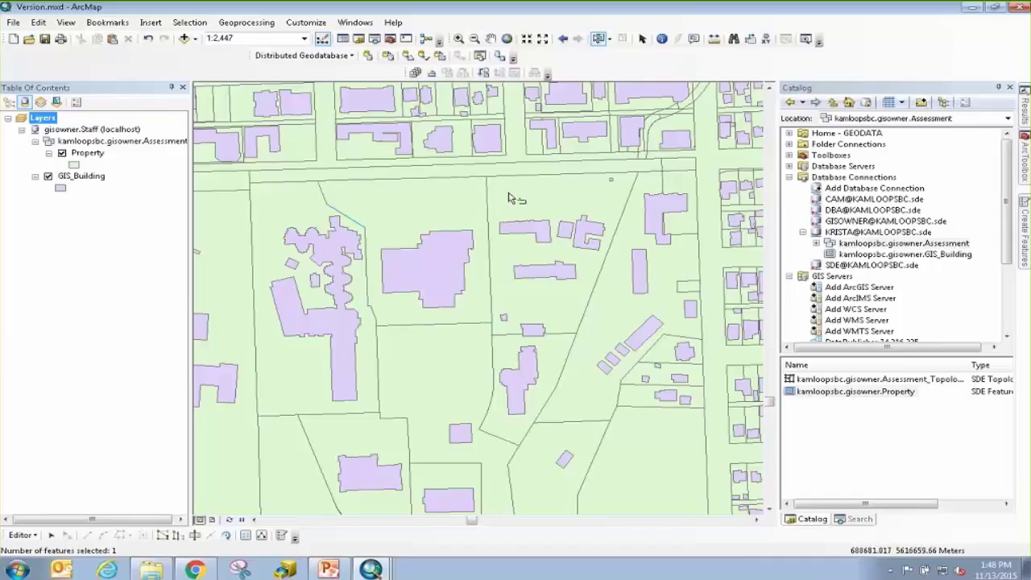
left_click(509, 199, "shift")
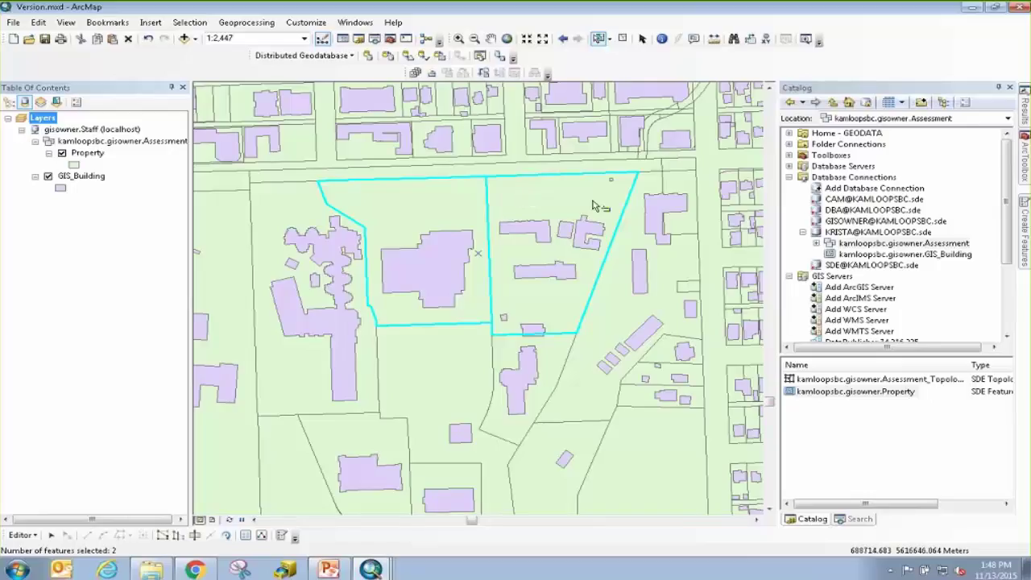
Merge the two selected parcels into P62824 and clear the selection.
left_click(22, 535)
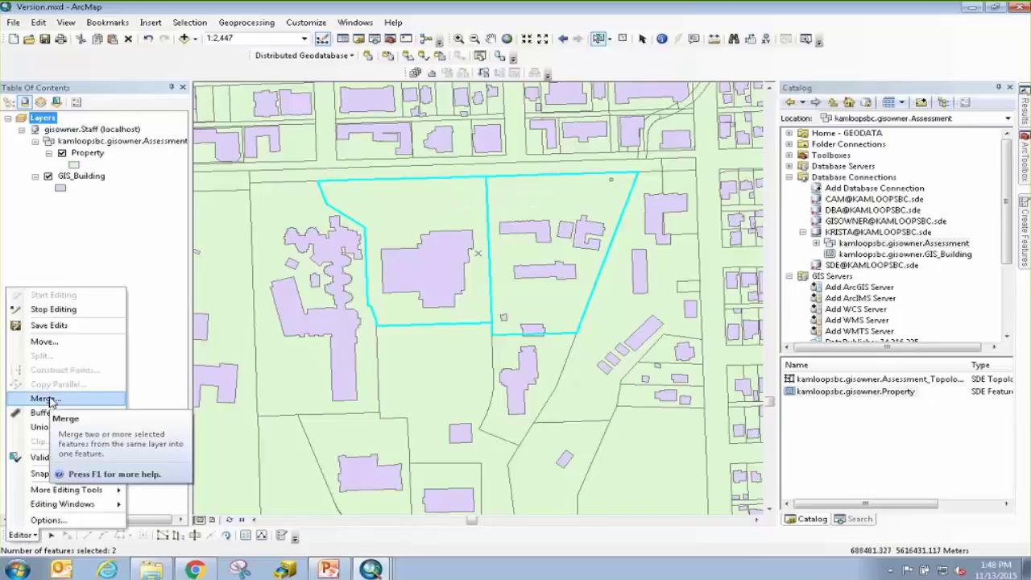
left_click(49, 399)
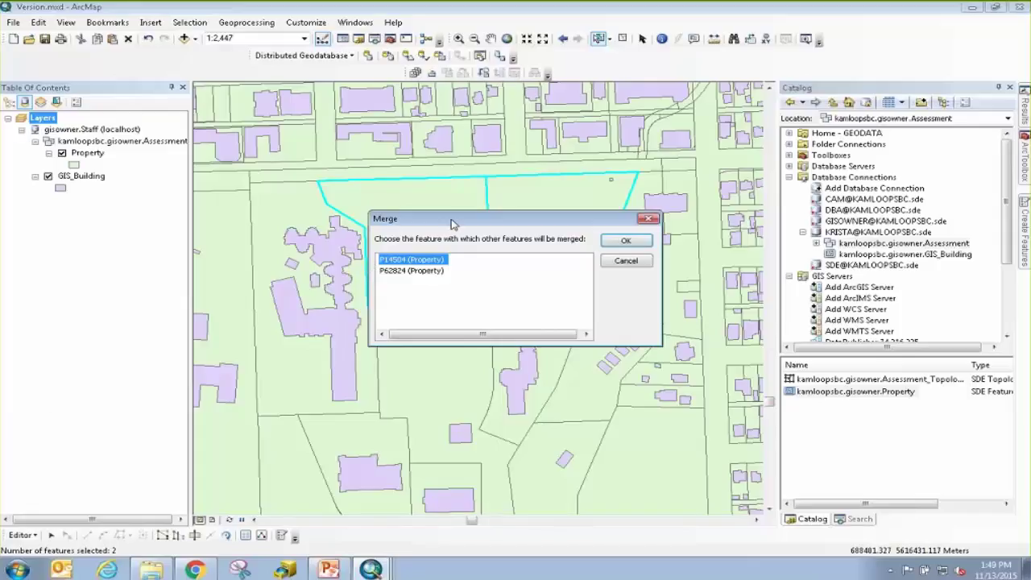
left_click_drag(455, 225, 516, 334)
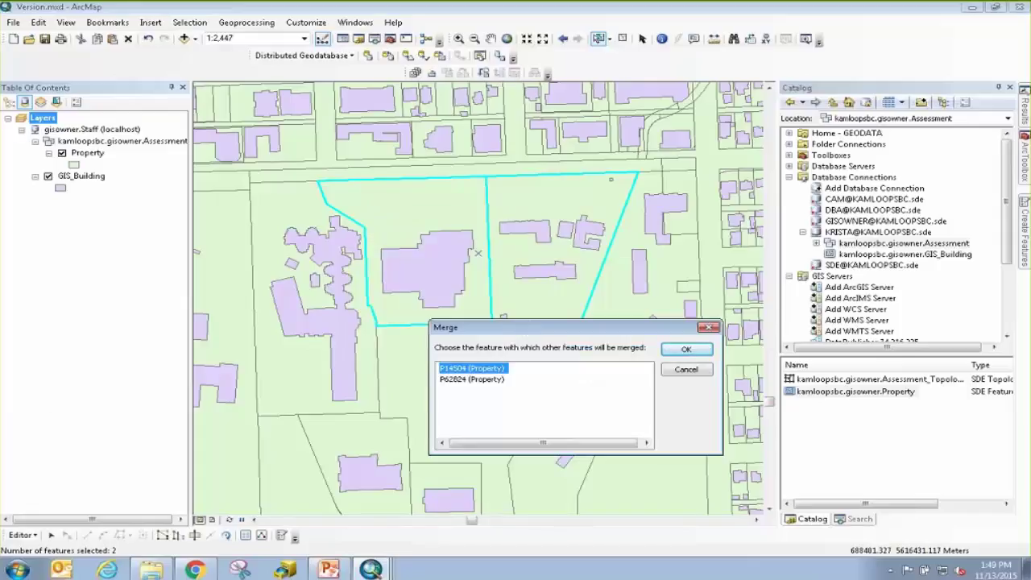
left_click(479, 370)
left_click(479, 380)
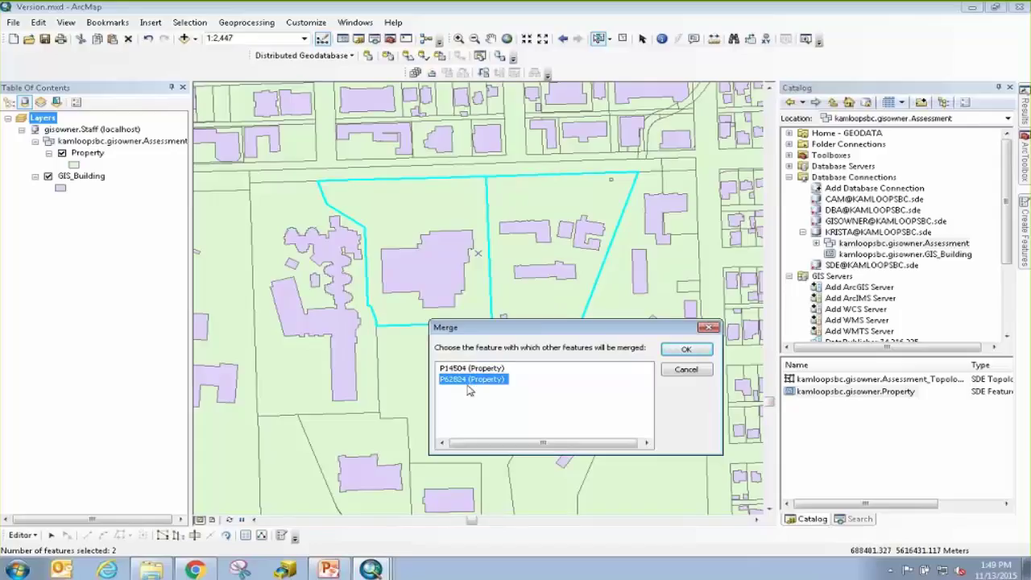
left_click(681, 352)
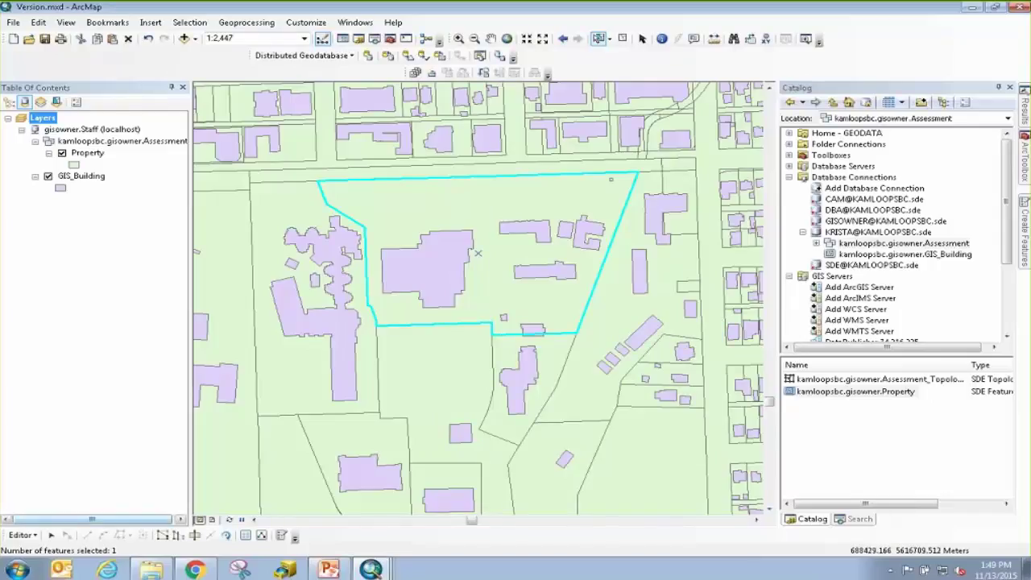
left_click(623, 42)
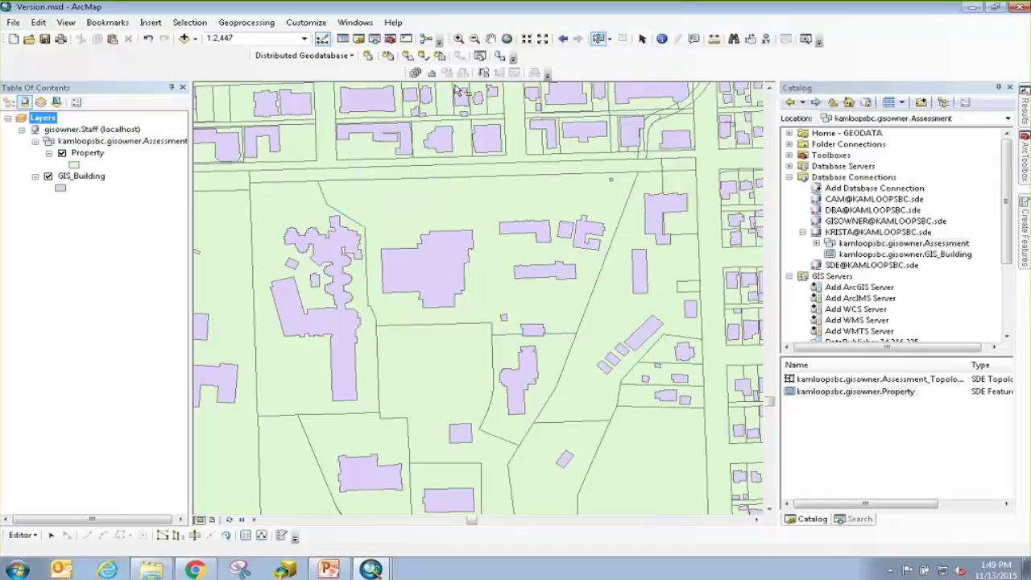
Float the Versioning toolbar, check Version Manager, and open Reconcile targeting gisowner.Planning.
left_click(415, 73)
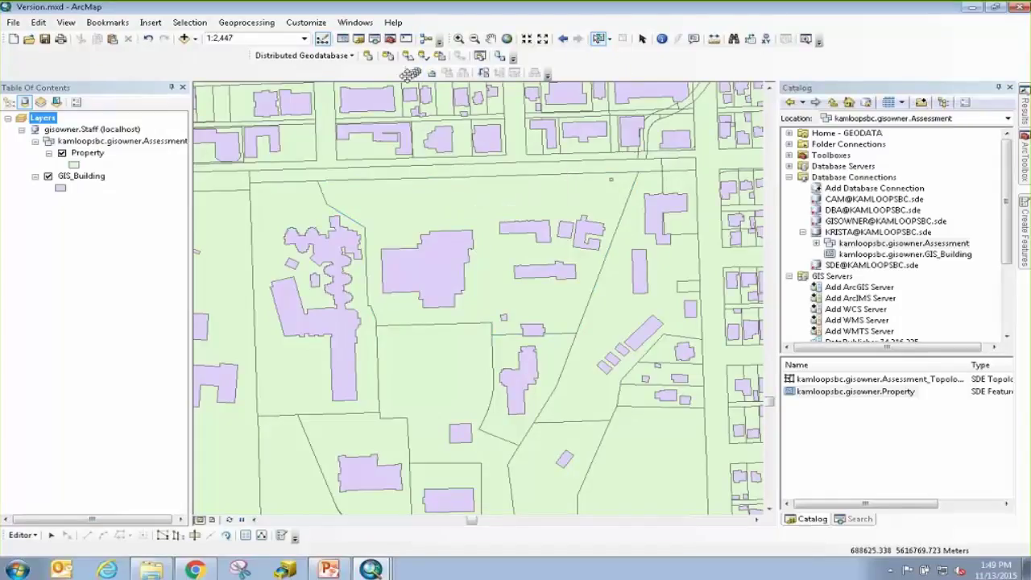
left_click_drag(385, 115, 288, 108)
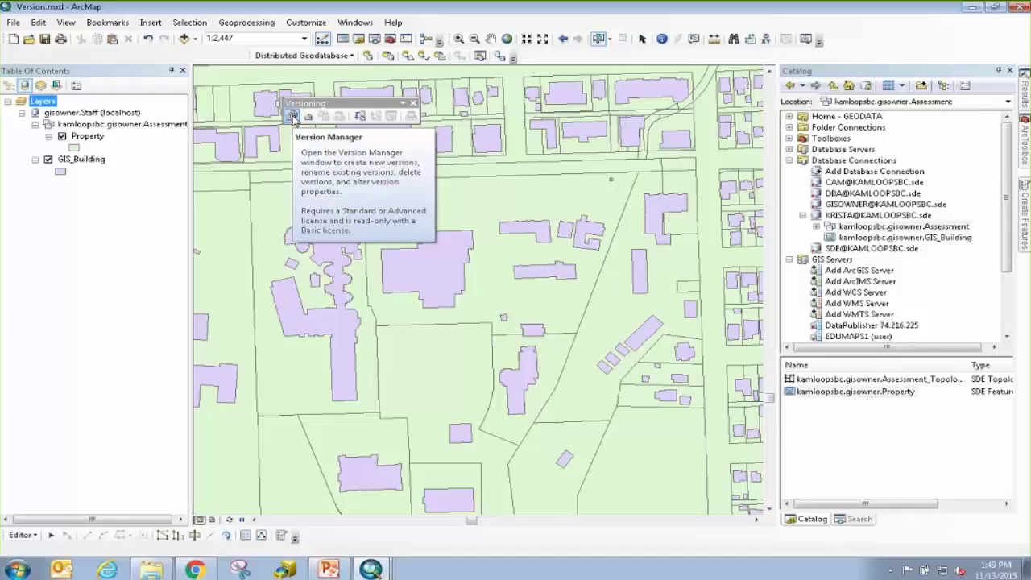
left_click(292, 117)
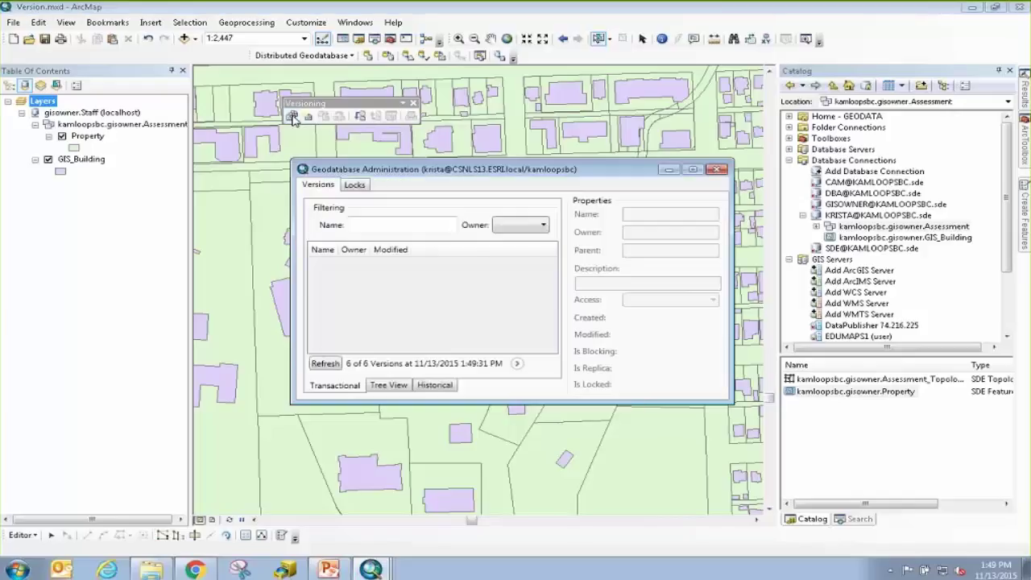
left_click(719, 169)
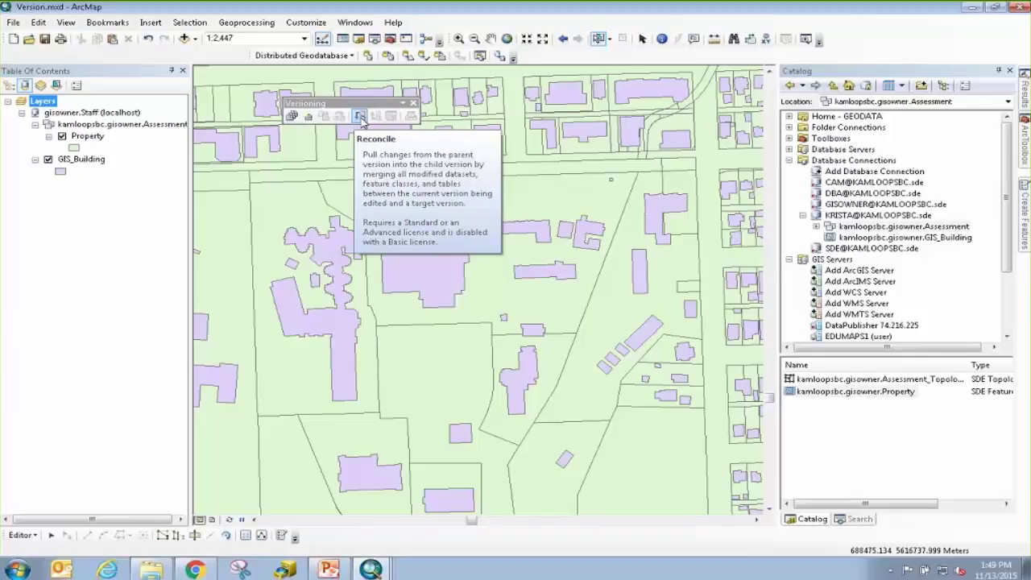
left_click(361, 118)
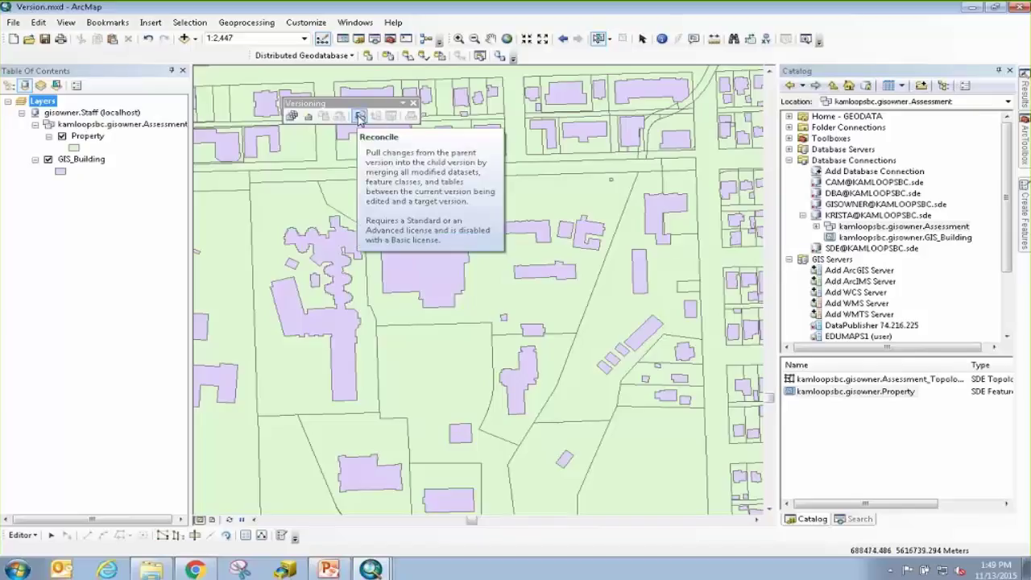
left_click(360, 117)
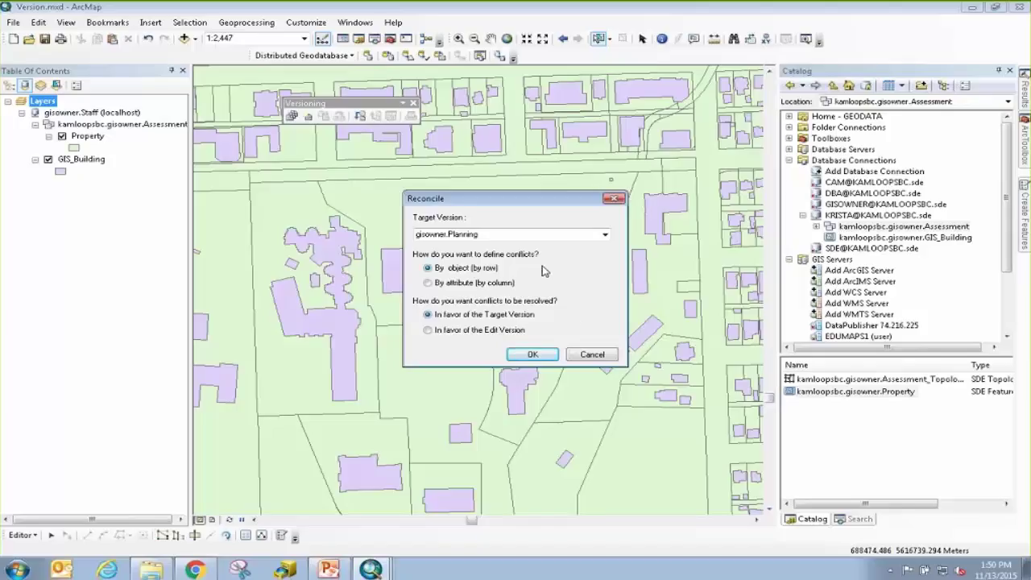
Accept By object and In favor of the Target Version to reconcile Staff.
left_click(543, 357)
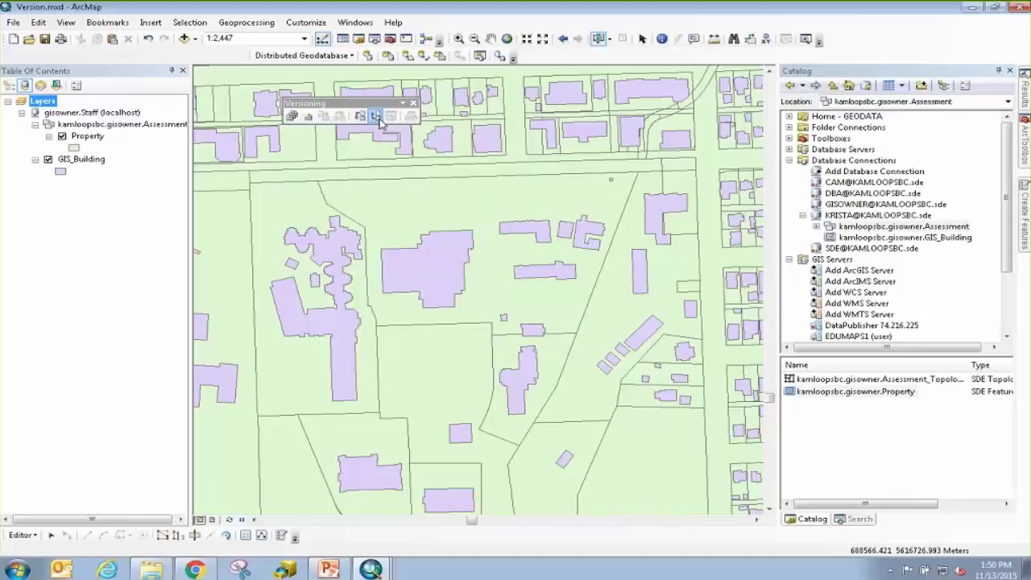
Post the Staff version edits to Planning, stop editing, and minimize ArcMap to the desktop.
left_click(376, 117)
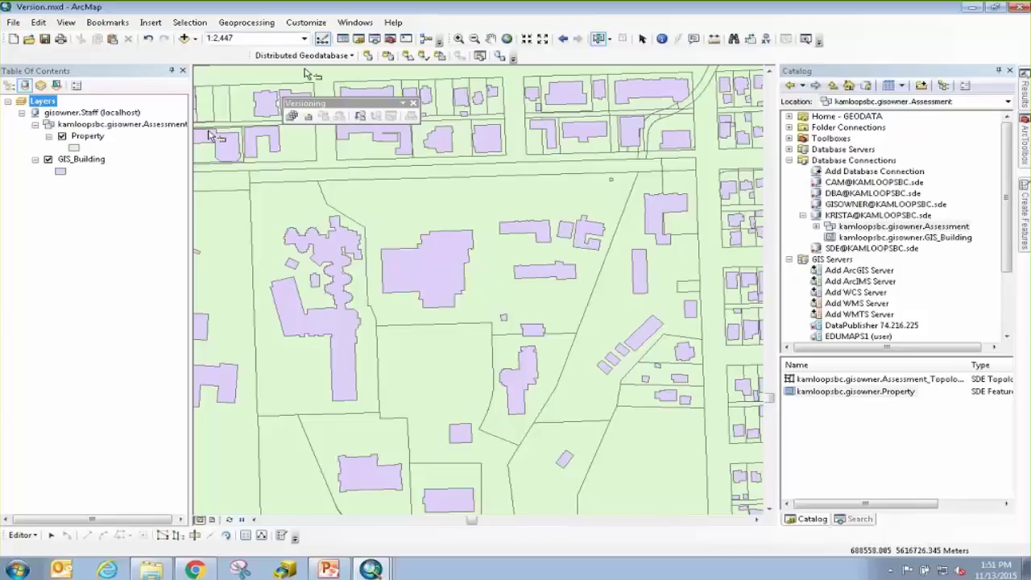
left_click(21, 535)
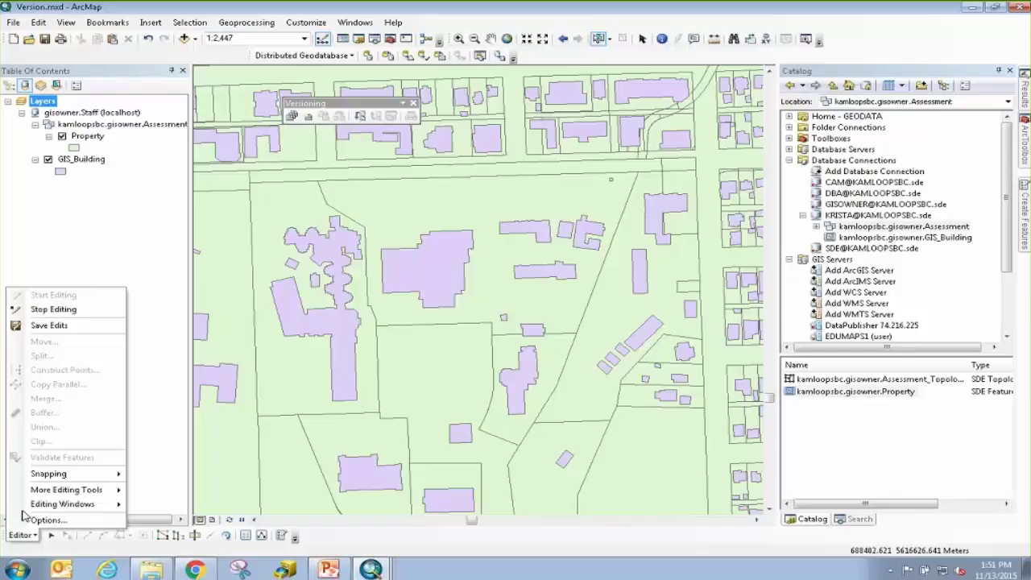
left_click(58, 311)
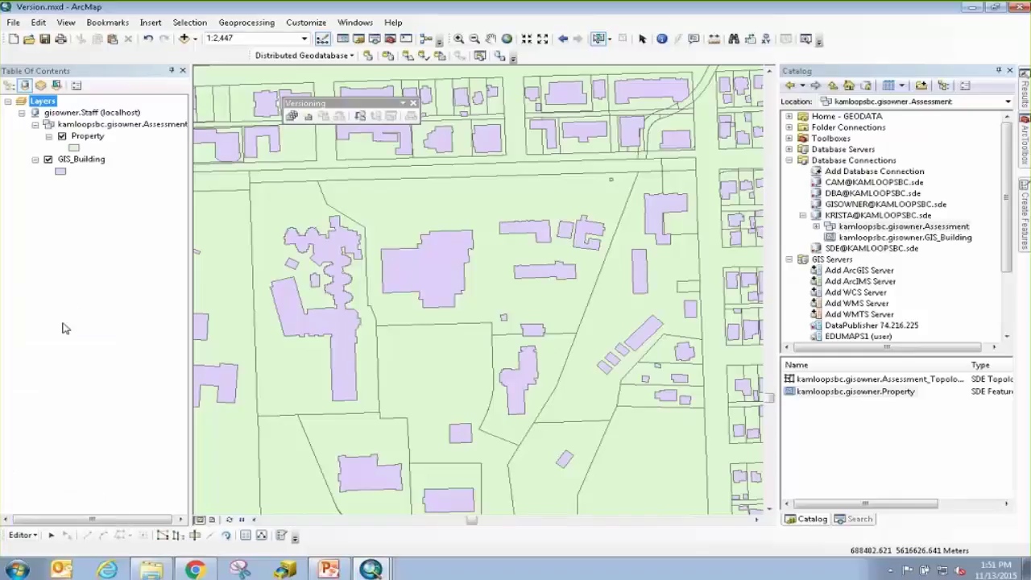
left_click(972, 8)
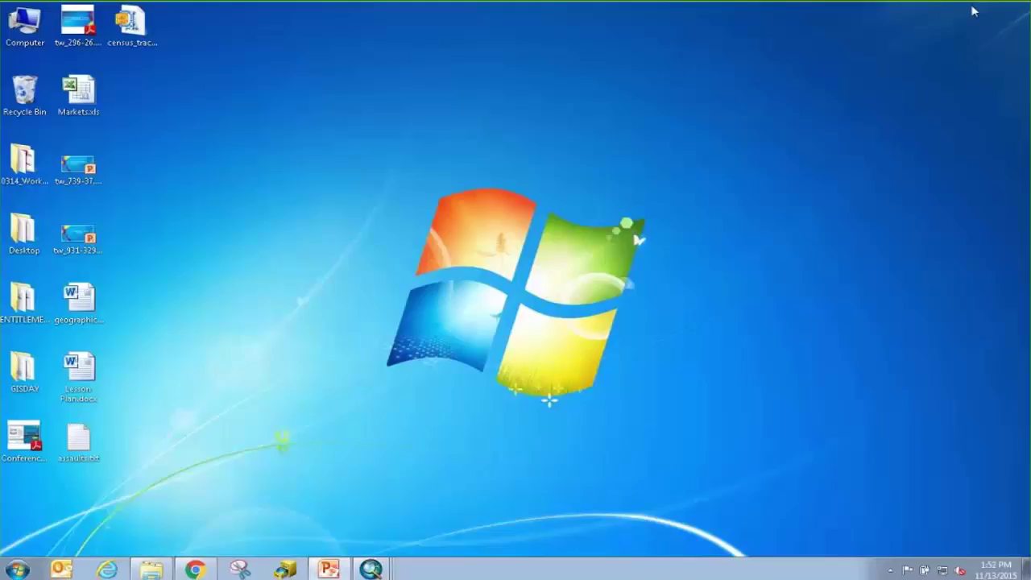
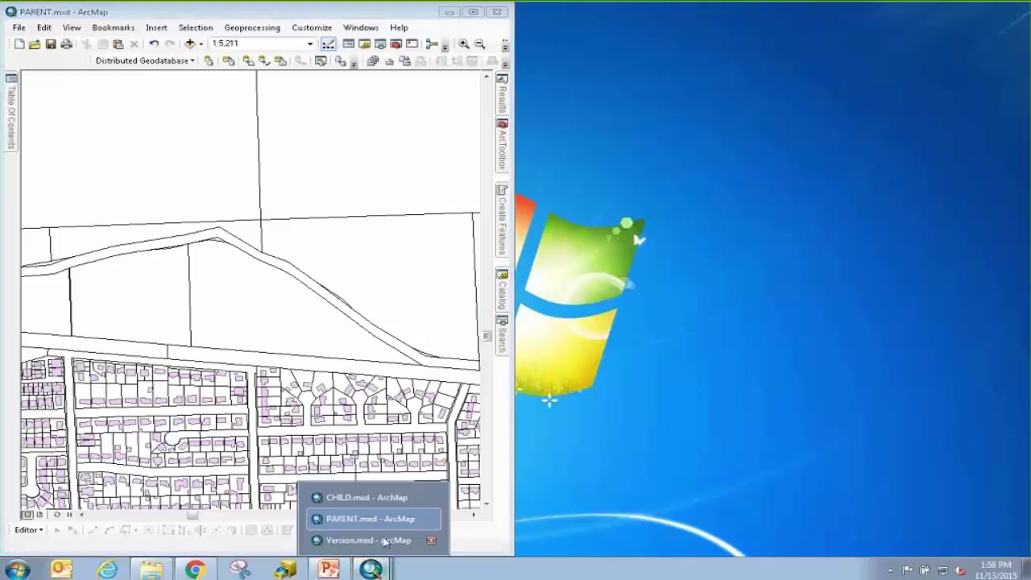
Bring the CHILD.mxd map window up beside the PARENT map from the taskbar.
left_click(369, 494)
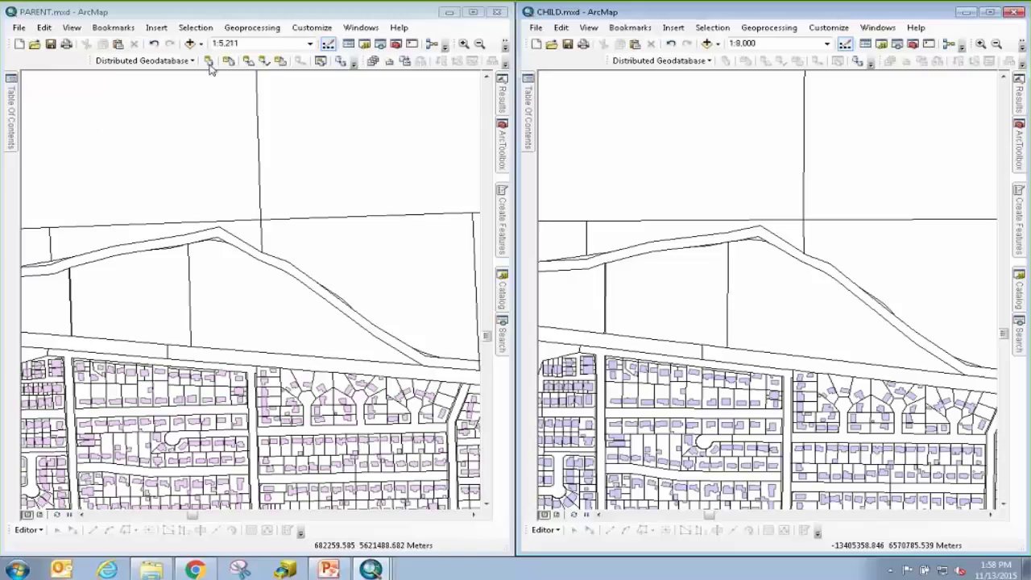
Switch to PARENT.mxd and open its Table of Contents showing GIS_Building and Property.
left_click(136, 66)
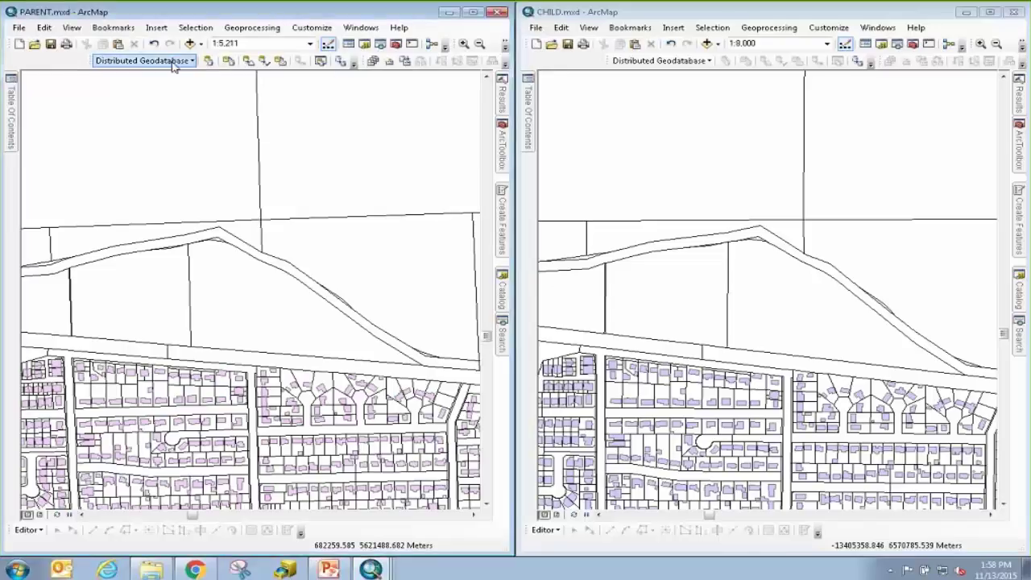
left_click(169, 63)
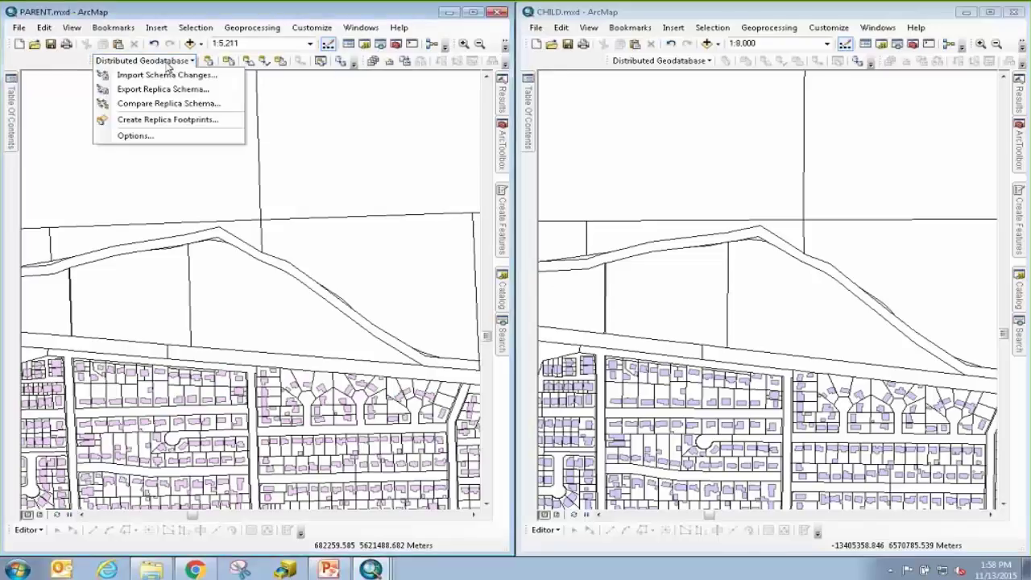
left_click(54, 67)
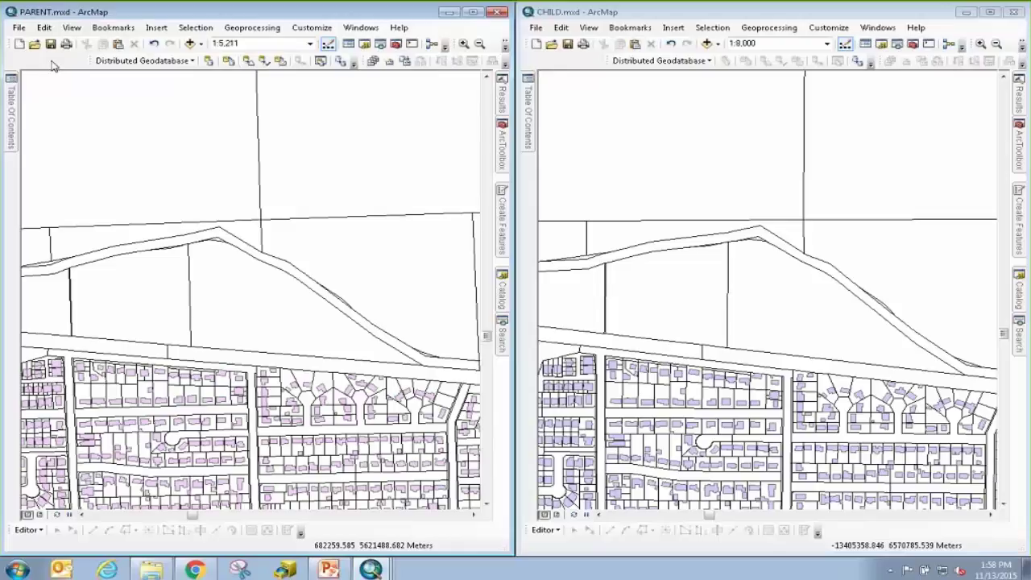
mouse_move(11, 103)
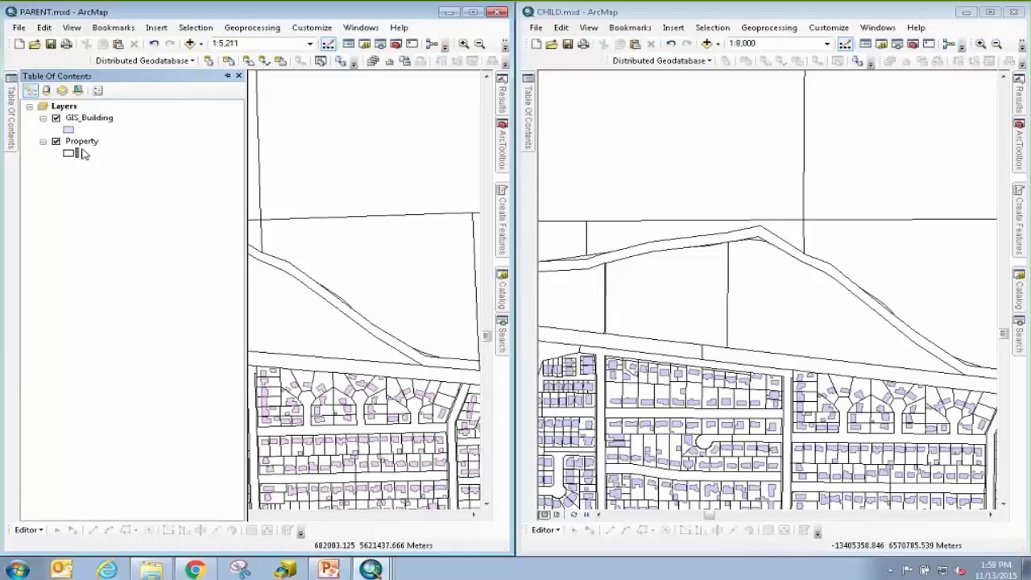
List PARENT's layers by source (sde.Publication), check CHILD's KamloopsPublication.gdb source, then return to PARENT.
left_click(49, 92)
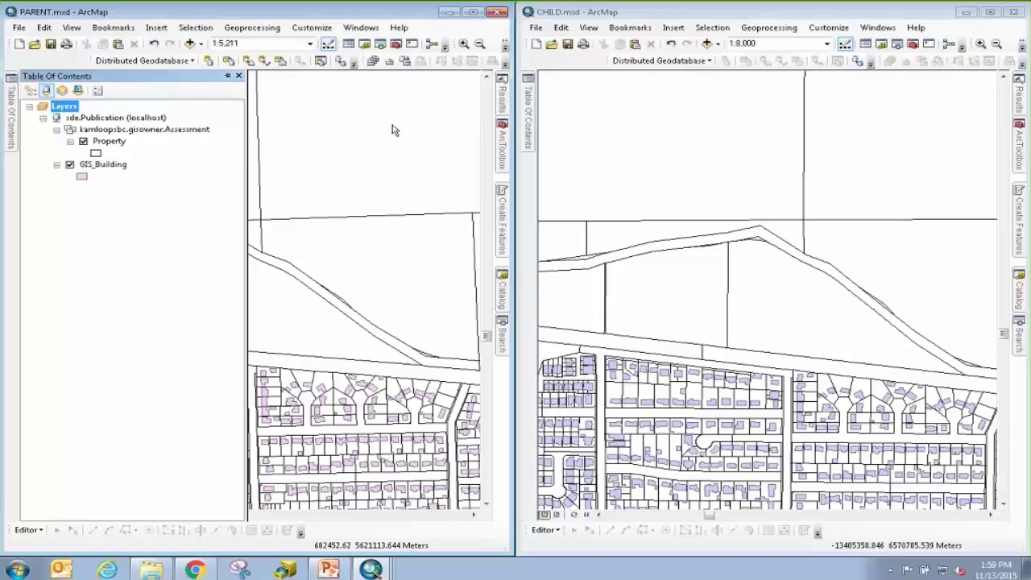
left_click(531, 108)
mouse_move(531, 108)
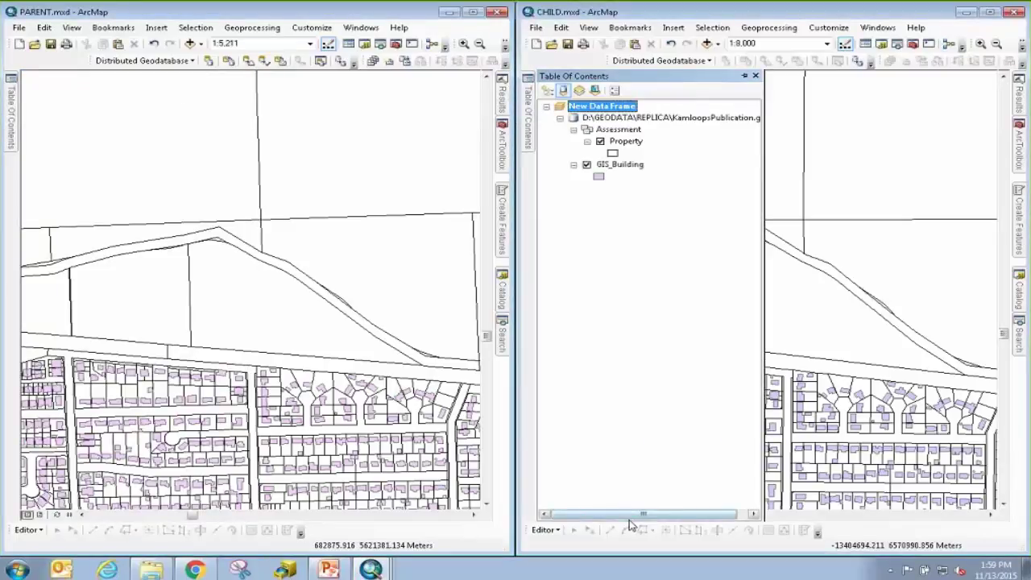
left_click_drag(630, 516, 642, 516)
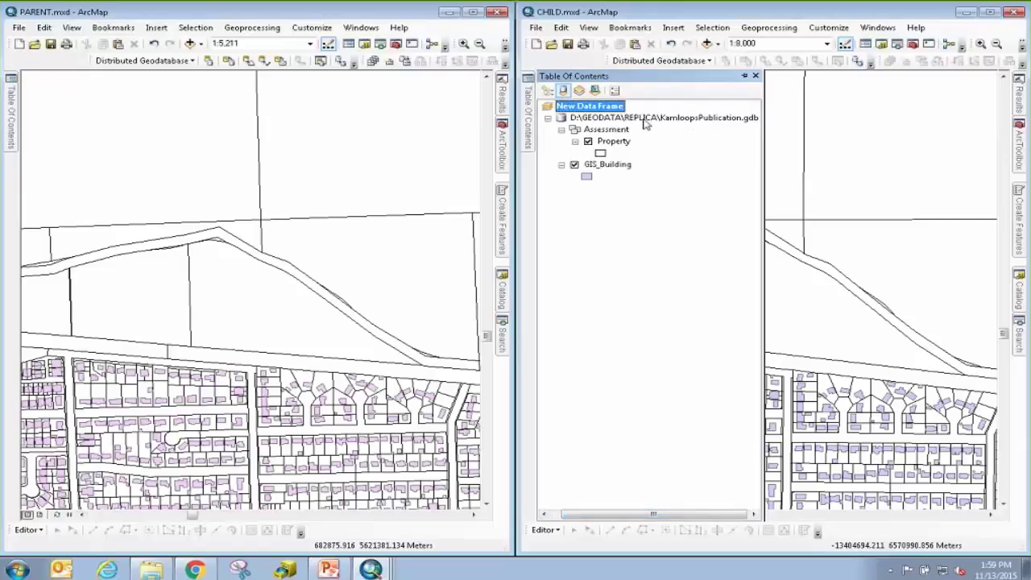
left_click(340, 10)
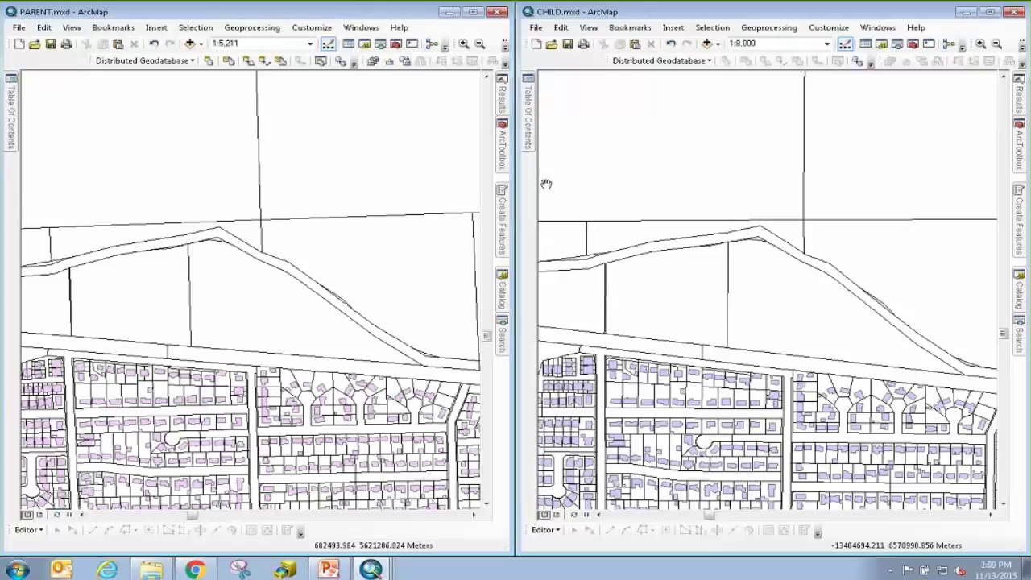
Run Append with buildings.shp as input, GIS_Building as target, and schema type NO_TEST.
mouse_move(501, 339)
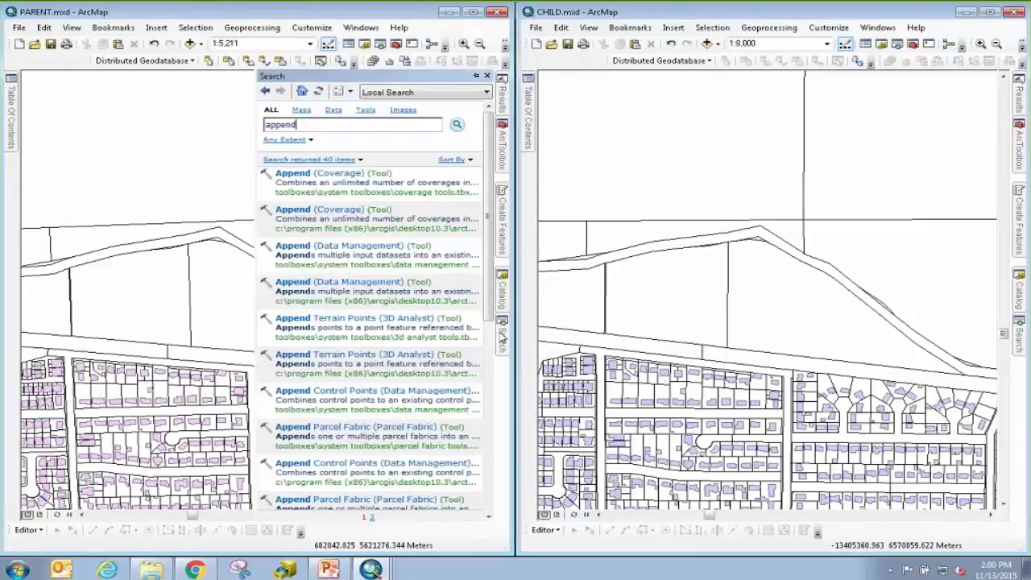
left_click(330, 247)
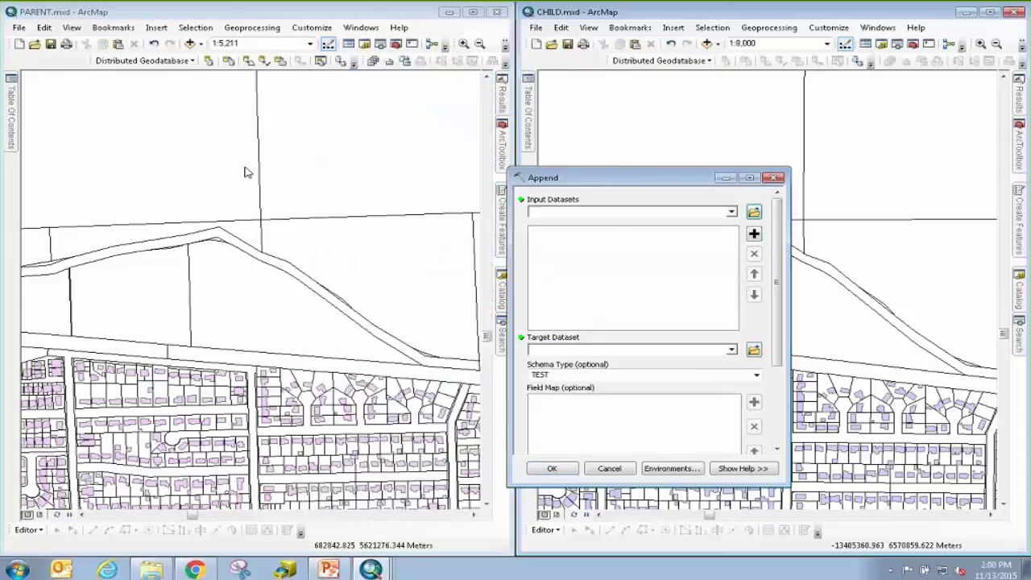
left_click_drag(629, 178, 252, 166)
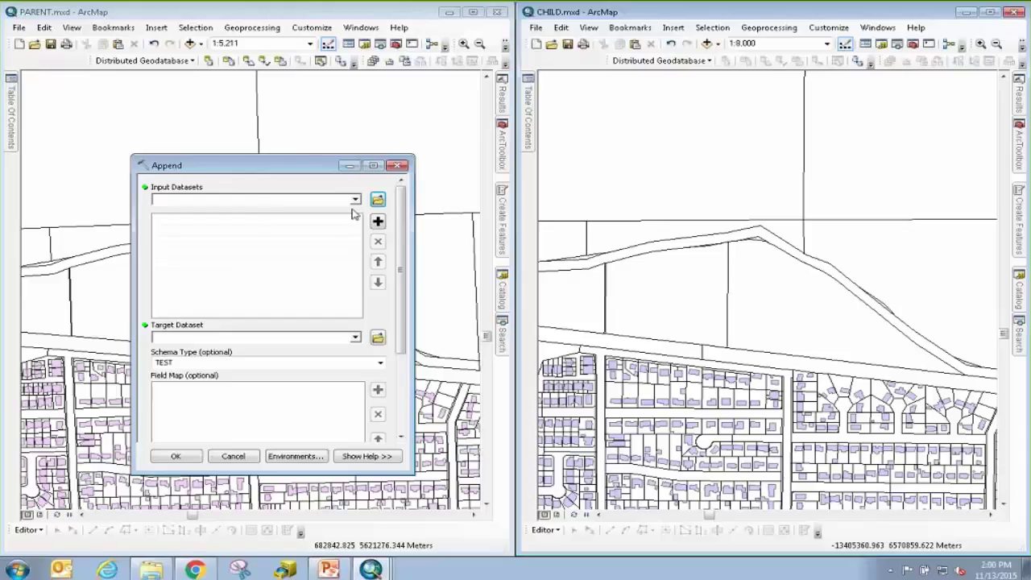
left_click(378, 202)
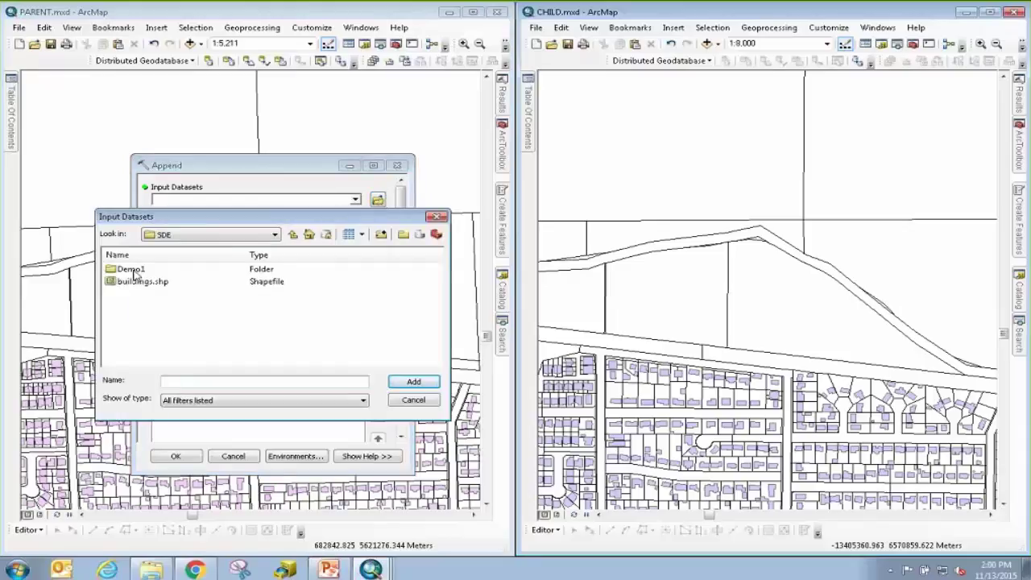
left_click(141, 281)
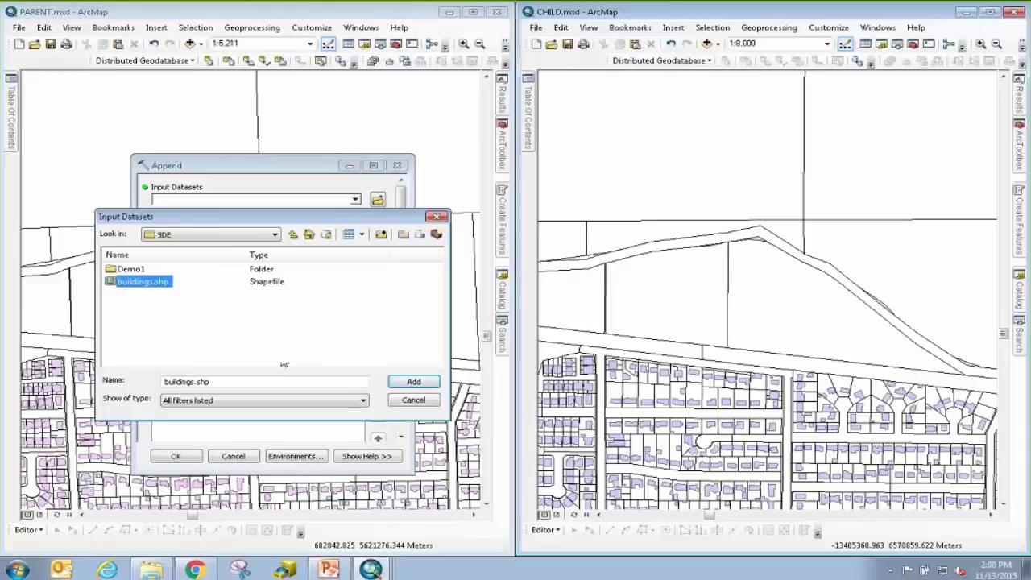
left_click(413, 381)
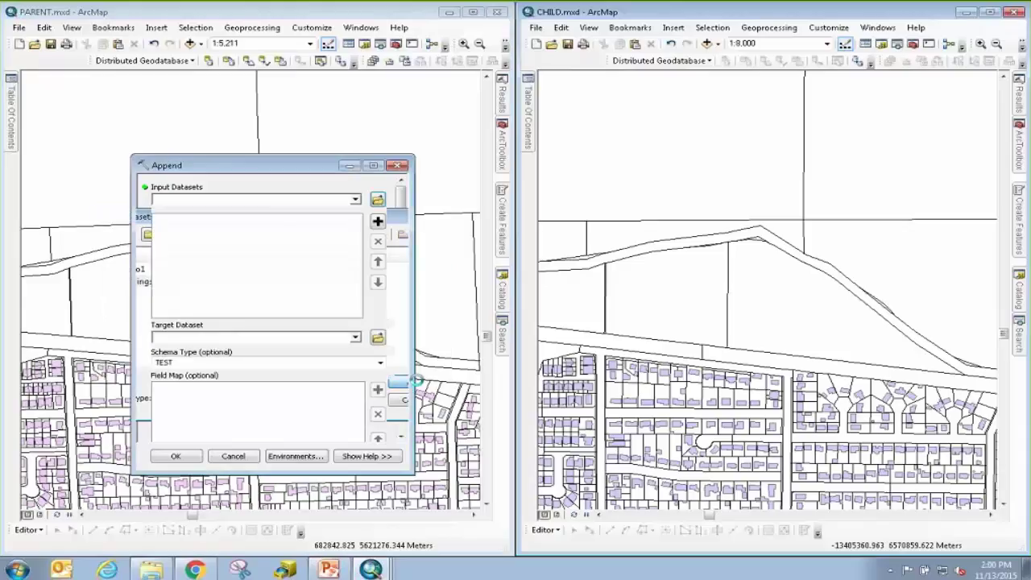
left_click(355, 337)
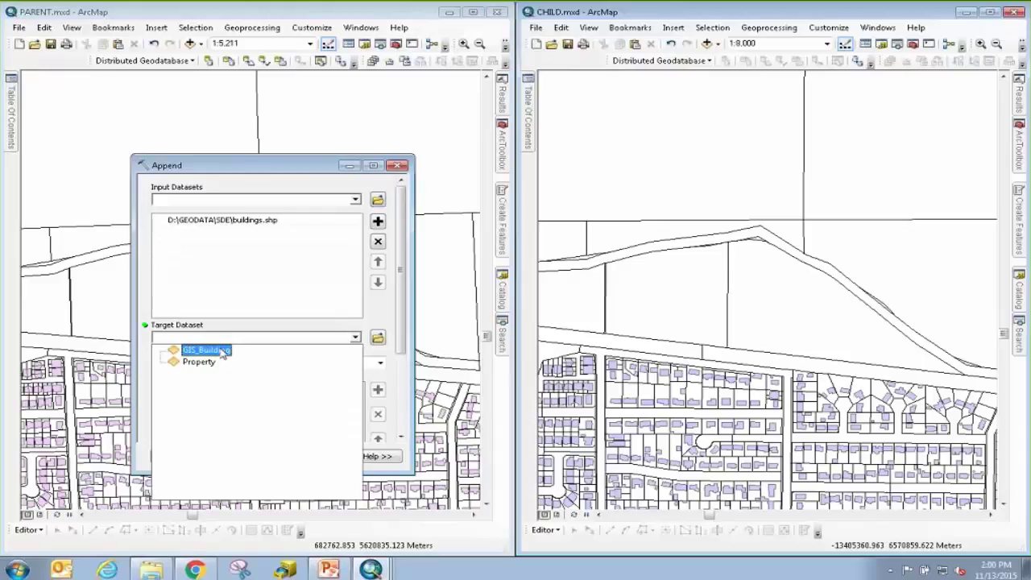
left_click(223, 351)
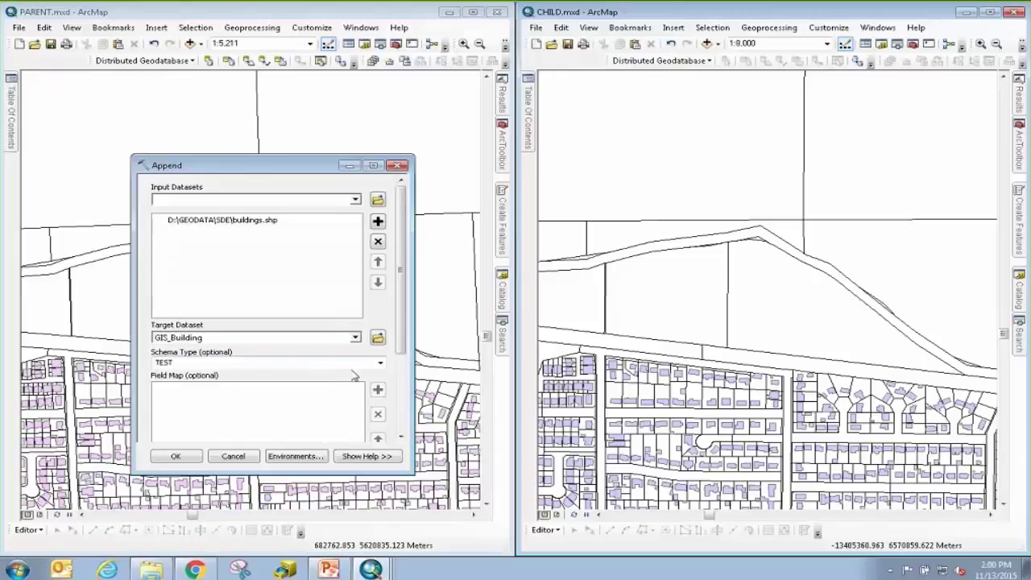
left_click(382, 364)
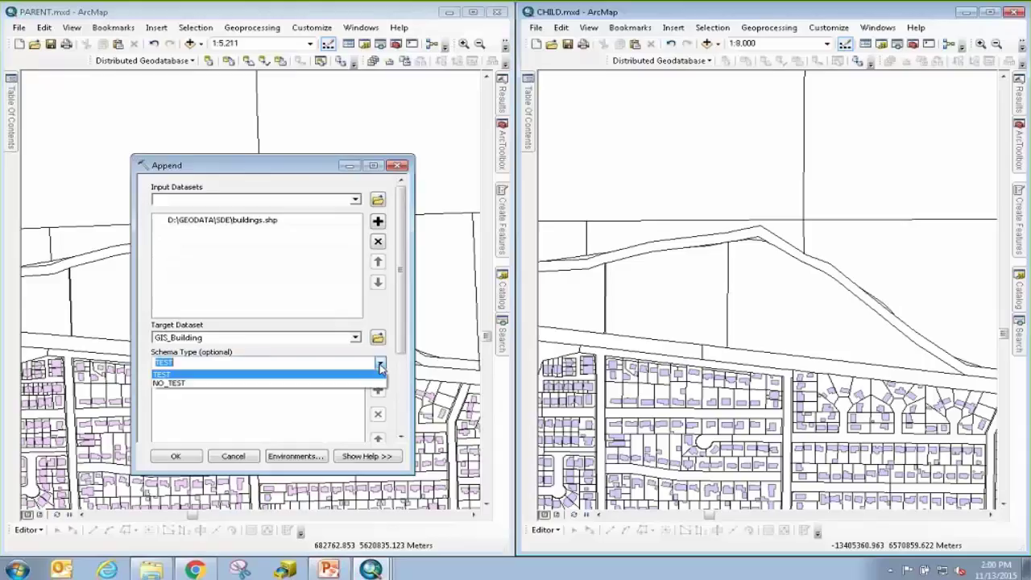
left_click(324, 384)
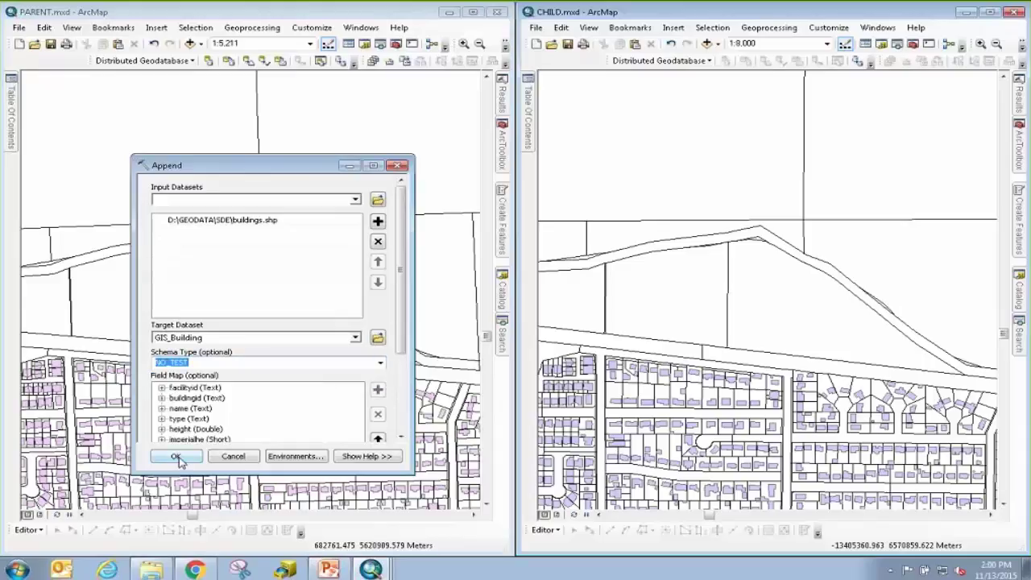
left_click(176, 457)
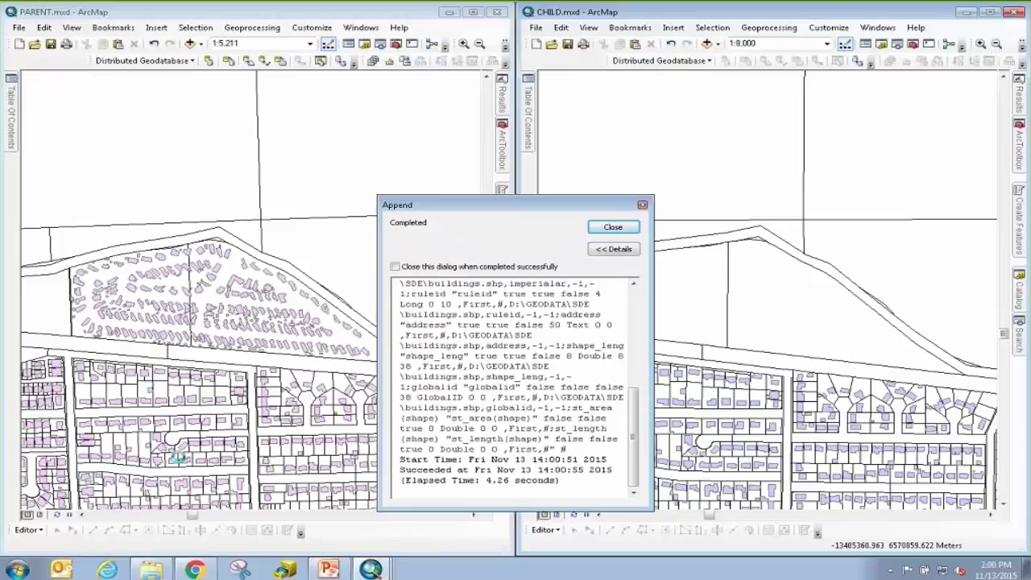
Close the Append completed report, leaving the new building footprints on the PARENT map.
left_click(612, 228)
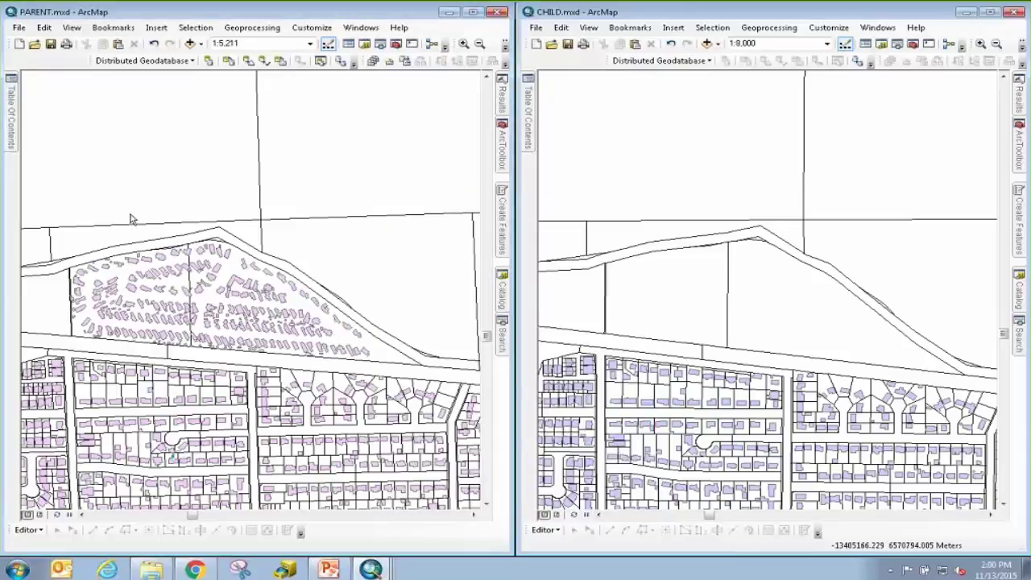
mouse_move(12, 136)
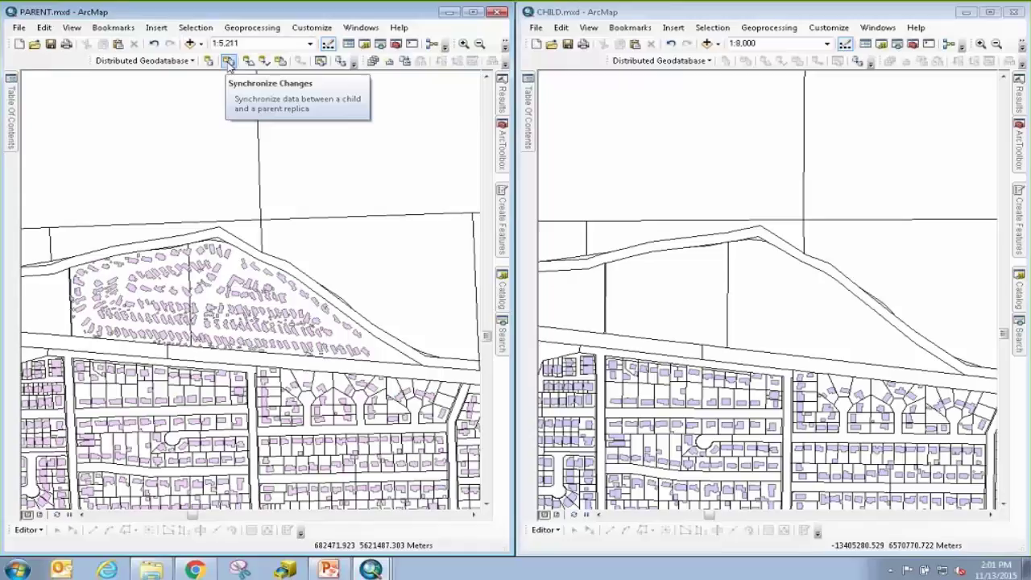
Synchronize replica changes from parent to child and refresh CHILD.mxd to show the new buildings.
left_click(229, 63)
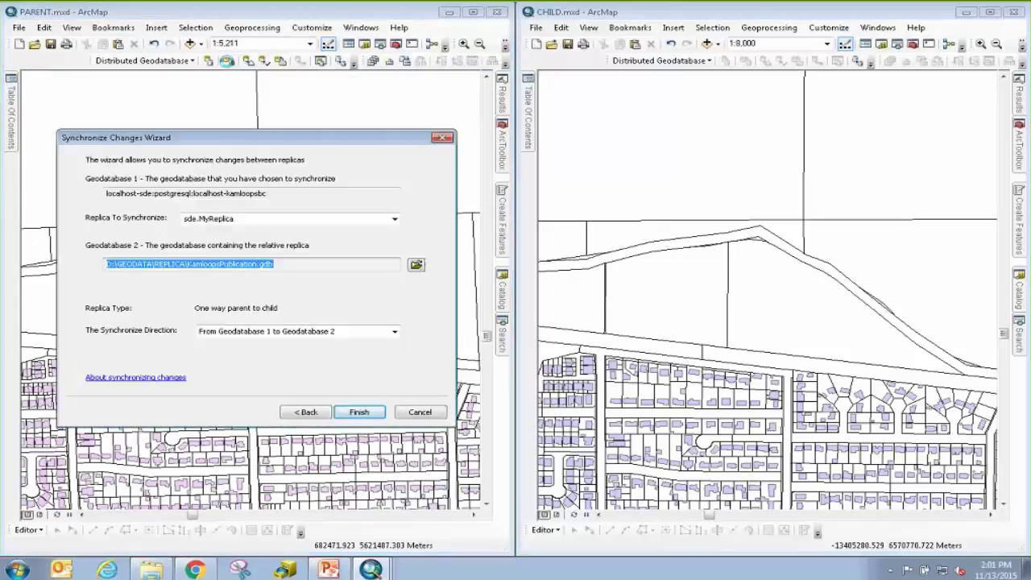
left_click(359, 412)
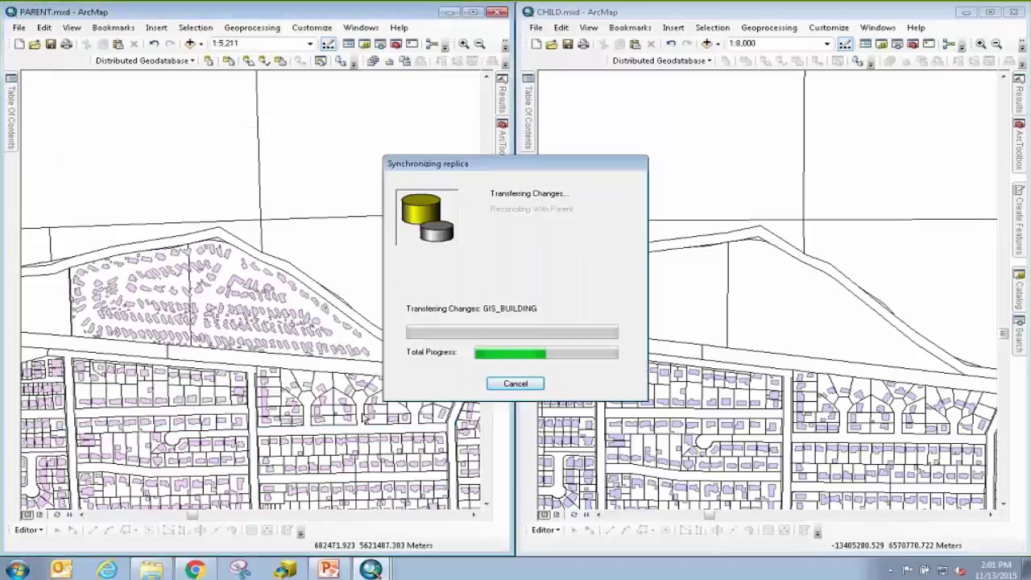
left_click(575, 516)
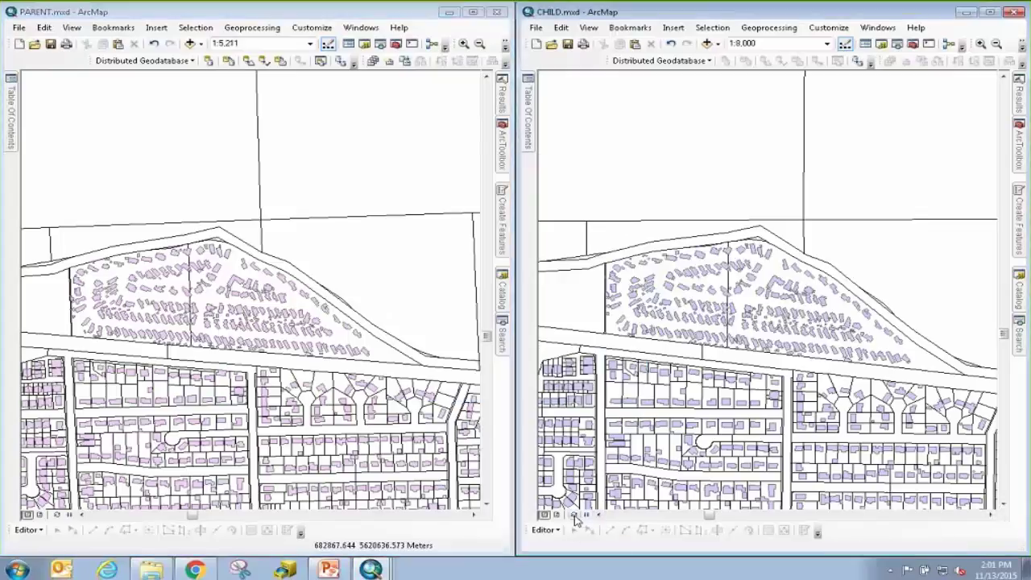